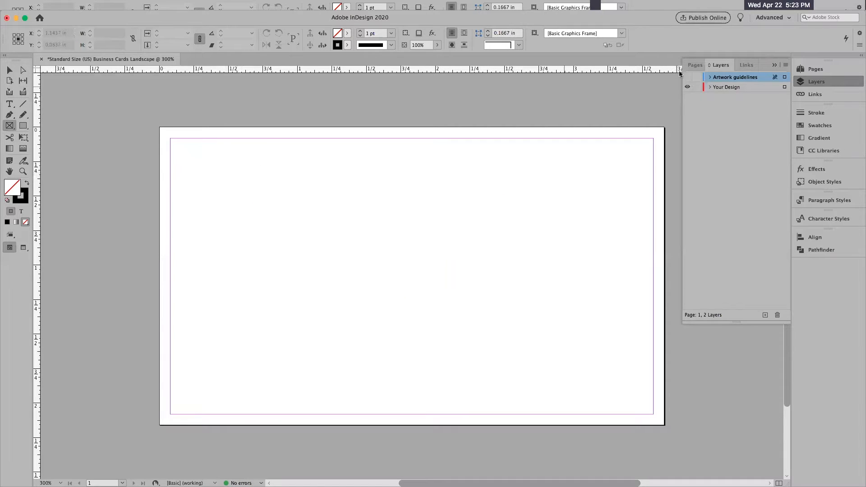
Make the Your Design layer active, then draw a test graphic frame about 0.35 by 0.24 in on the card and delete it.
{"action": "left_click", "coordinate": [734, 88]}
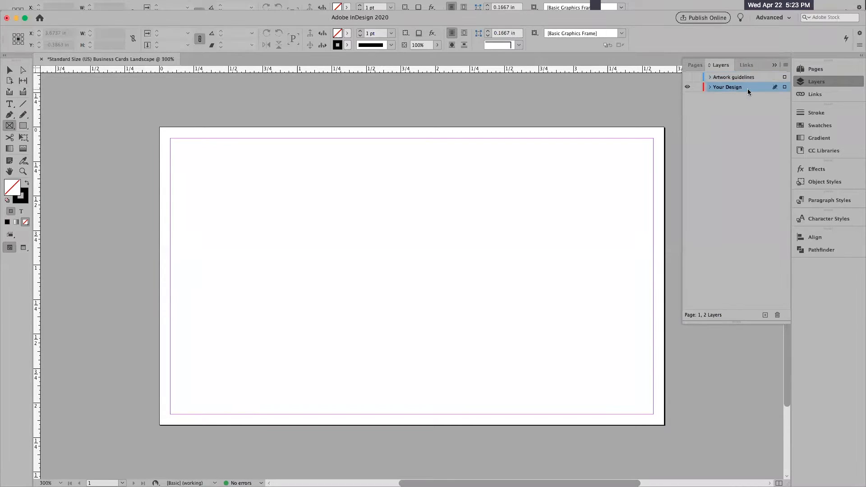
{"action": "left_click_drag", "start_coordinate": [214, 188], "coordinate": [263, 221]}
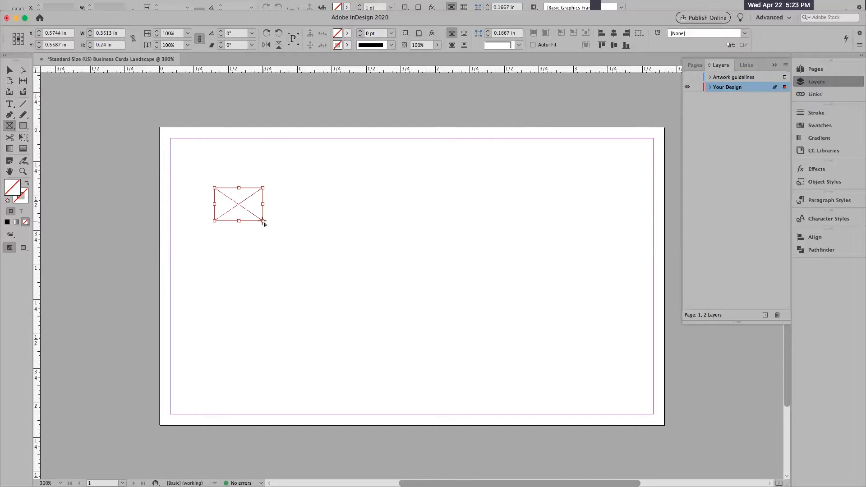
{"action": "key", "text": "Delete"}
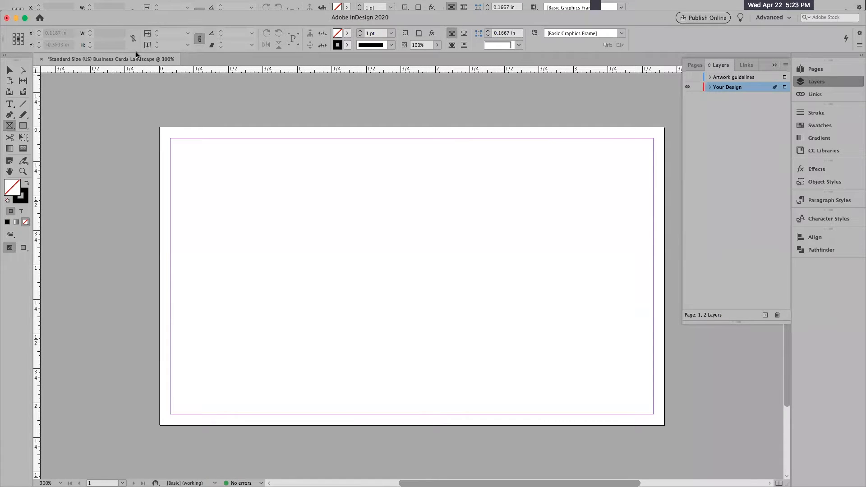
Begin saving the document under a new name and create a Desktop folder named with the card owner's first name plus "biz card".
{"action": "left_click", "coordinate": [66, 5]}
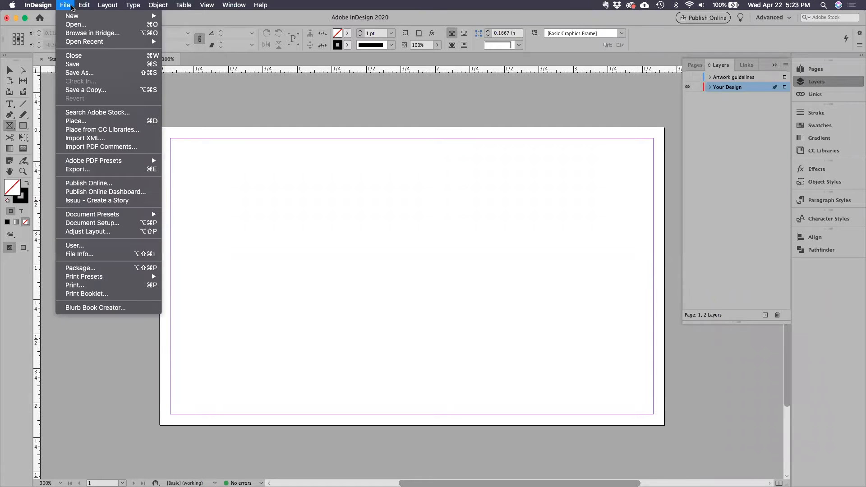
{"action": "mouse_move", "coordinate": [64, 9]}
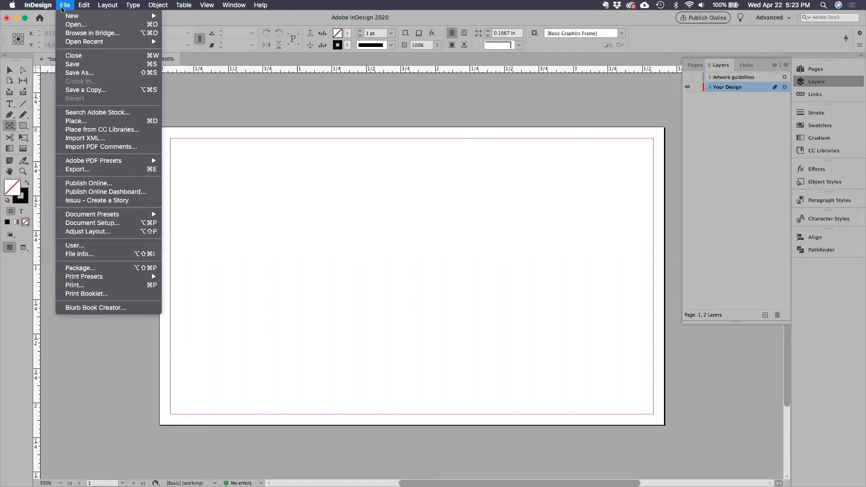
{"action": "left_click", "coordinate": [76, 74]}
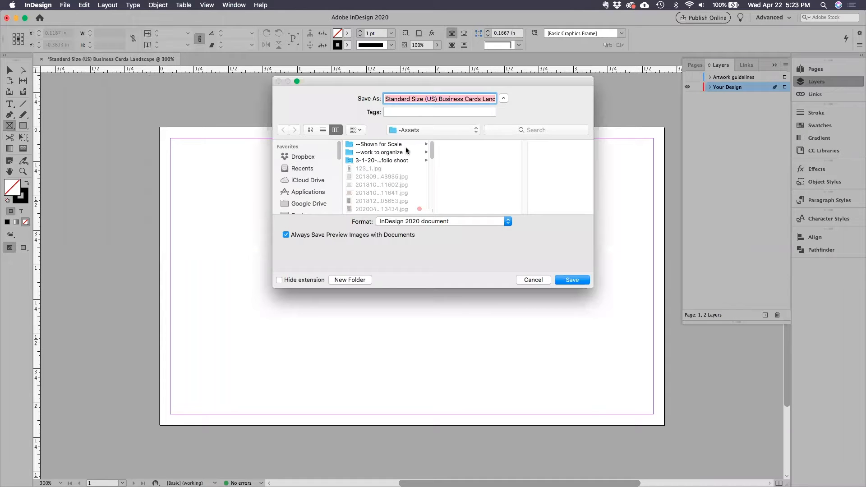
{"action": "key", "text": "super+d"}
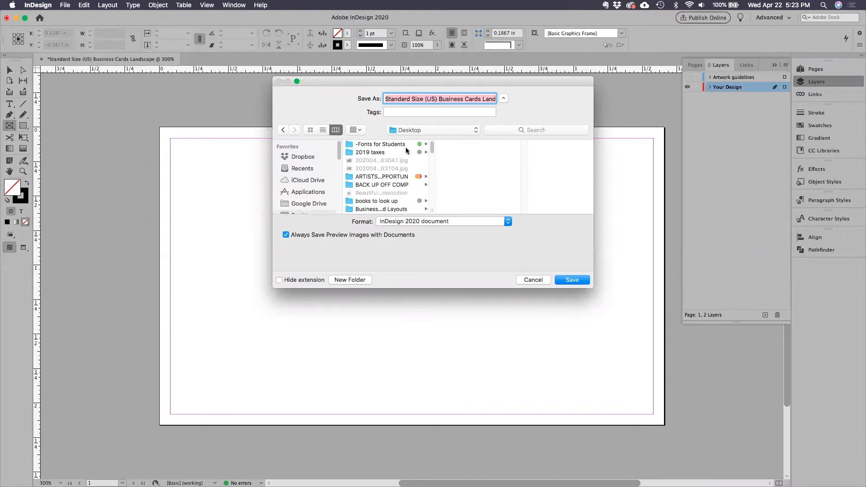
{"action": "left_click", "coordinate": [354, 281]}
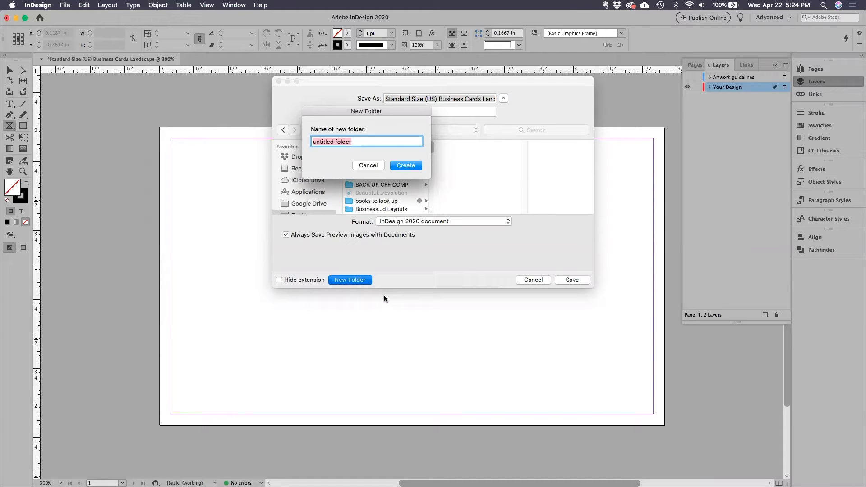
{"action": "type", "text": "kimberlys biz card"}
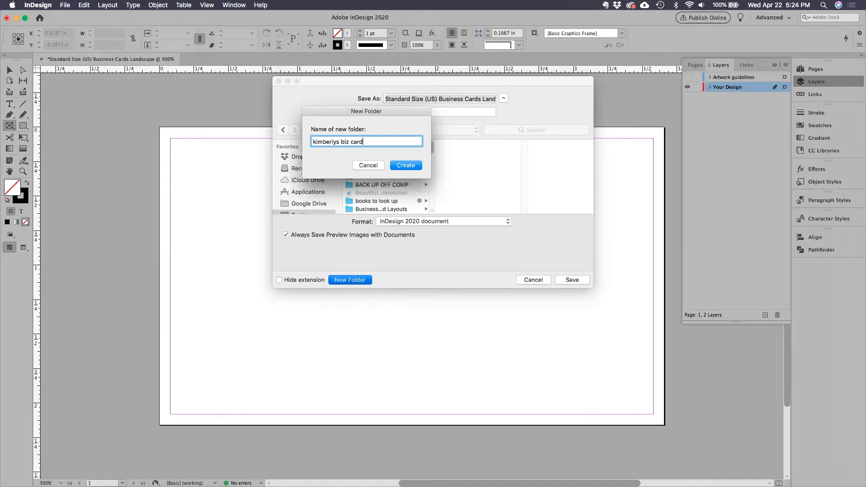
{"action": "left_click", "coordinate": [409, 165]}
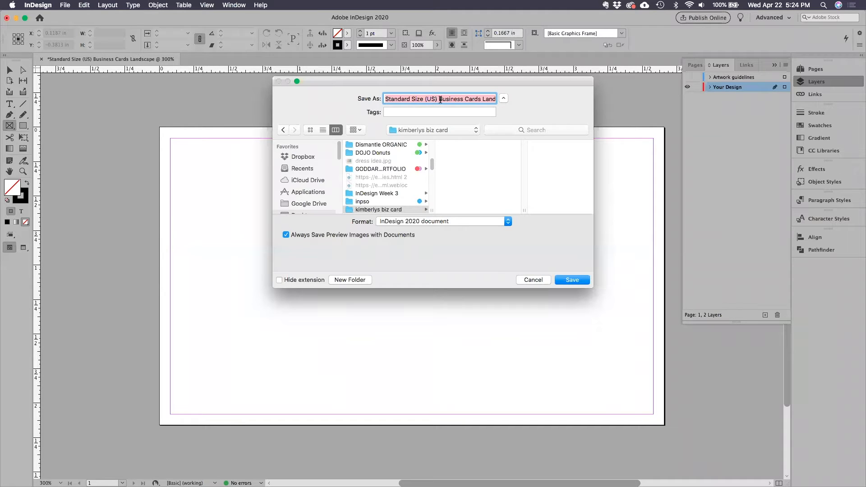
Name the document "biz card layouts.indd" and save it in the new folder.
{"action": "type", "text": "biz card layouts.indd"}
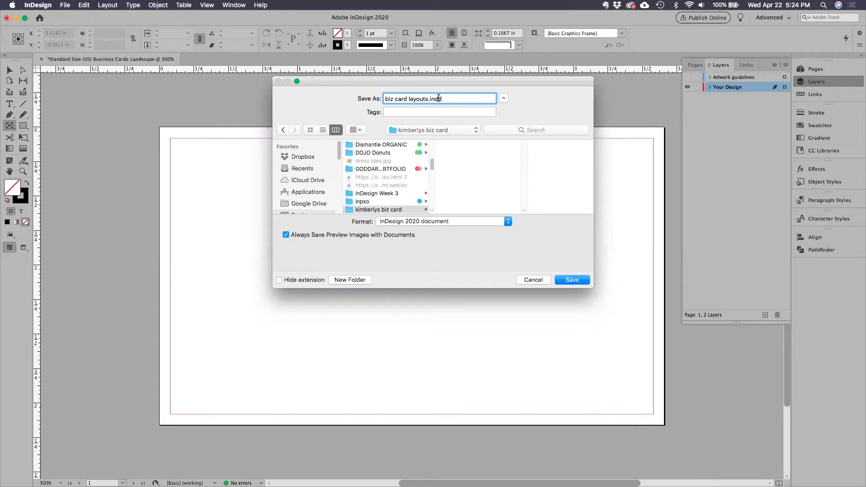
{"action": "left_click_drag", "start_coordinate": [443, 99], "coordinate": [423, 99]}
{"action": "left_click", "coordinate": [572, 280]}
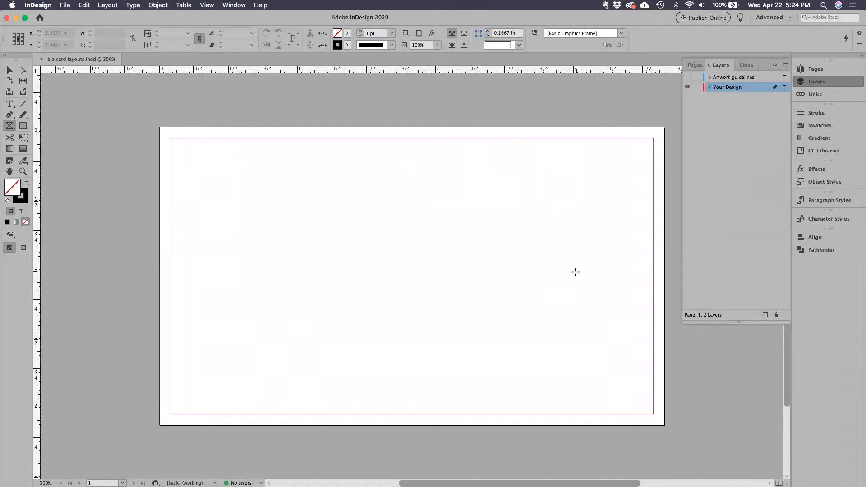
Add three pages after page 1 of the business card document.
{"action": "key", "text": "super+minus"}
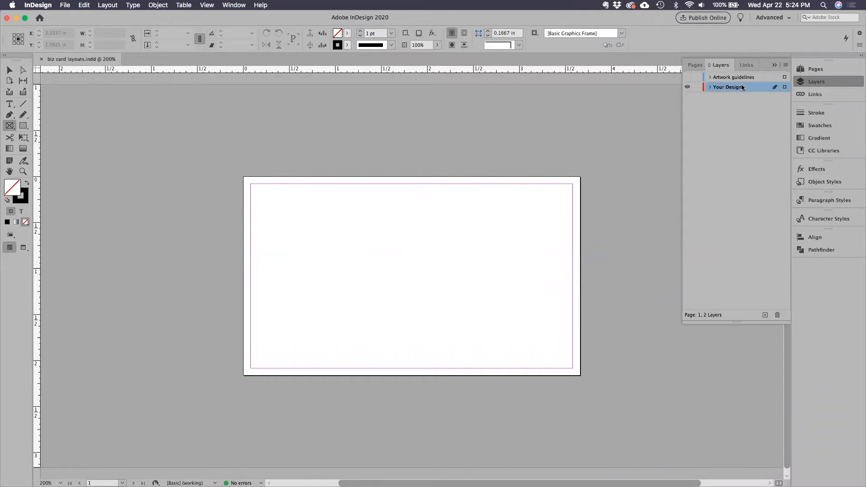
{"action": "left_click", "coordinate": [810, 70]}
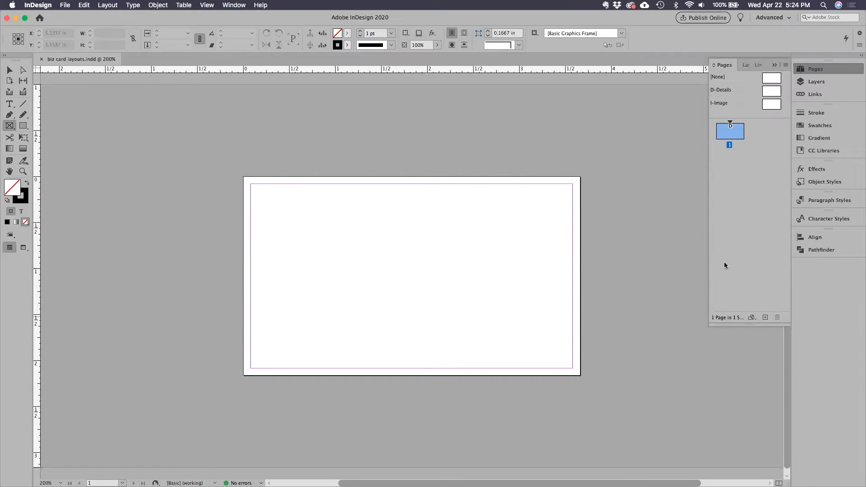
{"action": "left_click", "coordinate": [765, 319]}
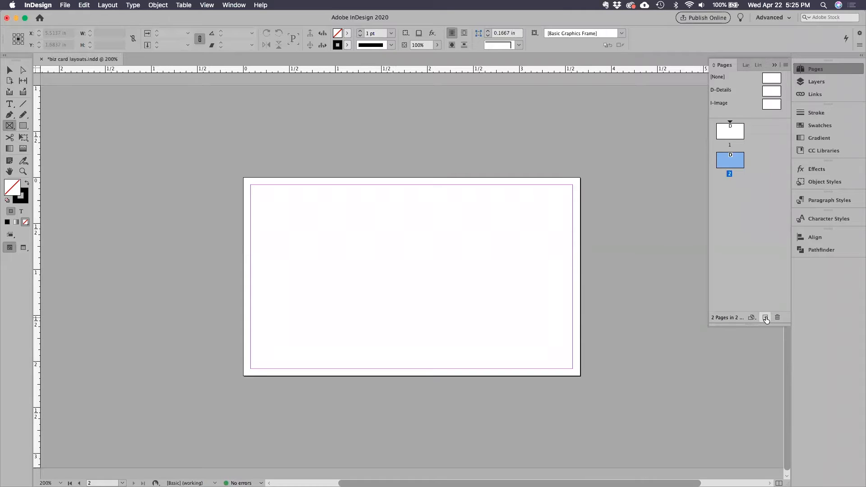
{"action": "left_click", "coordinate": [766, 318]}
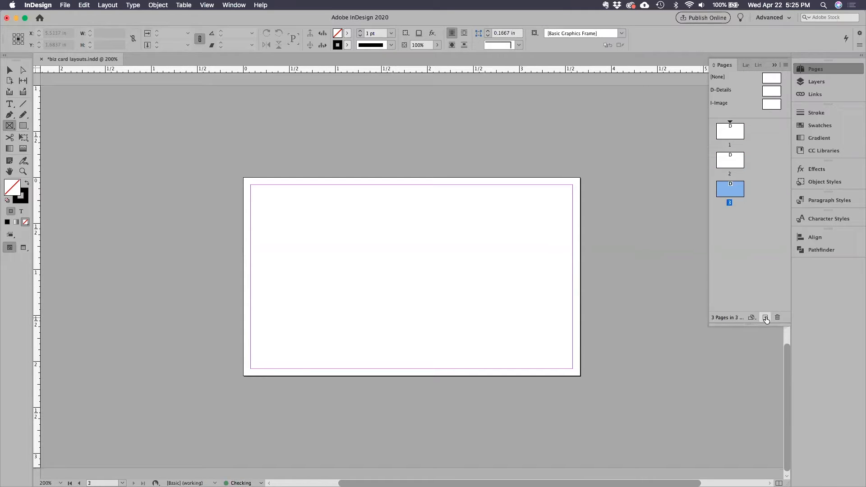
{"action": "left_click", "coordinate": [766, 318]}
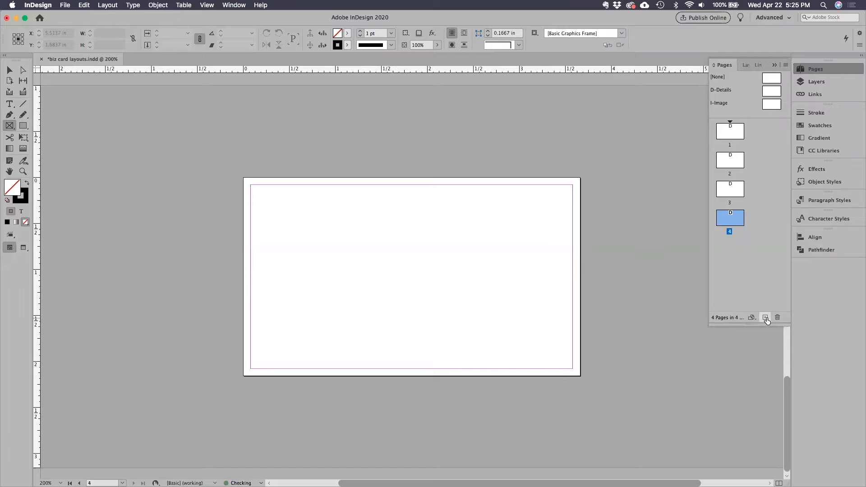
Switch to the Selection tool and examine how the four card pages are arranged in the document.
{"action": "left_click", "coordinate": [8, 71]}
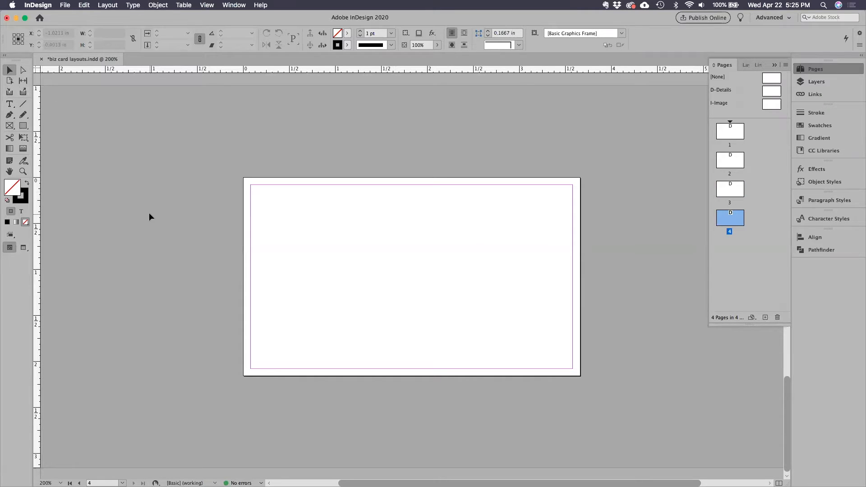
{"action": "key", "text": "super+minus"}
{"action": "key", "text": "super+minus"}
{"action": "key", "text": "super+minus"}
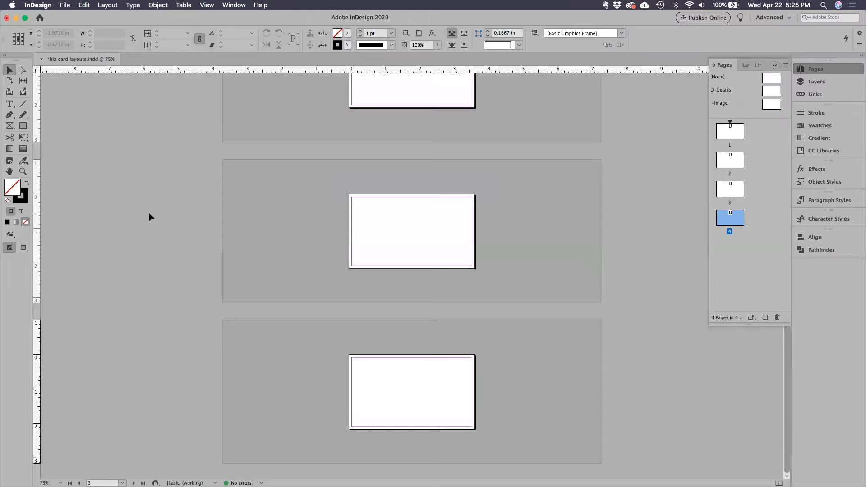
{"action": "scroll", "coordinate": [243, 227], "scroll_direction": "down", "scroll_amount": 2}
{"action": "scroll", "coordinate": [242, 227], "scroll_direction": "up", "scroll_amount": 5}
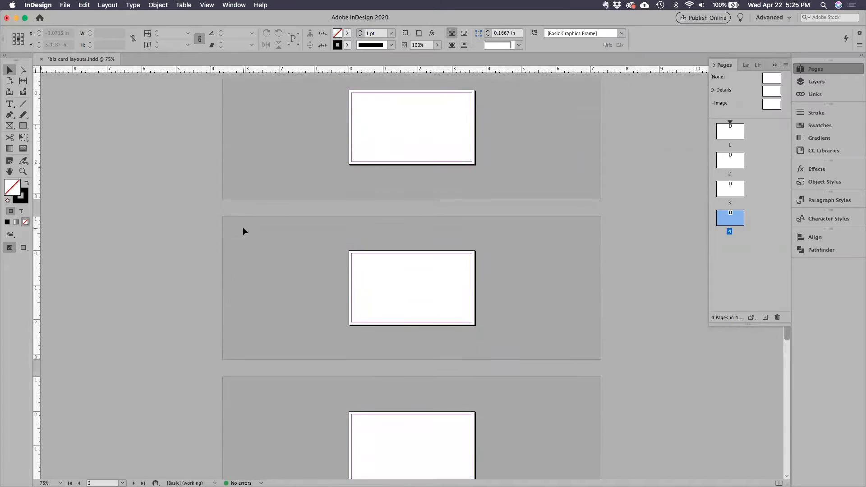
{"action": "scroll", "coordinate": [242, 227], "scroll_direction": "down", "scroll_amount": 2}
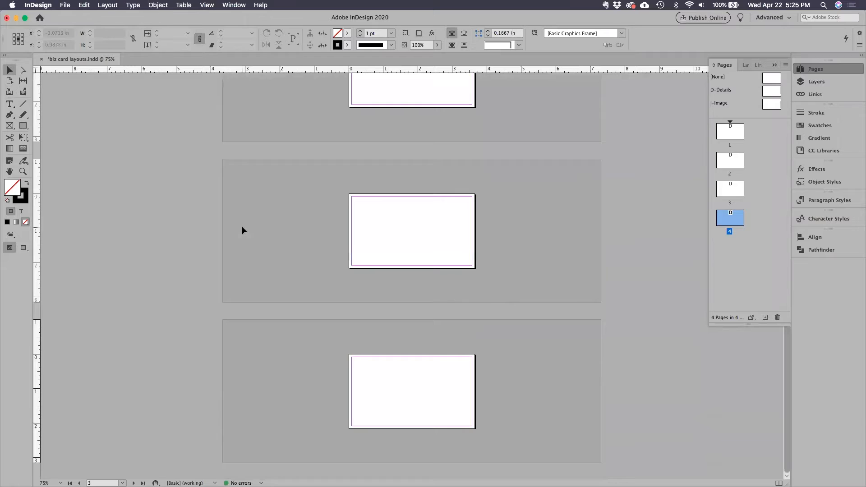
{"action": "scroll", "coordinate": [242, 226], "scroll_direction": "up", "scroll_amount": 2}
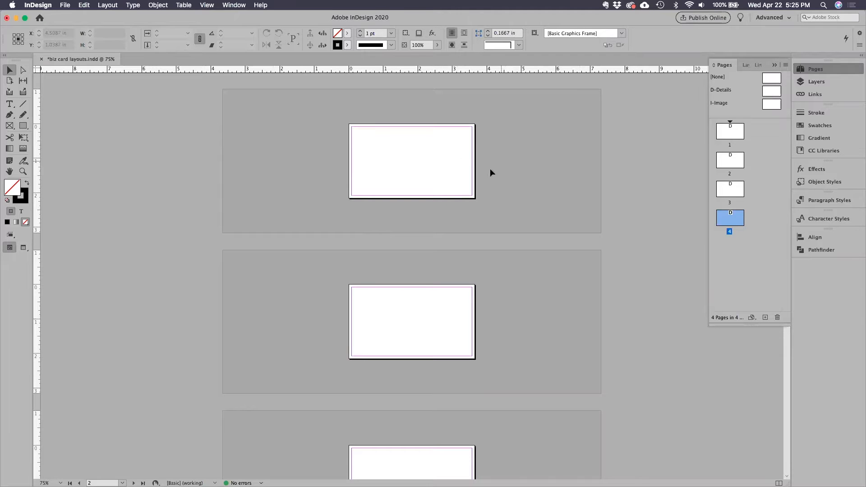
{"action": "scroll", "coordinate": [487, 189], "scroll_direction": "down", "scroll_amount": 4}
{"action": "scroll", "coordinate": [486, 187], "scroll_direction": "up", "scroll_amount": 2}
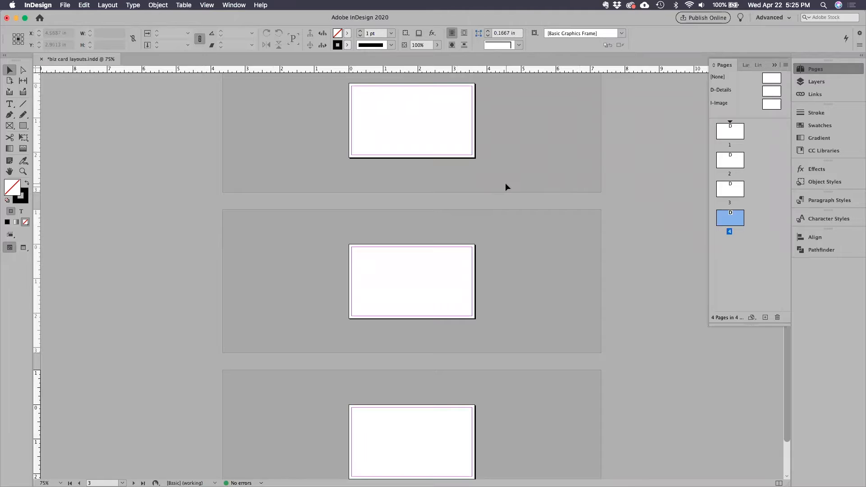
{"action": "scroll", "coordinate": [505, 183], "scroll_direction": "up", "scroll_amount": 3}
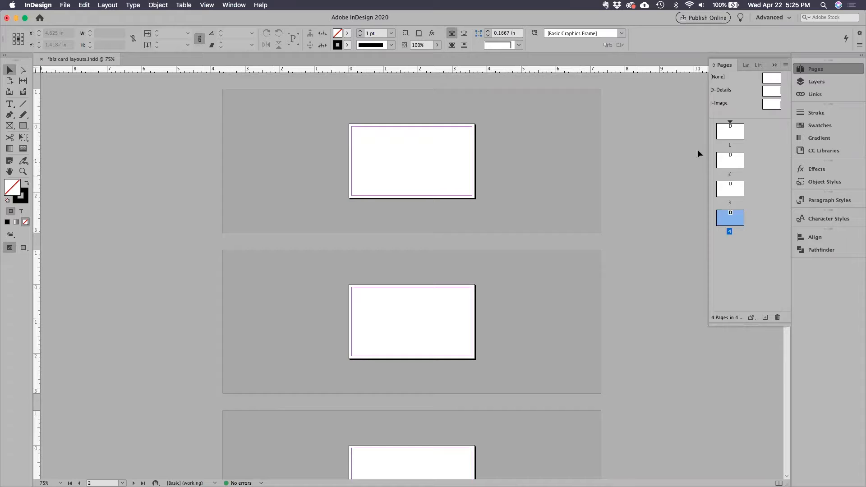
Enable Facing Pages in the document setup with the preview on, and apply the change.
{"action": "left_click", "coordinate": [82, 6]}
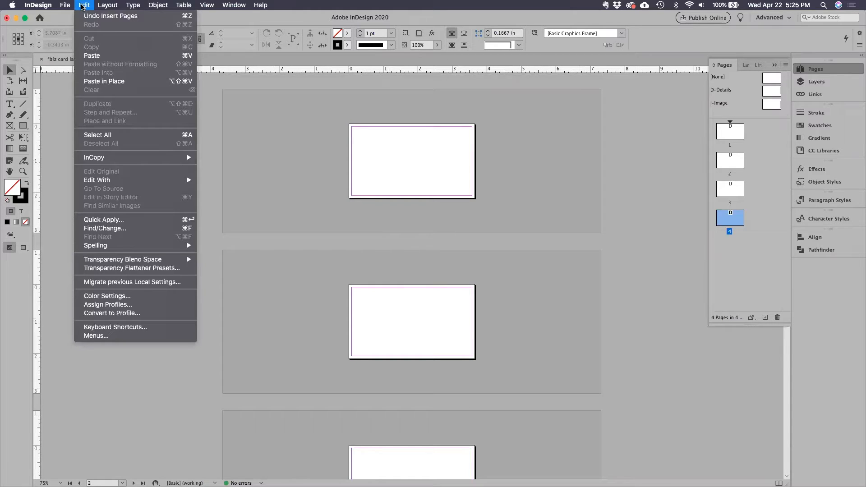
{"action": "mouse_move", "coordinate": [66, 6]}
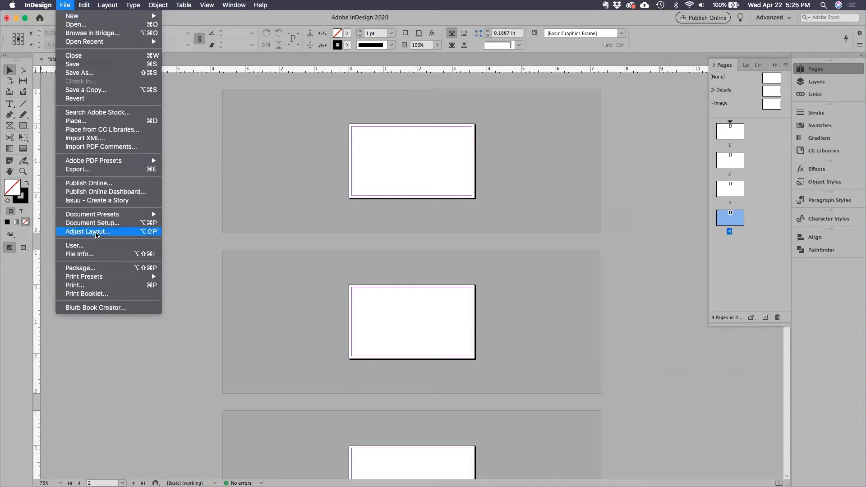
{"action": "mouse_move", "coordinate": [126, 219]}
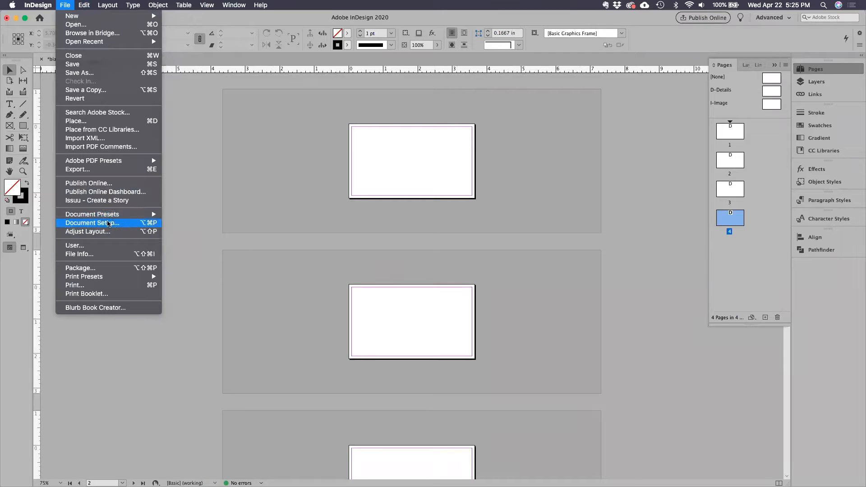
{"action": "left_click", "coordinate": [118, 223]}
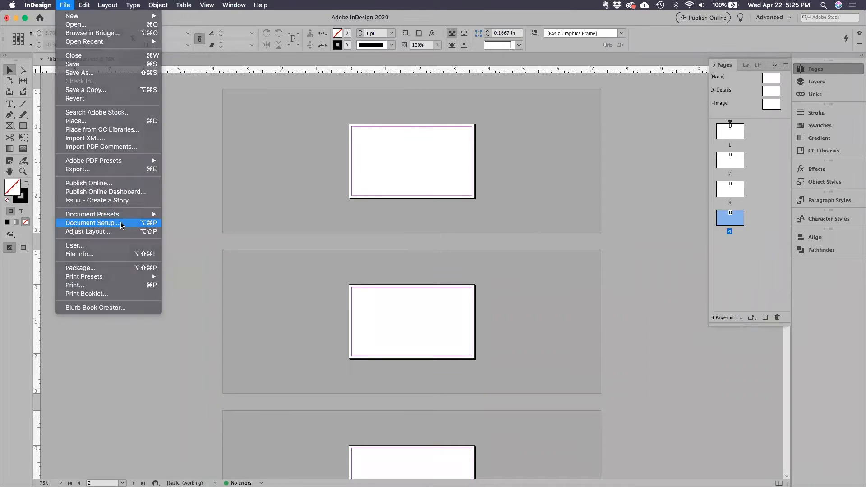
{"action": "left_click_drag", "start_coordinate": [396, 135], "coordinate": [221, 130]}
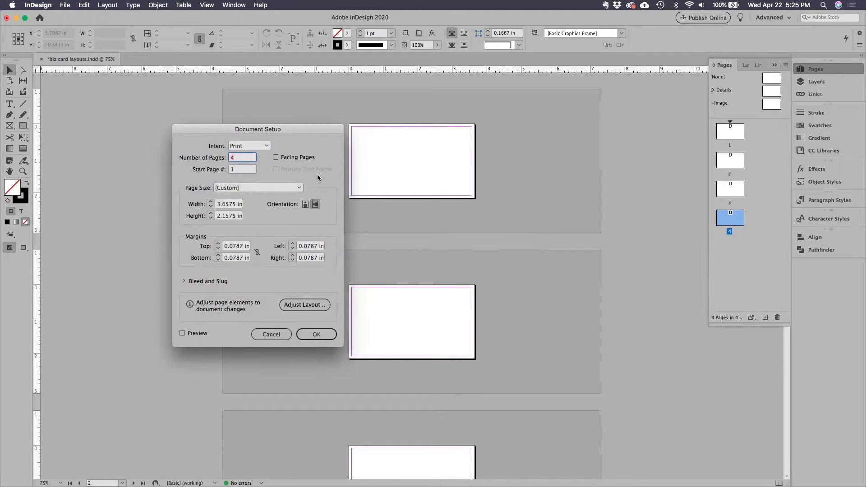
{"action": "left_click", "coordinate": [275, 157]}
{"action": "left_click", "coordinate": [183, 334]}
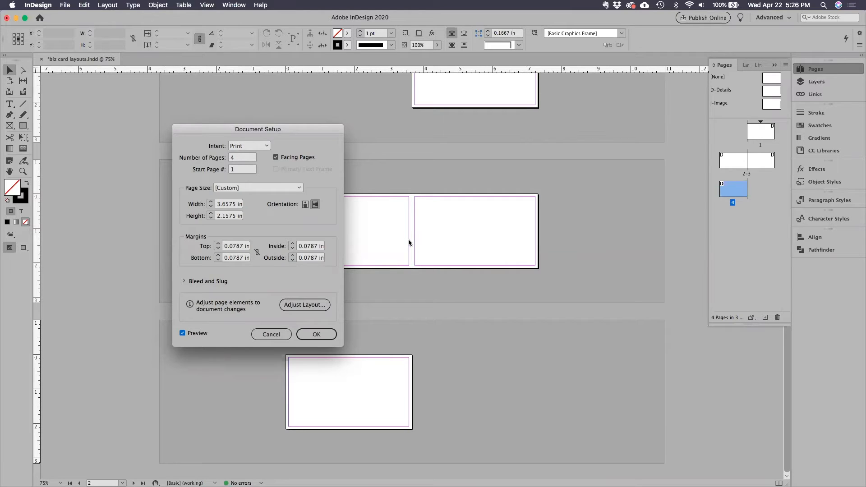
{"action": "left_click", "coordinate": [326, 335]}
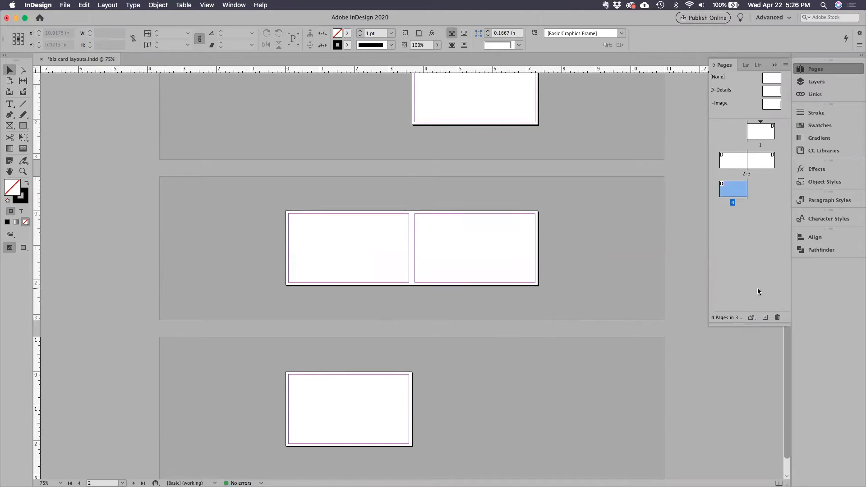
Add five more pages after page 4 so the document ends with the complete two-page spread 8-9.
{"action": "left_click", "coordinate": [765, 318]}
{"action": "left_click", "coordinate": [765, 317]}
{"action": "left_click", "coordinate": [765, 318]}
{"action": "left_click", "coordinate": [765, 318]}
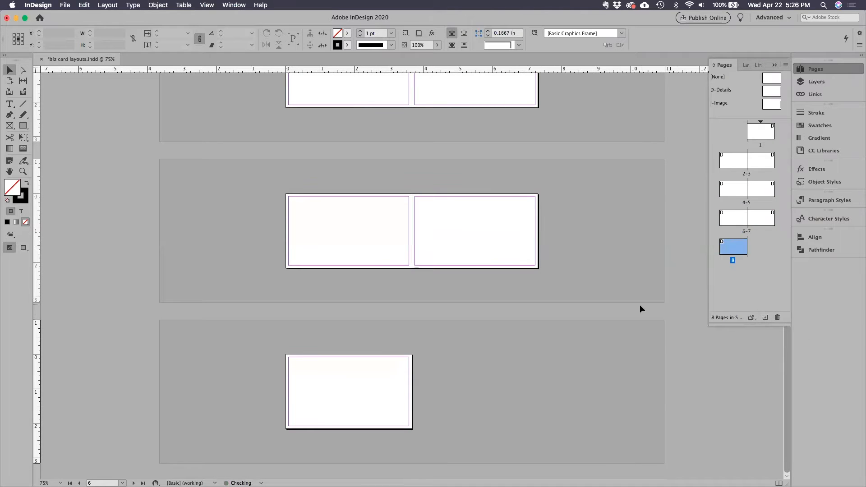
{"action": "scroll", "coordinate": [627, 305], "scroll_direction": "up", "scroll_amount": 3}
{"action": "scroll", "coordinate": [627, 304], "scroll_direction": "down", "scroll_amount": 5}
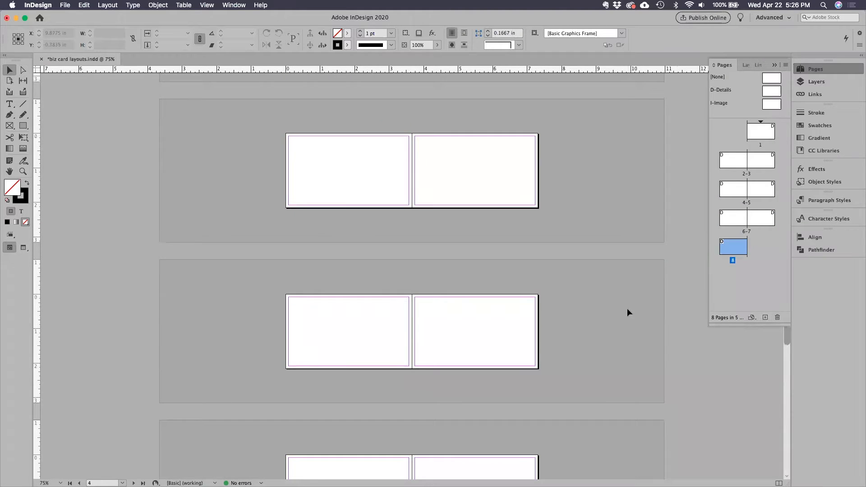
{"action": "scroll", "coordinate": [628, 307], "scroll_direction": "up", "scroll_amount": 15}
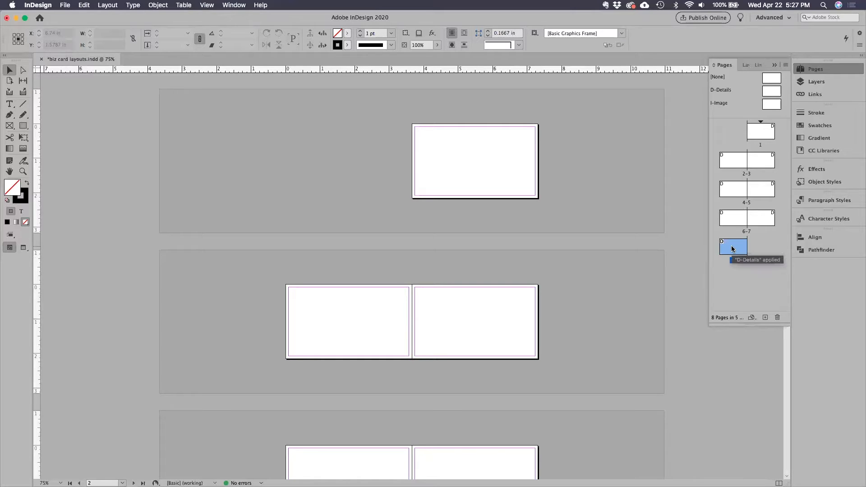
{"action": "left_click", "coordinate": [766, 317]}
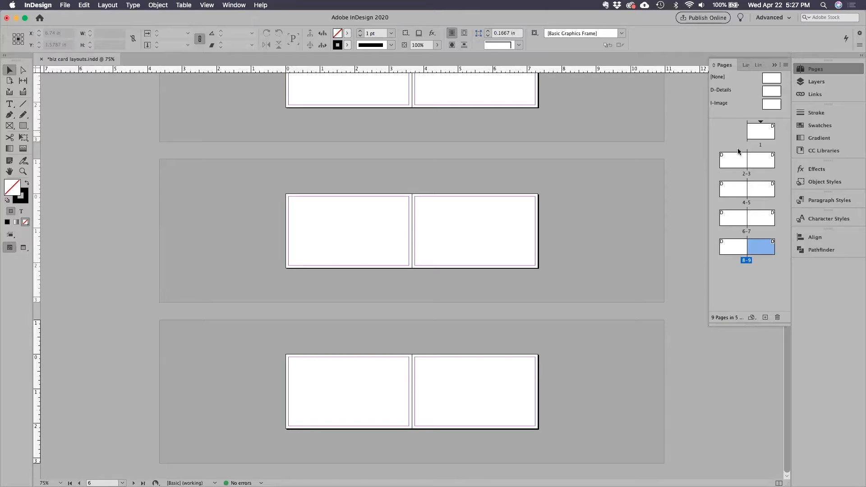
Try deleting page 1 with the object warning turned off for the future, and undo the deletion.
{"action": "left_click", "coordinate": [765, 135]}
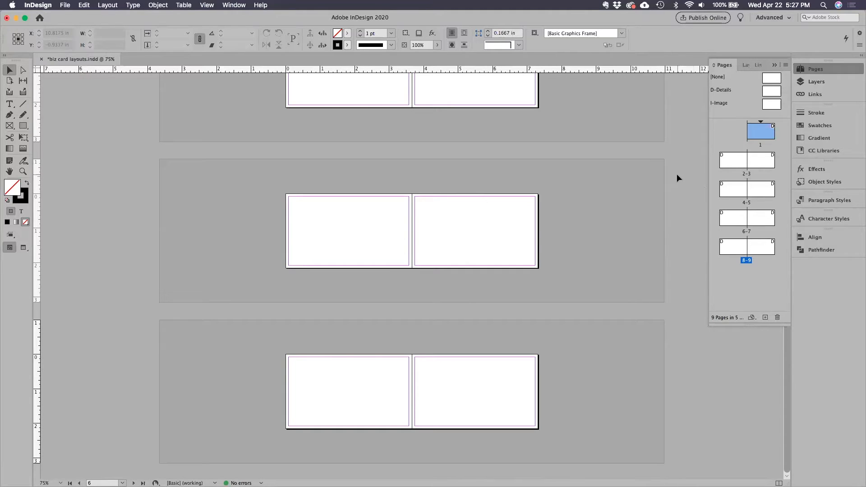
{"action": "left_click_drag", "start_coordinate": [760, 133], "coordinate": [777, 317]}
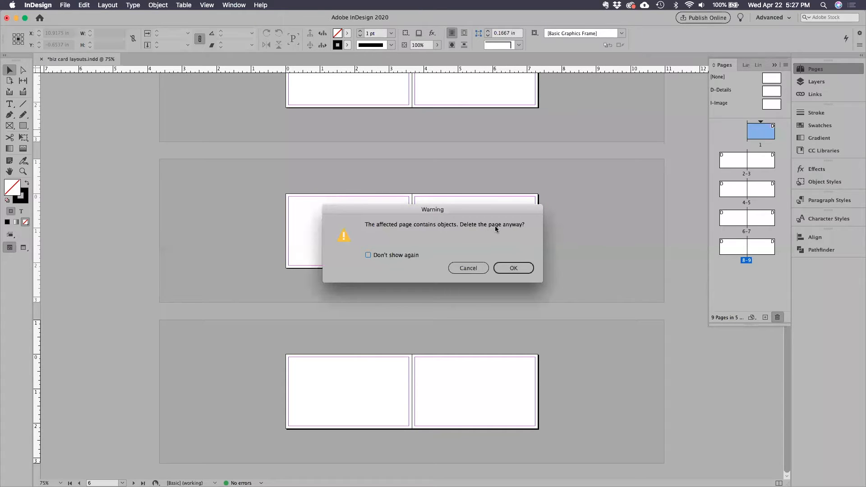
{"action": "left_click", "coordinate": [368, 255]}
{"action": "left_click", "coordinate": [513, 268]}
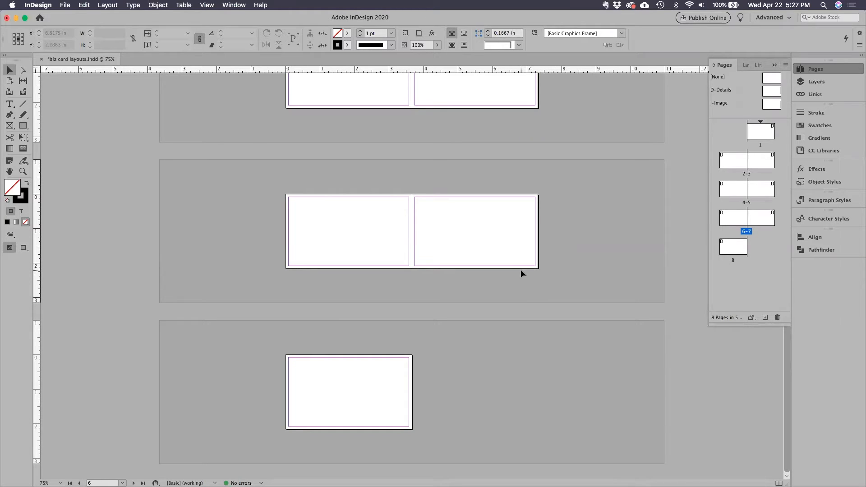
{"action": "key", "text": "super+z"}
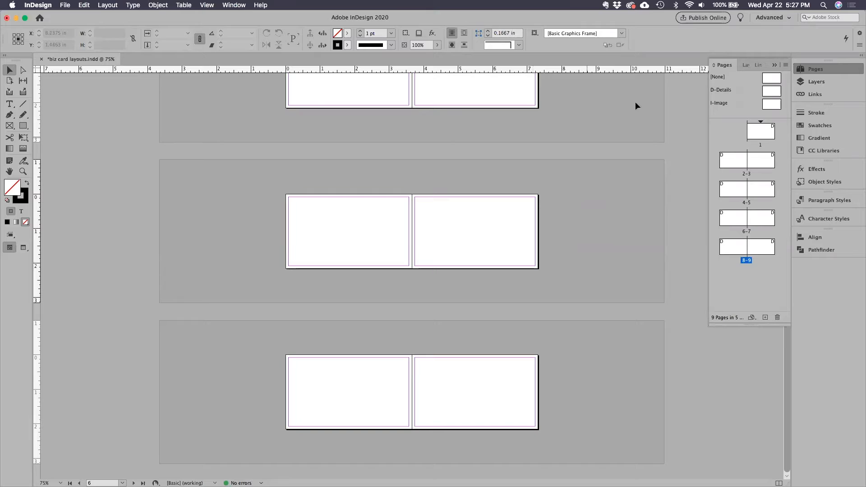
Turn off both document page shuffling and selected spread shuffling for pages 2 through 9.
{"action": "left_click", "coordinate": [730, 165]}
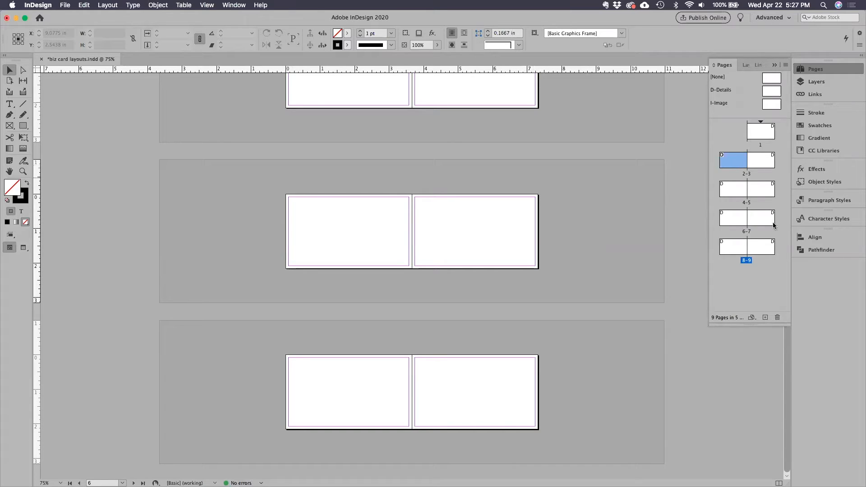
{"action": "left_click", "coordinate": [767, 251], "text": "shift"}
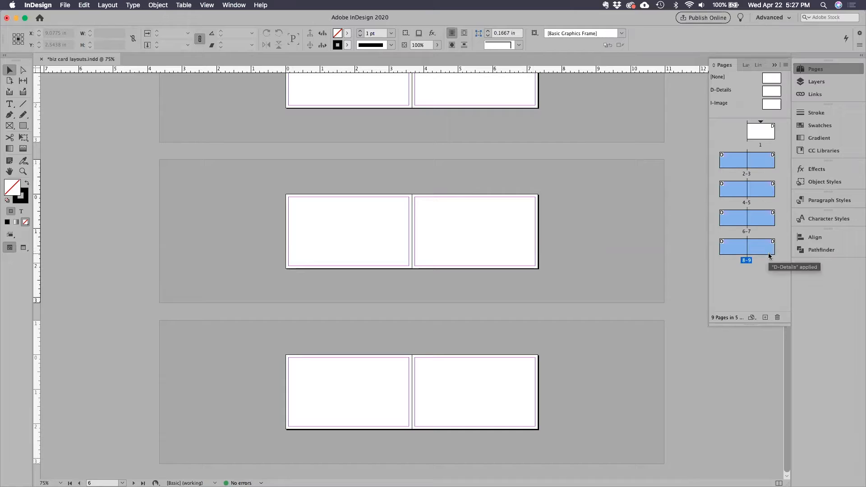
{"action": "left_click", "coordinate": [785, 65]}
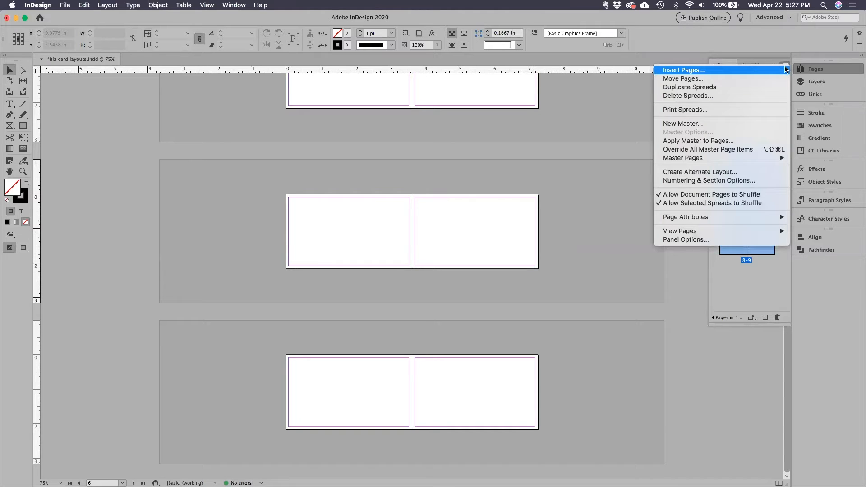
{"action": "left_click", "coordinate": [740, 195]}
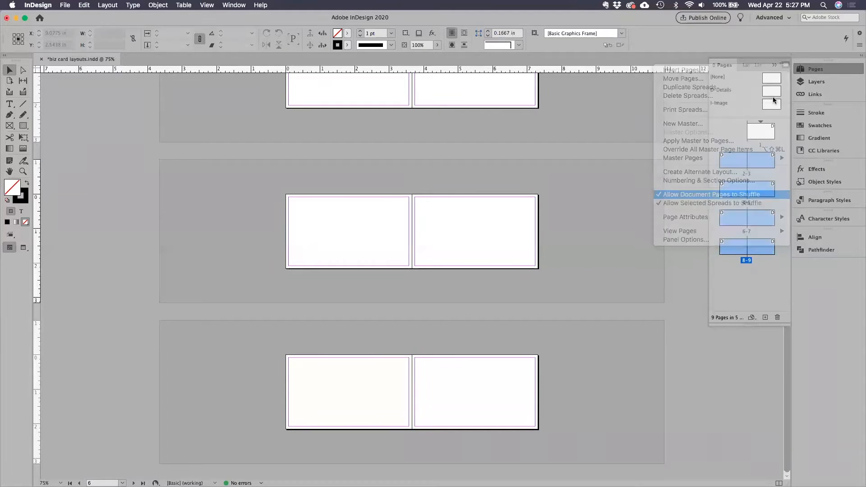
{"action": "left_click", "coordinate": [785, 66]}
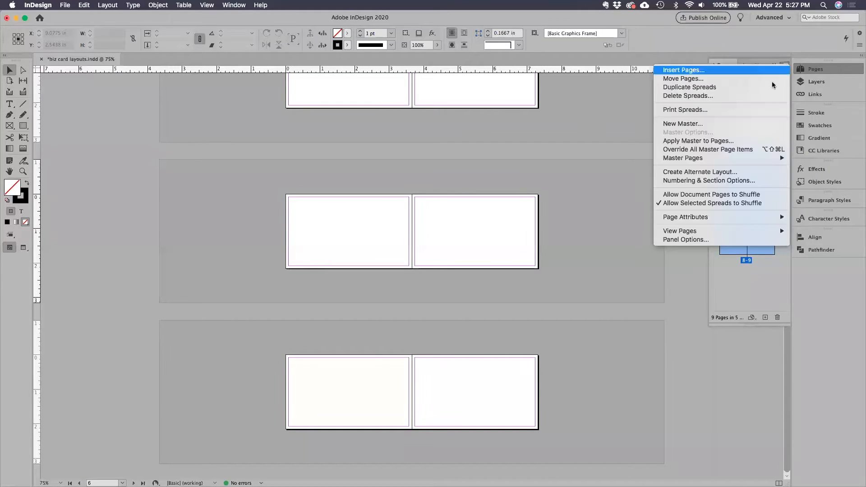
{"action": "left_click", "coordinate": [682, 204]}
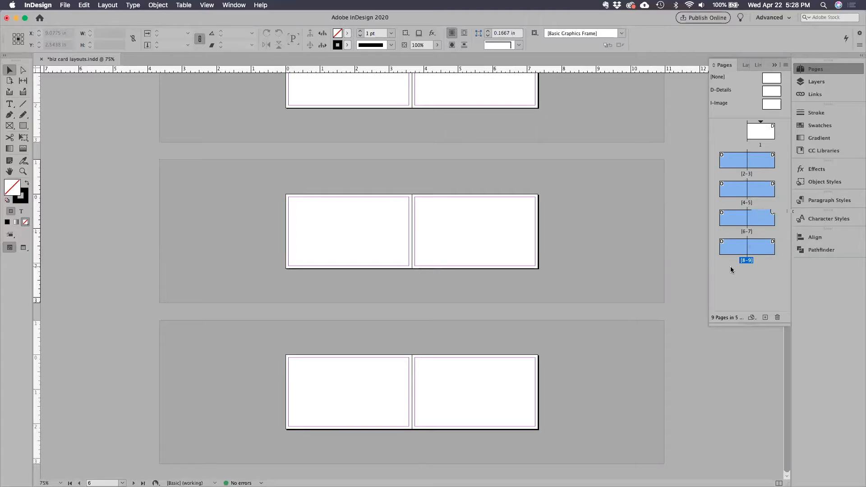
Delete the single first page so the document starts with a two-page spread, and save the document.
{"action": "left_click", "coordinate": [732, 136]}
{"action": "left_click", "coordinate": [762, 134]}
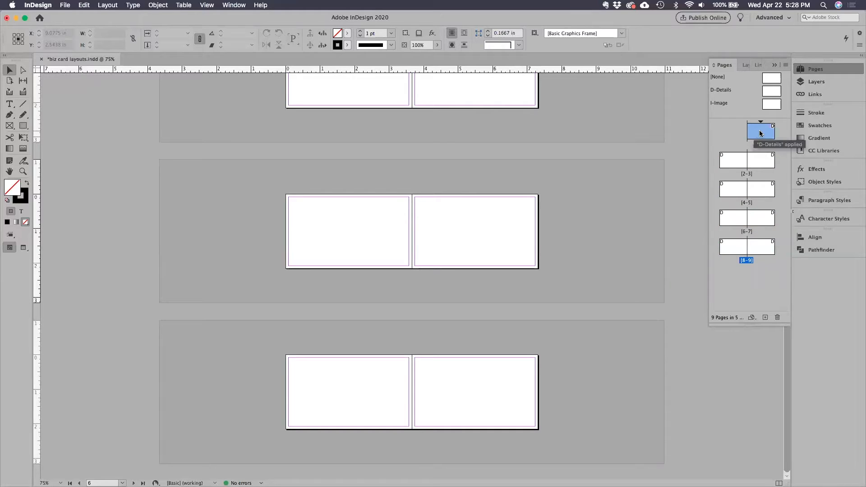
{"action": "left_click", "coordinate": [776, 317]}
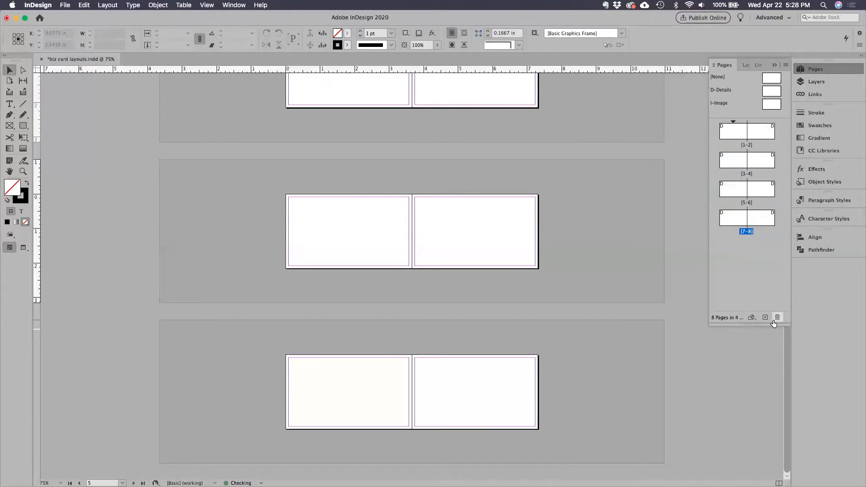
{"action": "scroll", "coordinate": [569, 208], "scroll_direction": "up", "scroll_amount": 2}
{"action": "scroll", "coordinate": [569, 208], "scroll_direction": "down", "scroll_amount": 2}
{"action": "scroll", "coordinate": [571, 211], "scroll_direction": "up", "scroll_amount": 2}
{"action": "scroll", "coordinate": [571, 209], "scroll_direction": "down", "scroll_amount": 2}
{"action": "scroll", "coordinate": [572, 208], "scroll_direction": "up", "scroll_amount": 2}
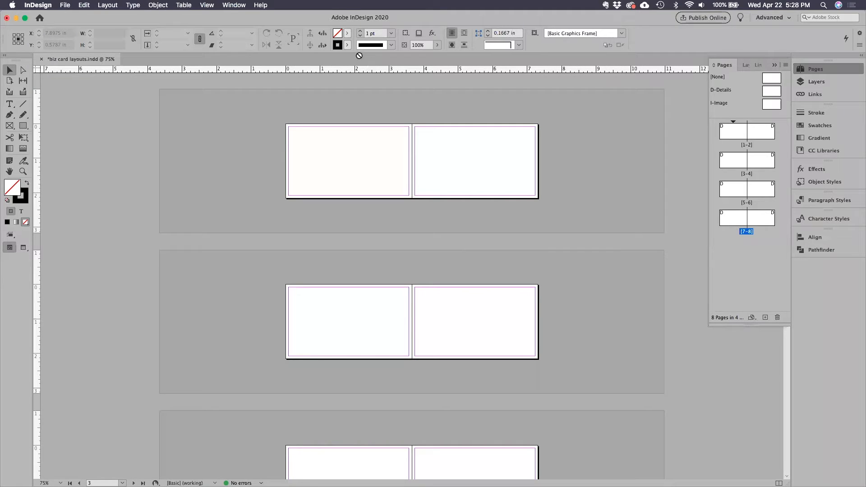
{"action": "left_click", "coordinate": [64, 4]}
{"action": "left_click", "coordinate": [76, 64]}
Go to spread 1-2 and show both card pages side by side at 200%, with the page list collapsed.
{"action": "left_click", "coordinate": [734, 134]}
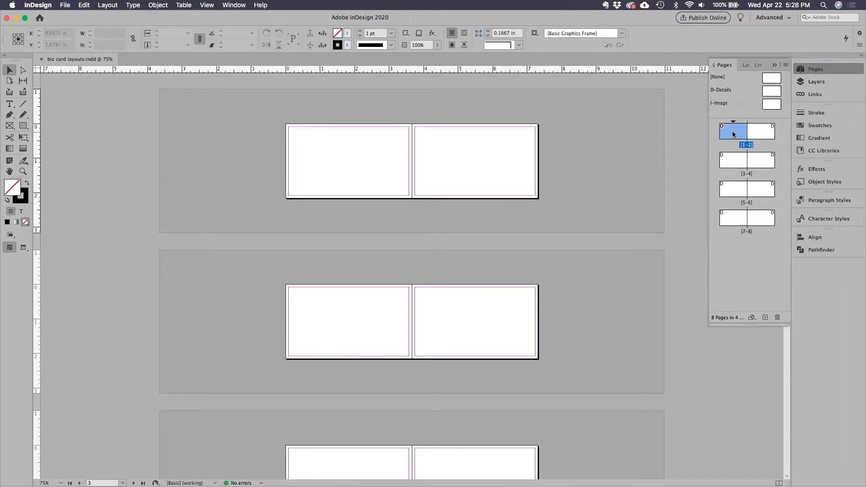
{"action": "double_click", "coordinate": [734, 134]}
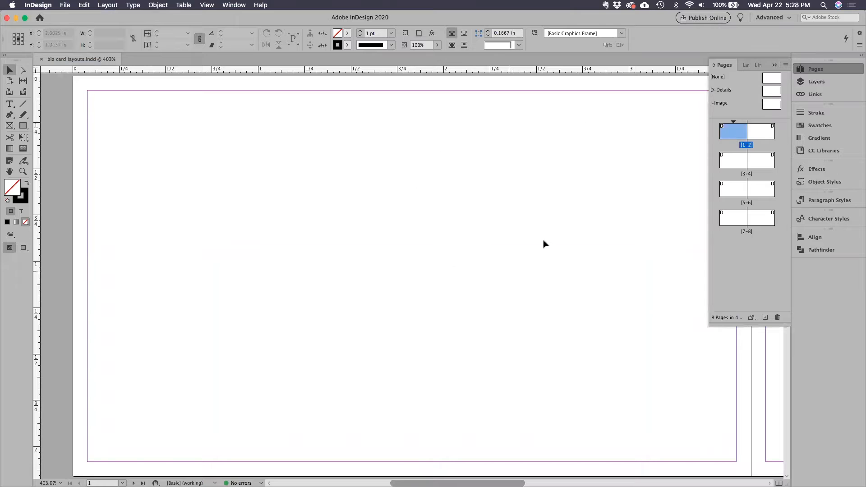
{"action": "left_click", "coordinate": [747, 145]}
{"action": "double_click", "coordinate": [745, 145]}
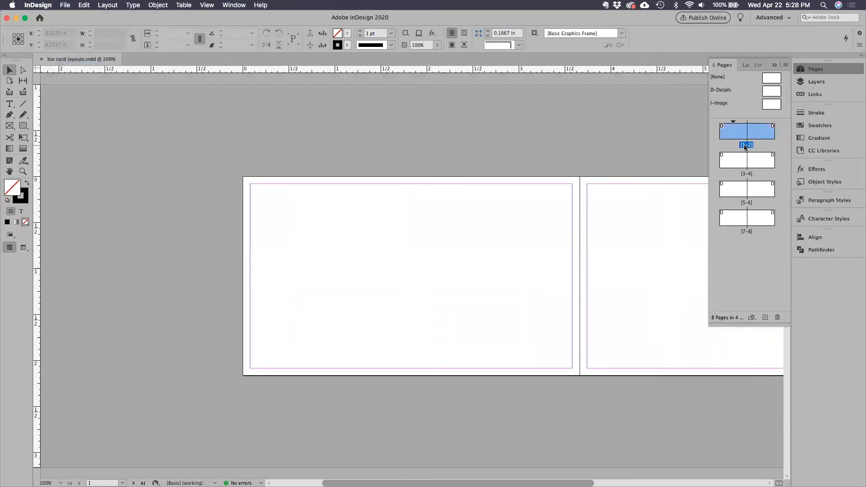
{"action": "double_click", "coordinate": [763, 164]}
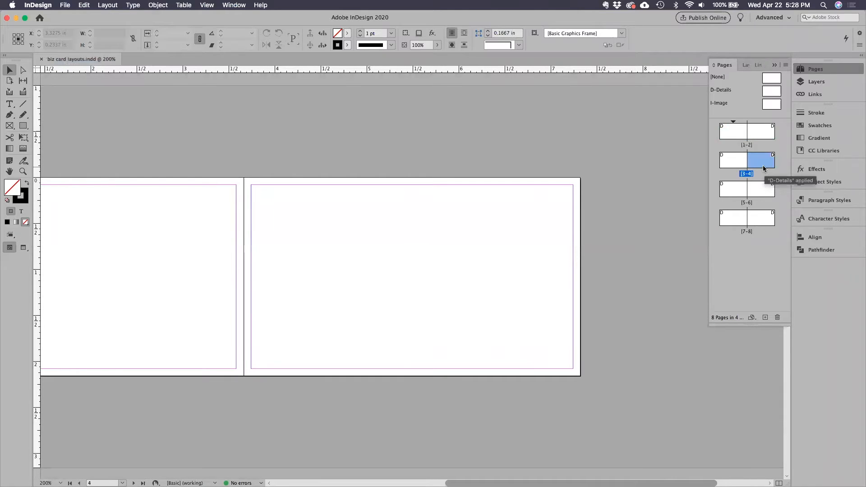
{"action": "double_click", "coordinate": [746, 145]}
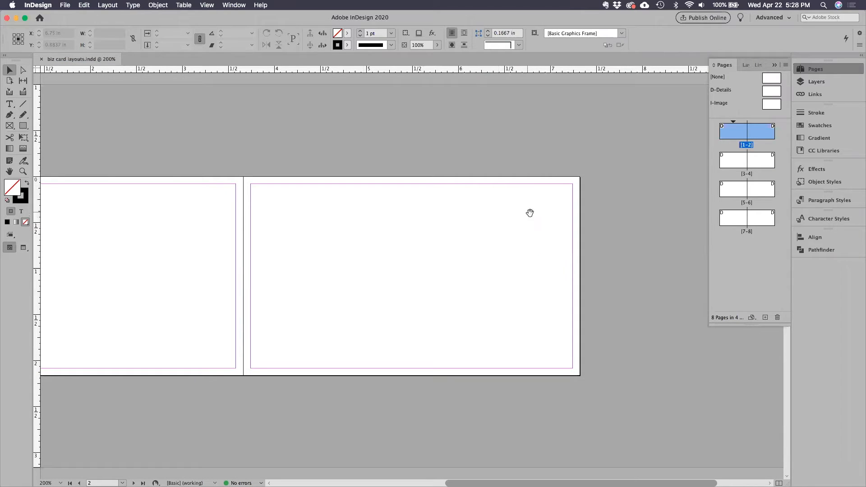
{"action": "left_click_drag", "start_coordinate": [300, 204], "coordinate": [440, 200]}
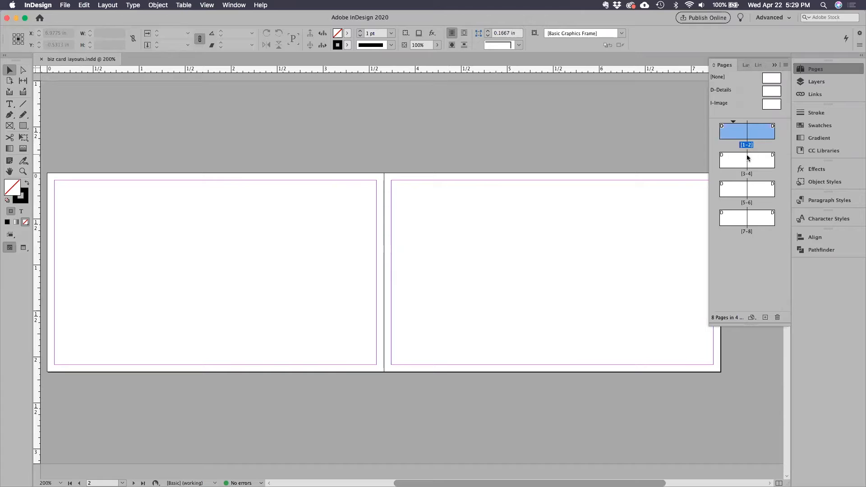
{"action": "left_click", "coordinate": [774, 64]}
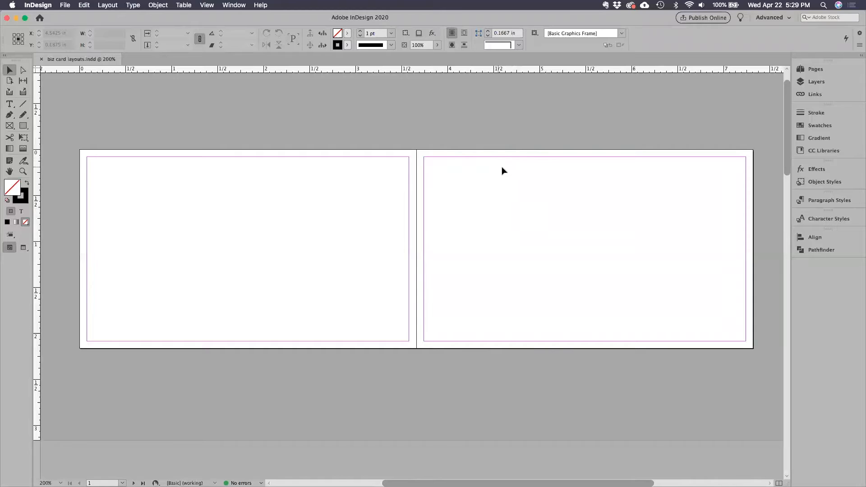
Draw a text frame on the pasteboard beside page 1 and enter the cardholder's full name in lowercase.
{"action": "left_click_drag", "start_coordinate": [279, 190], "coordinate": [601, 185]}
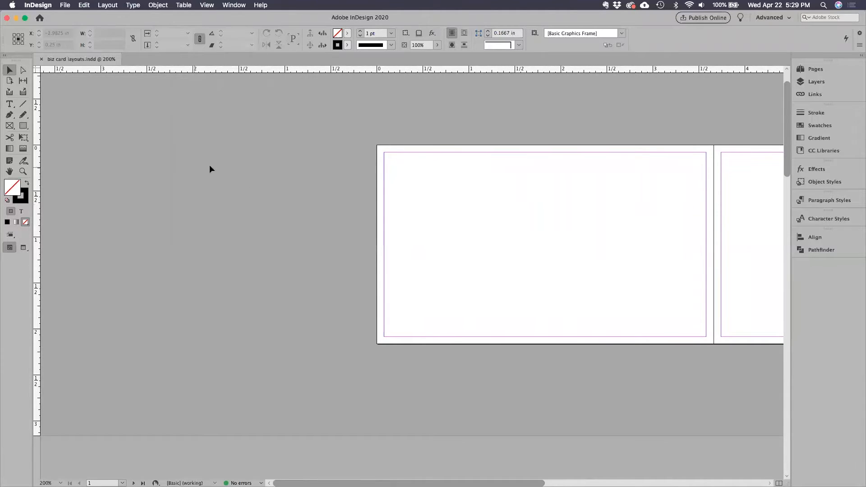
{"action": "left_click", "coordinate": [10, 105]}
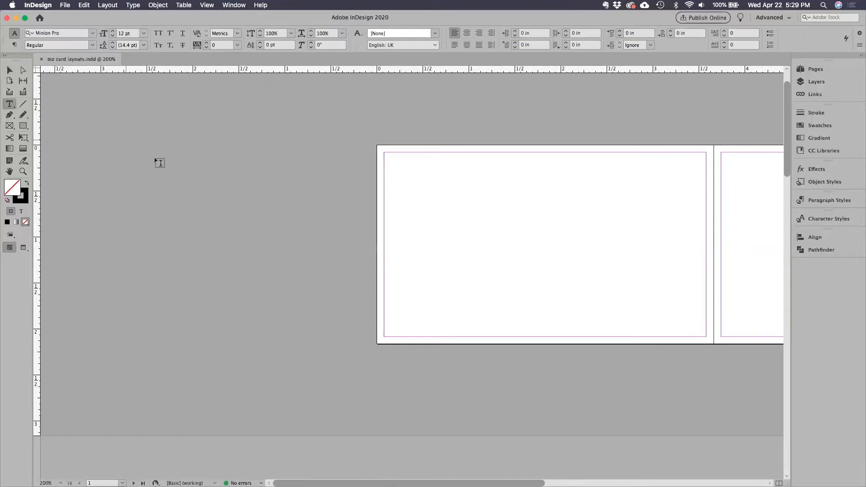
{"action": "left_click_drag", "start_coordinate": [135, 160], "coordinate": [317, 180]}
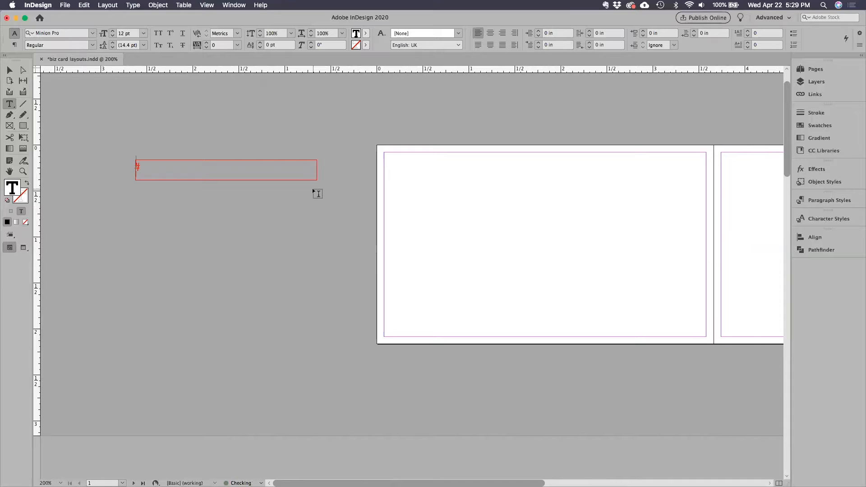
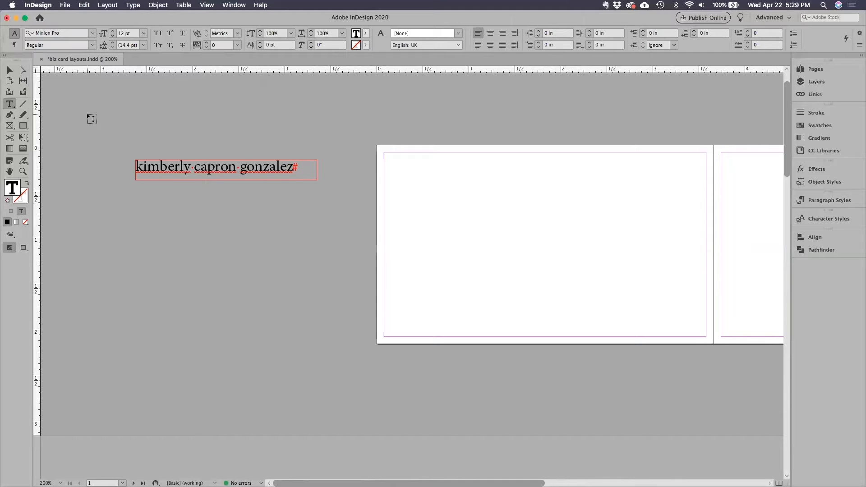
Draw a second text frame below the name and enter the web address cherimyatree.com.
{"action": "left_click_drag", "start_coordinate": [134, 193], "coordinate": [318, 216]}
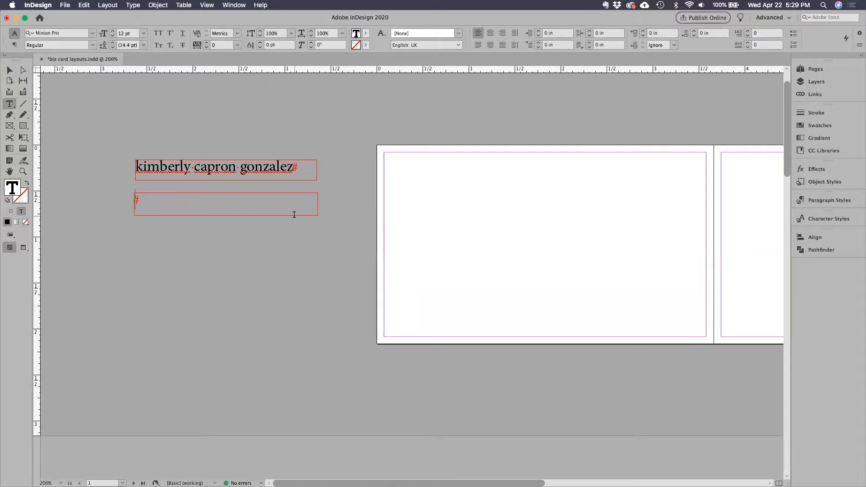
{"action": "type", "text": "cherimyatree.com"}
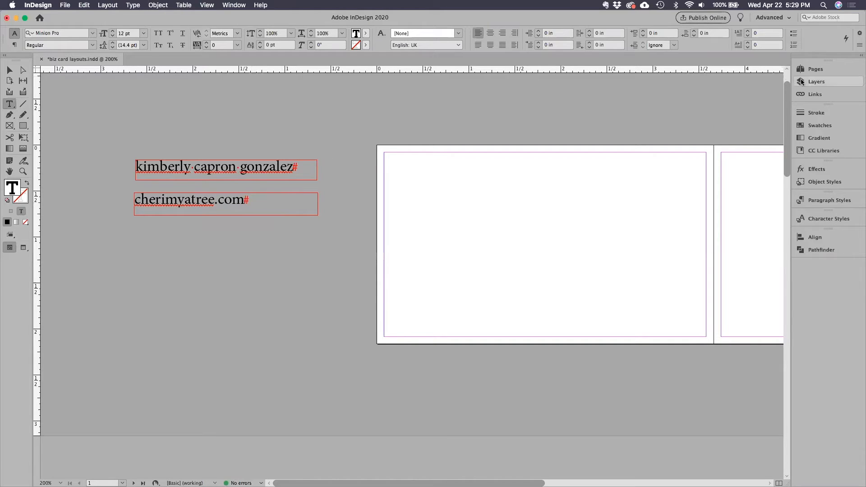
Change the color of the Your Design layer to Pink in its layer options.
{"action": "left_click", "coordinate": [806, 82]}
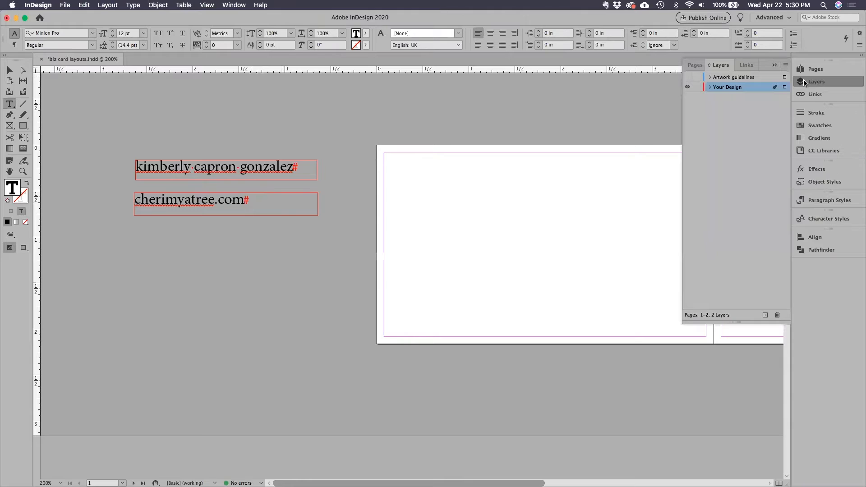
{"action": "right_click", "coordinate": [725, 87]}
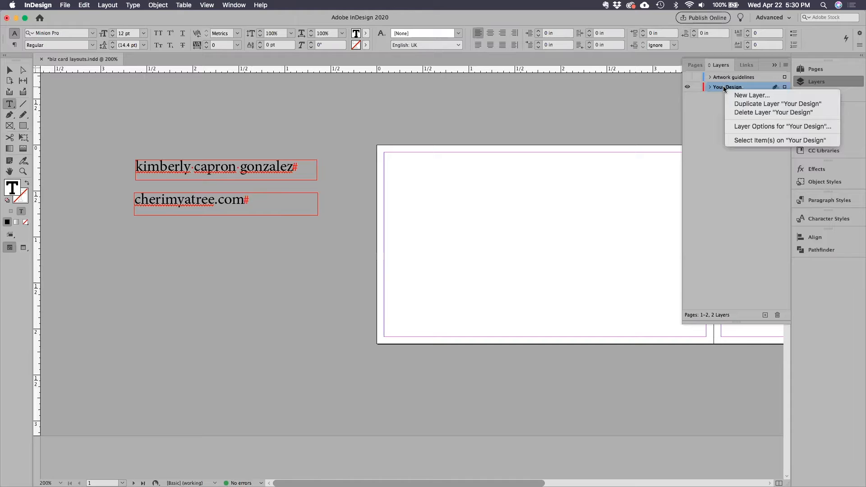
{"action": "left_click", "coordinate": [738, 126]}
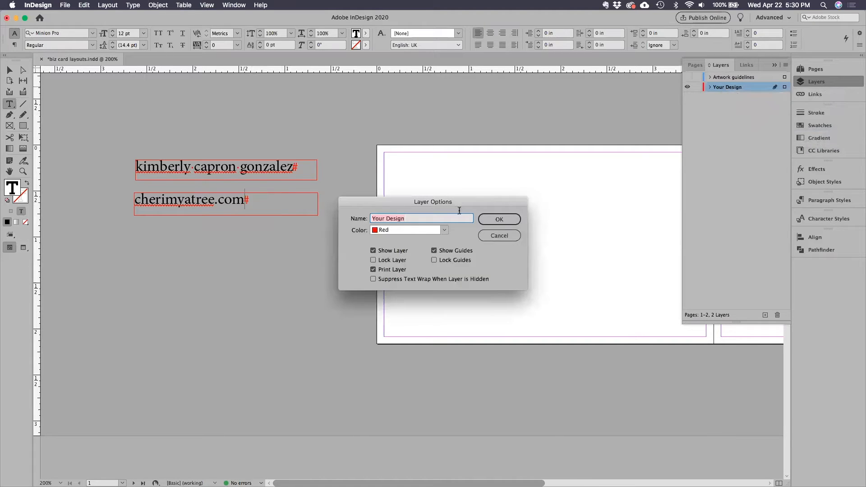
{"action": "left_click", "coordinate": [445, 231]}
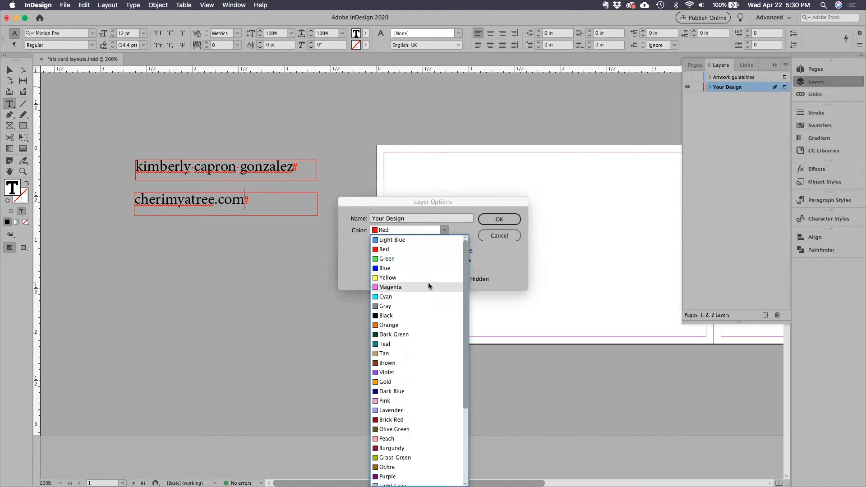
{"action": "left_click", "coordinate": [424, 401]}
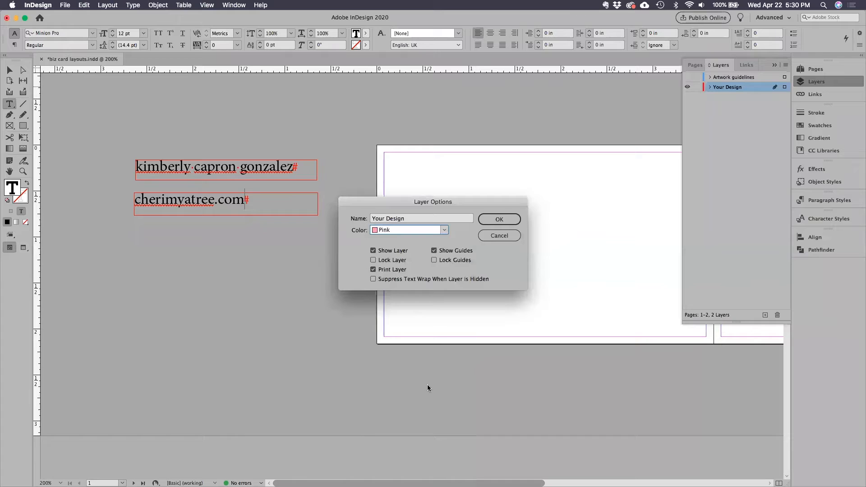
{"action": "left_click", "coordinate": [506, 219]}
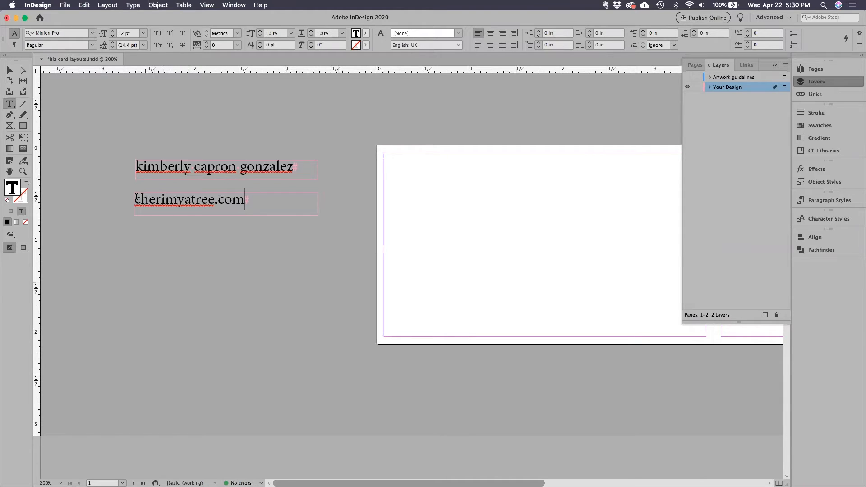
Correct the web address below the name to read cherimoyatree.com.
{"action": "left_click", "coordinate": [185, 199]}
{"action": "left_click", "coordinate": [179, 201]}
{"action": "type", "text": "o"}
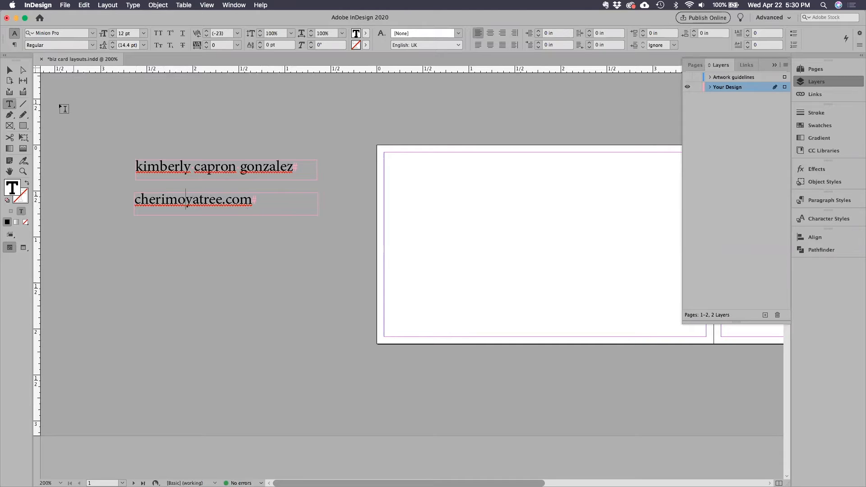
{"action": "left_click_drag", "start_coordinate": [134, 229], "coordinate": [240, 253]}
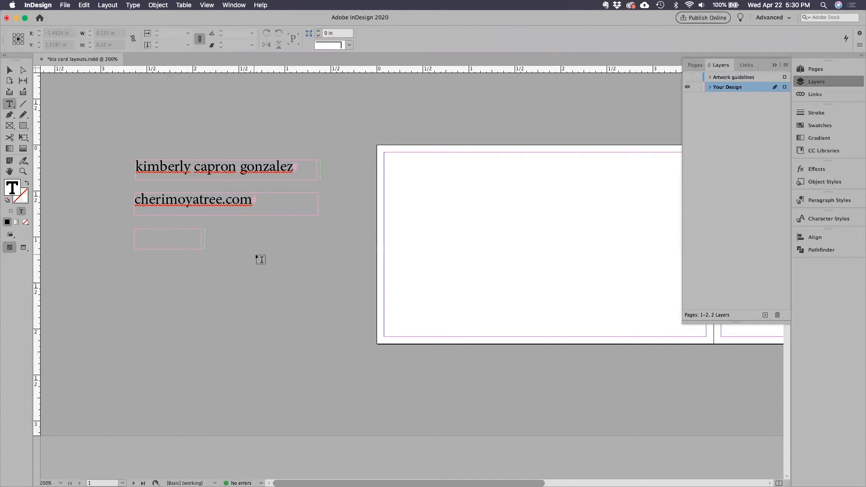
{"action": "left_click", "coordinate": [15, 71]}
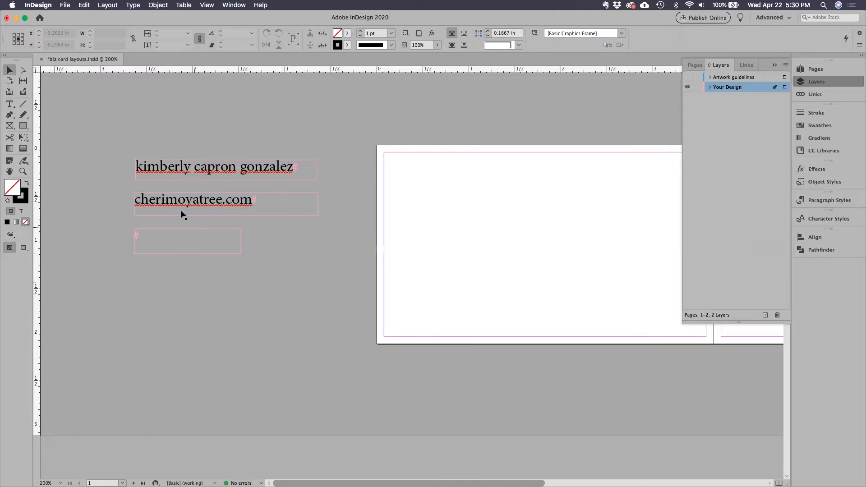
{"action": "key", "text": "Delete"}
Draw a third text frame below the web address and enter cherimoyatree.
{"action": "left_click", "coordinate": [10, 103]}
{"action": "left_click_drag", "start_coordinate": [132, 227], "coordinate": [334, 254]}
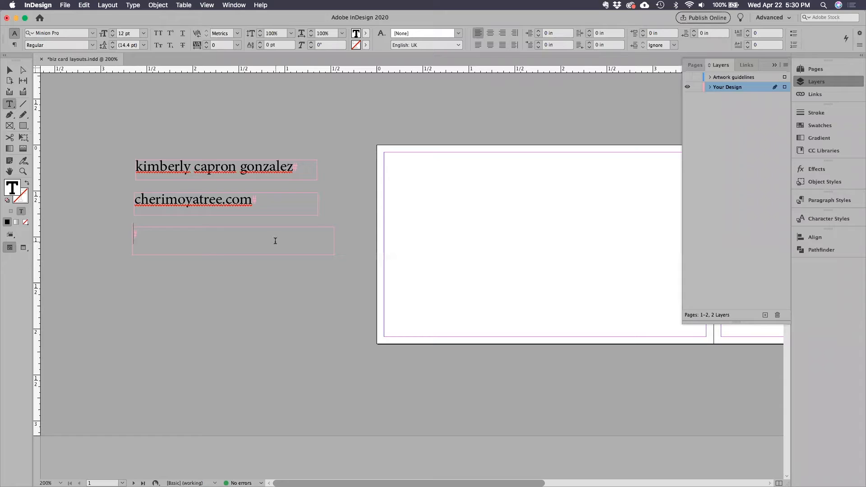
{"action": "type", "text": "cherimoya"}
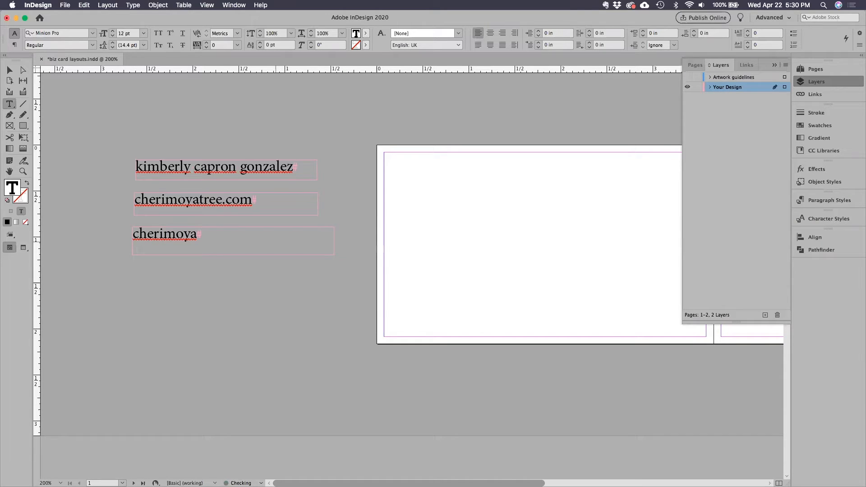
{"action": "type", "text": "tree"}
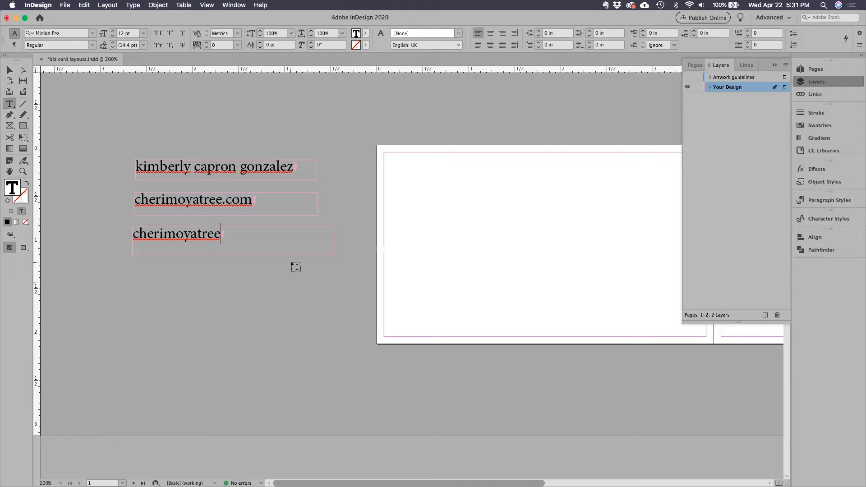
Draw a fourth text frame below cherimoyatree and enter the cardholder's phone number as unbroken digits.
{"action": "mouse_move", "coordinate": [135, 263]}
{"action": "left_mouse_down"}
{"action": "mouse_move", "coordinate": [237, 289]}
{"action": "mouse_move", "coordinate": [334, 291]}
{"action": "left_mouse_up"}
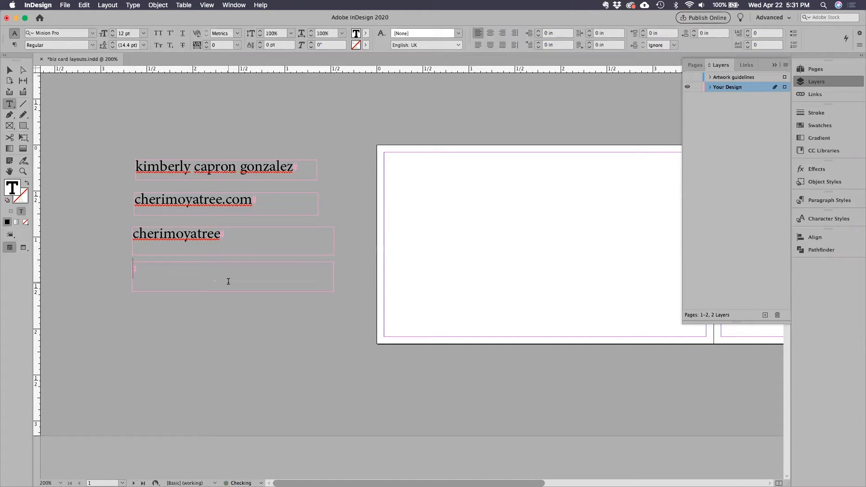
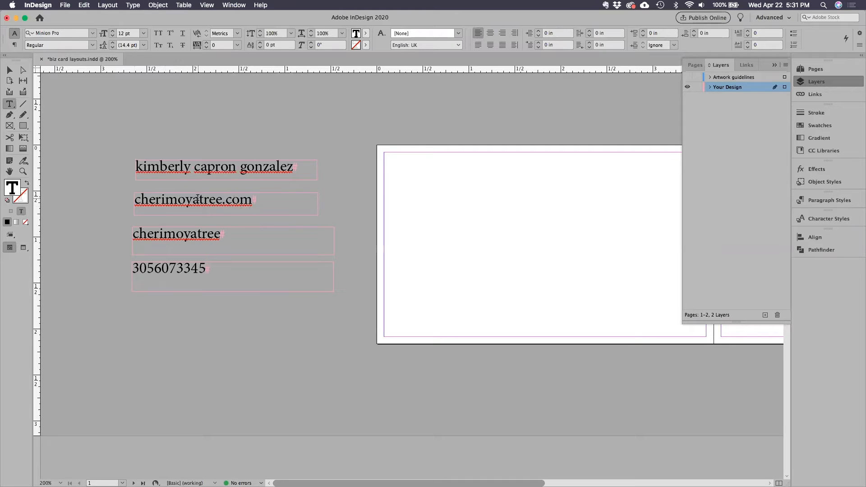
{"action": "left_click", "coordinate": [37, 34]}
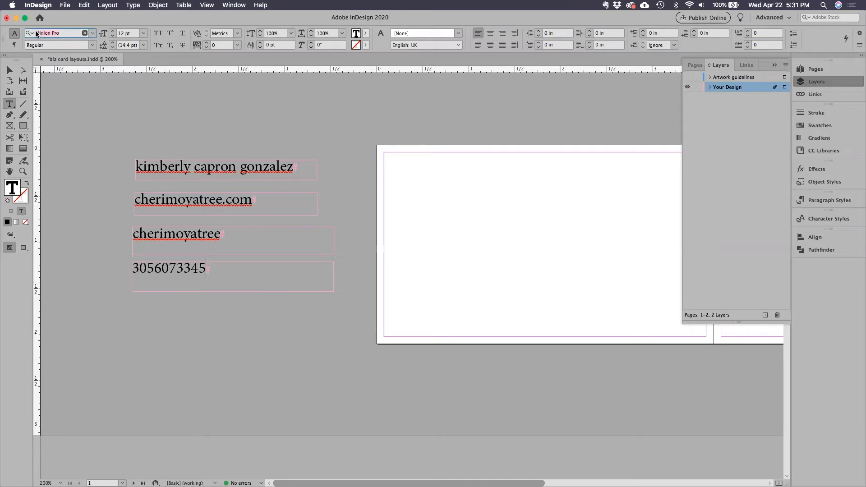
{"action": "left_click", "coordinate": [129, 32]}
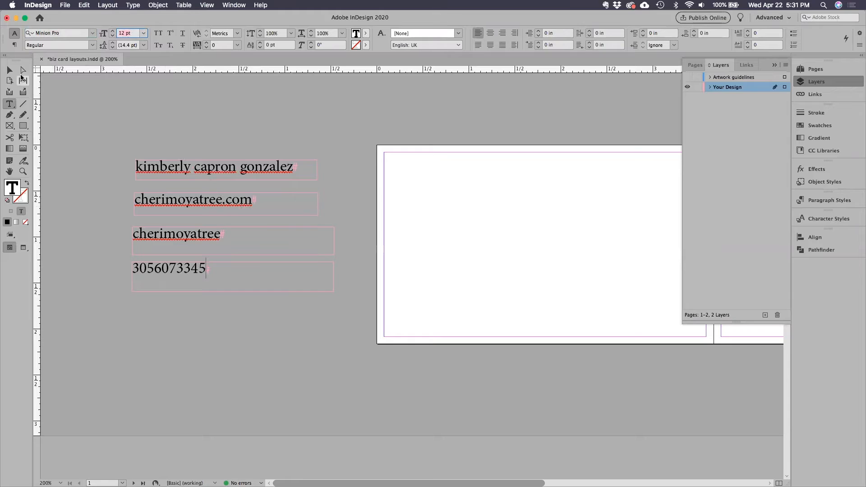
{"action": "left_click", "coordinate": [10, 70]}
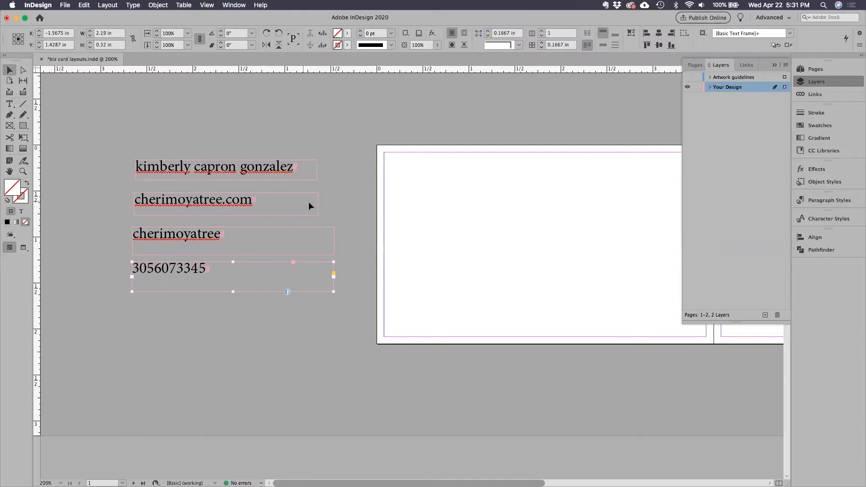
{"action": "left_click", "coordinate": [341, 264]}
{"action": "scroll", "coordinate": [293, 261], "scroll_direction": "down", "scroll_amount": 3}
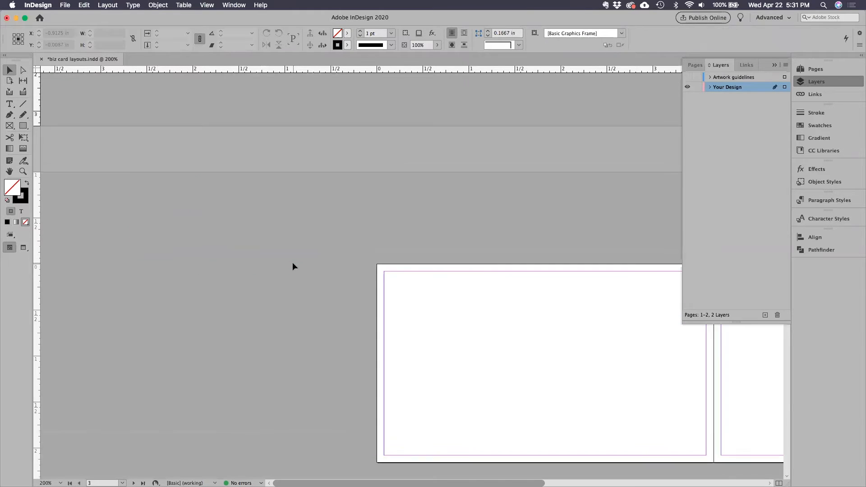
{"action": "scroll", "coordinate": [293, 261], "scroll_direction": "up", "scroll_amount": 4}
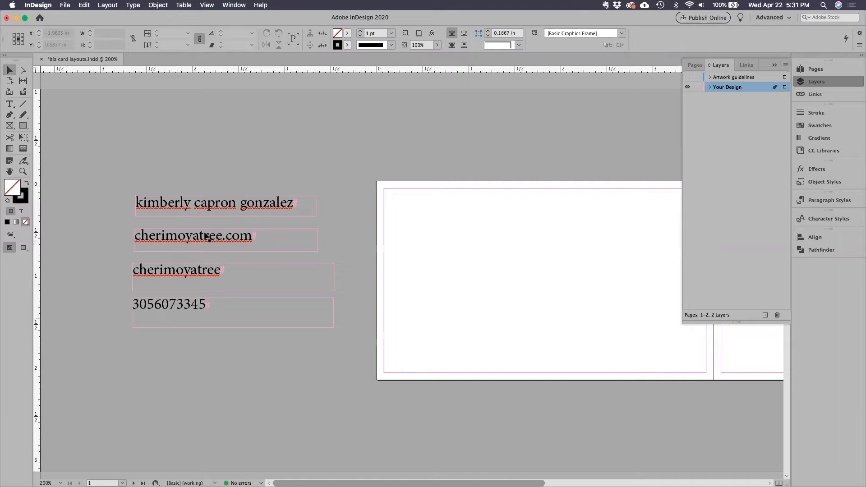
{"action": "scroll", "coordinate": [381, 243], "scroll_direction": "right", "scroll_amount": 5}
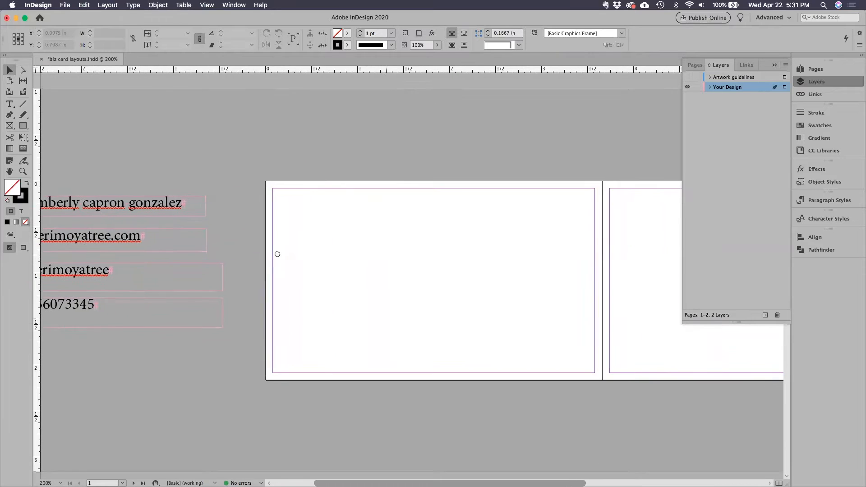
{"action": "left_click_drag", "start_coordinate": [271, 246], "coordinate": [272, 245]}
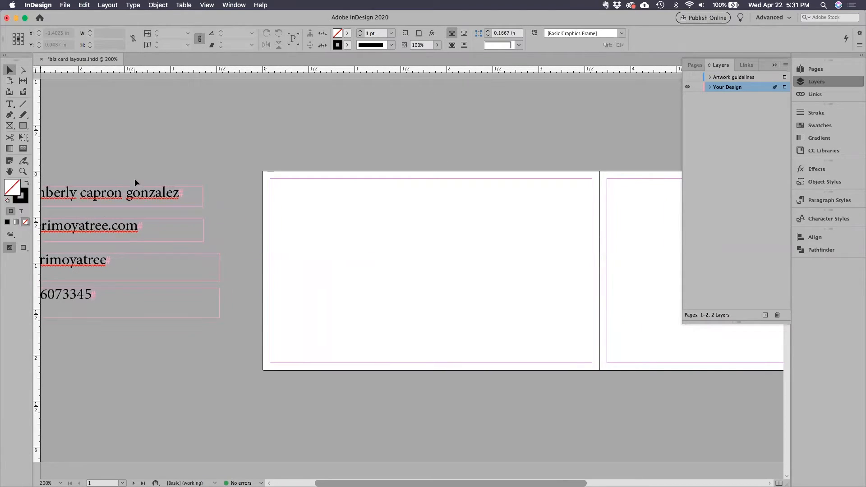
{"action": "left_click_drag", "start_coordinate": [134, 177], "coordinate": [222, 339]}
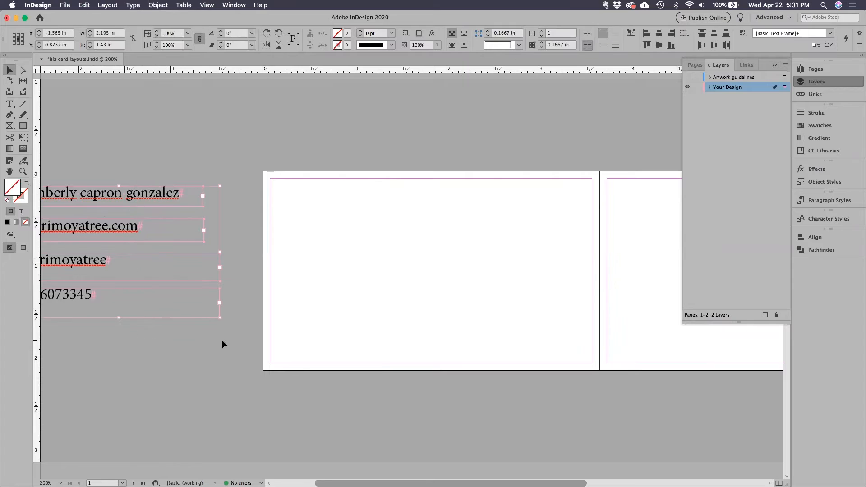
{"action": "scroll", "coordinate": [230, 348], "scroll_direction": "down", "scroll_amount": 10}
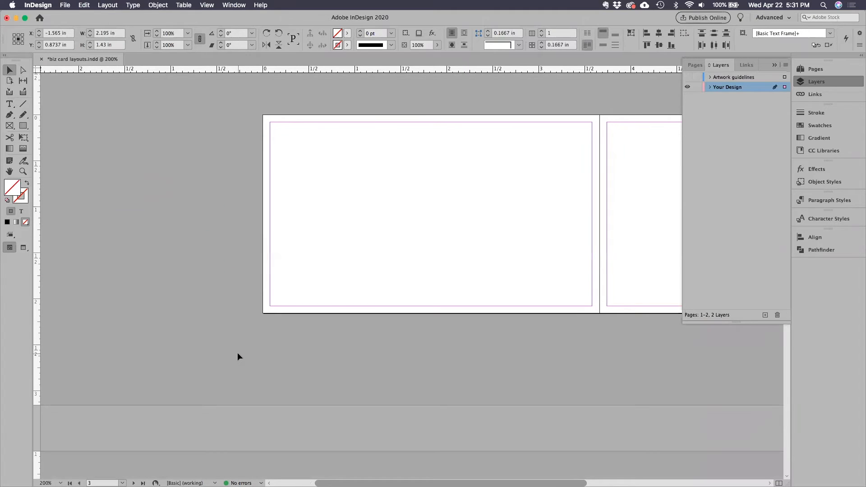
{"action": "scroll", "coordinate": [238, 354], "scroll_direction": "up", "scroll_amount": 10}
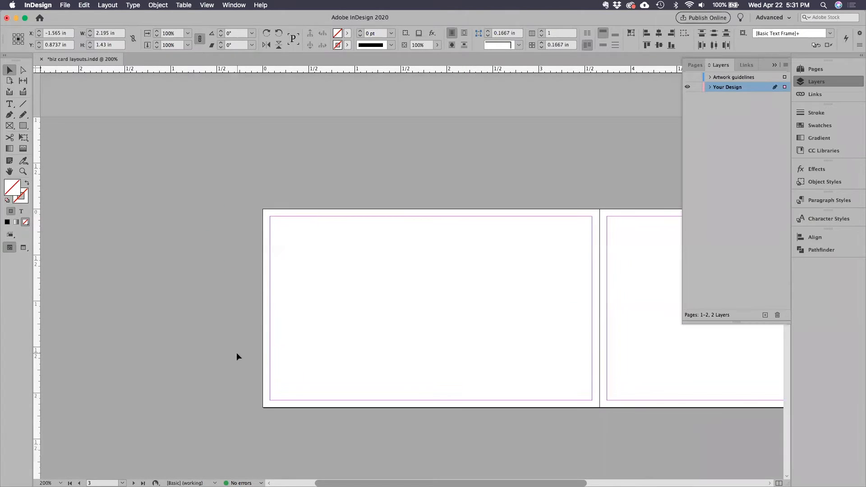
{"action": "scroll", "coordinate": [238, 353], "scroll_direction": "up", "scroll_amount": 2}
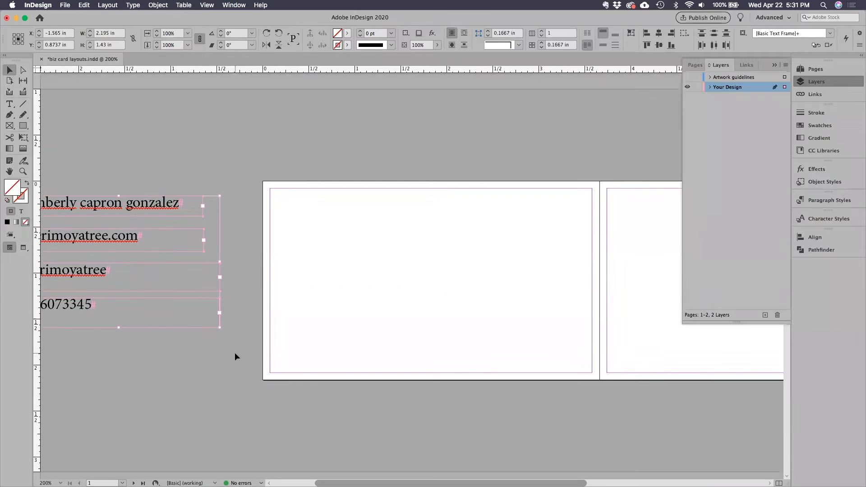
{"action": "left_click", "coordinate": [239, 353]}
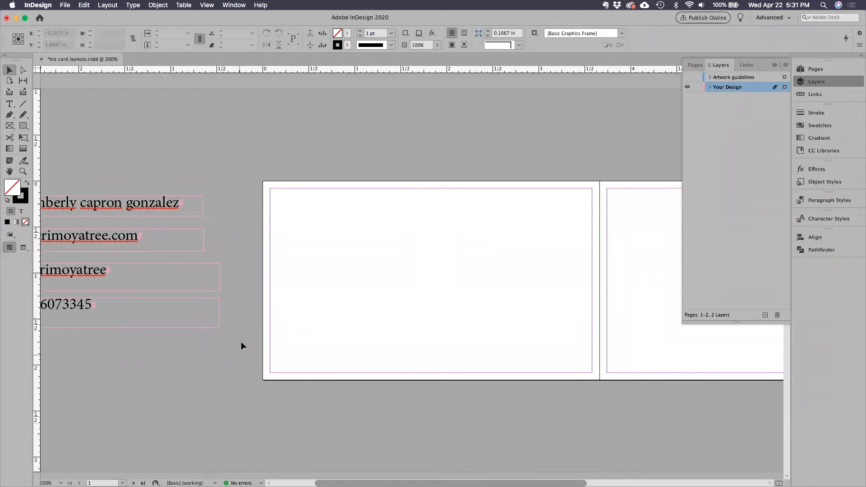
Move the name frame on the pasteboard up and closer to page 1, apart from the other three frames.
{"action": "left_click_drag", "start_coordinate": [145, 207], "coordinate": [180, 165]}
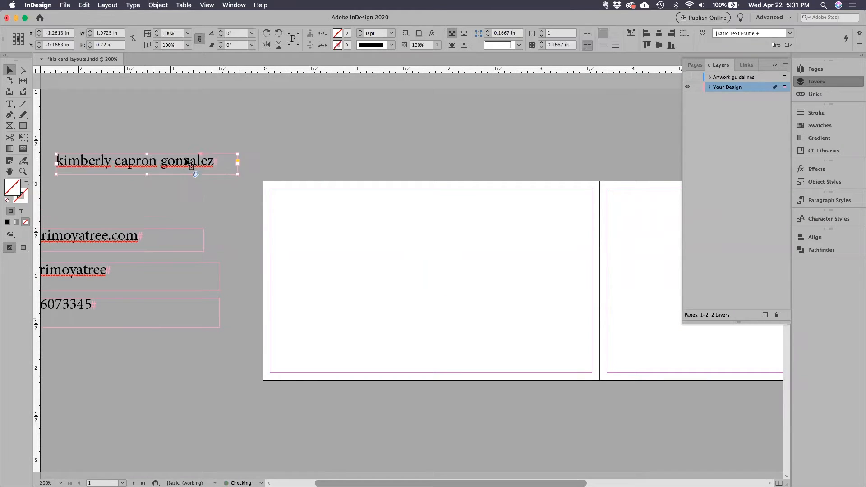
{"action": "left_click", "coordinate": [21, 82]}
{"action": "key", "text": "v"}
{"action": "left_click_drag", "start_coordinate": [177, 166], "coordinate": [167, 177]}
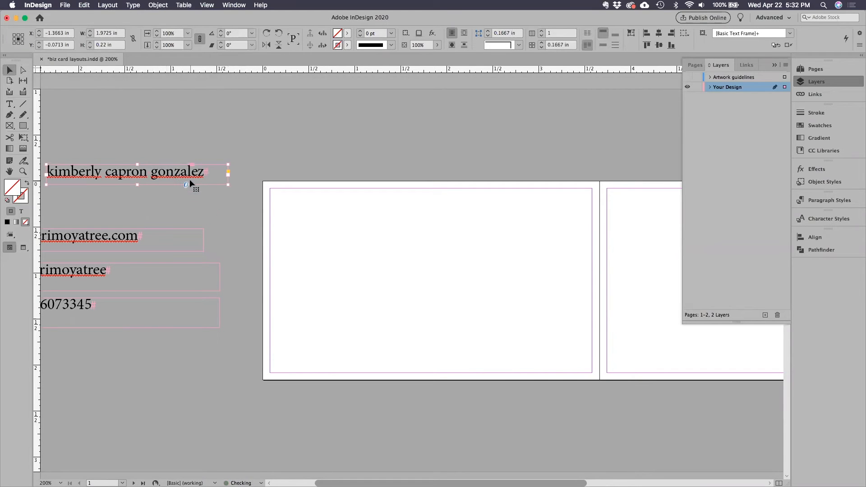
Duplicate the name, web address, cherimoyatree and phone number frames from the pasteboard onto page 1, stacked in that order.
{"action": "left_click_drag", "start_coordinate": [165, 174], "coordinate": [410, 215]}
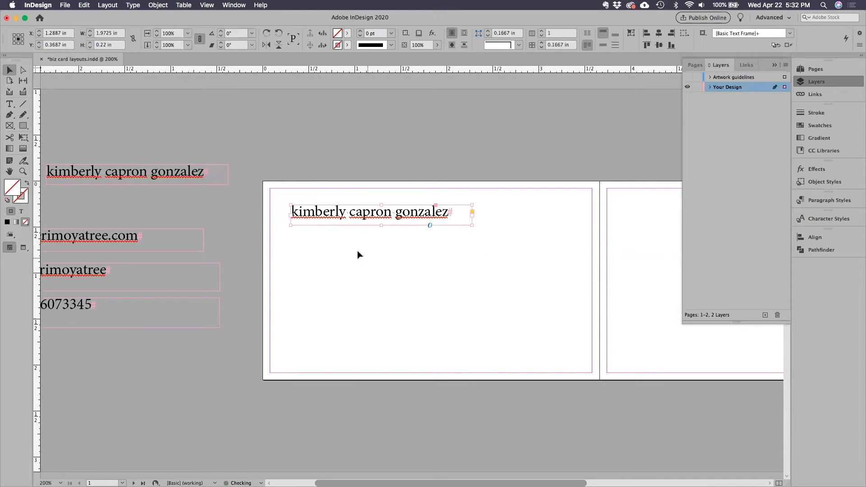
{"action": "left_click_drag", "start_coordinate": [83, 239], "coordinate": [354, 247]}
{"action": "left_click_drag", "start_coordinate": [83, 270], "coordinate": [355, 277]}
{"action": "left_click_drag", "start_coordinate": [69, 307], "coordinate": [340, 319]}
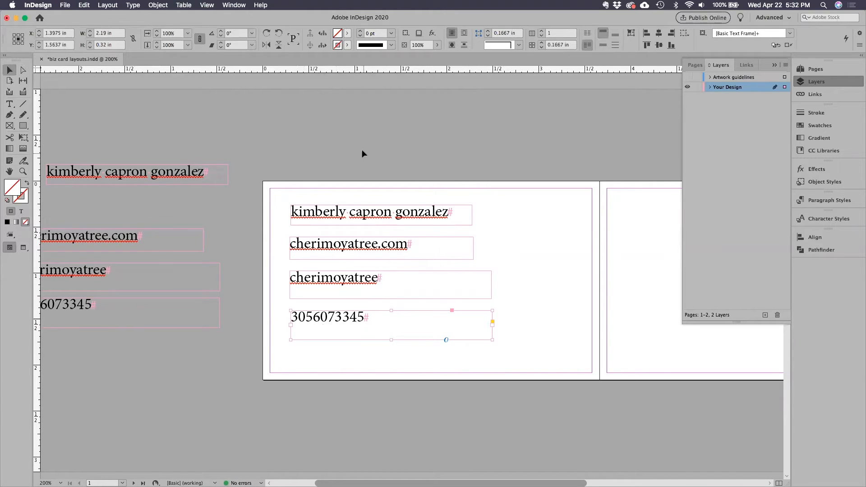
{"action": "left_click", "coordinate": [406, 183]}
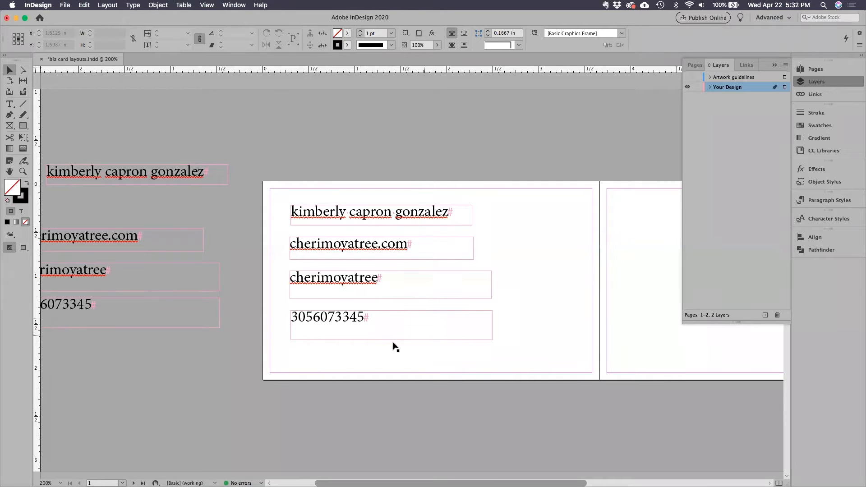
Move the three lower text frames right so they straddle pages 1 and 2, and shift the name frame slightly right and down.
{"action": "left_click_drag", "start_coordinate": [523, 404], "coordinate": [356, 410]}
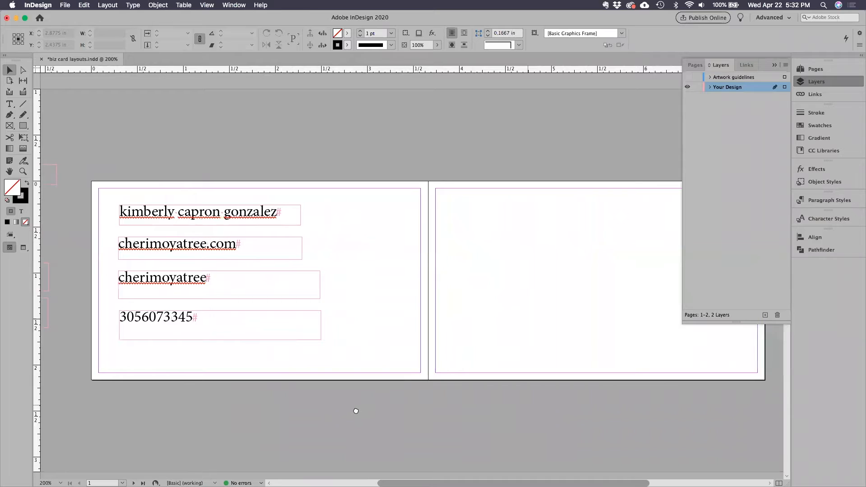
{"action": "left_click", "coordinate": [775, 65]}
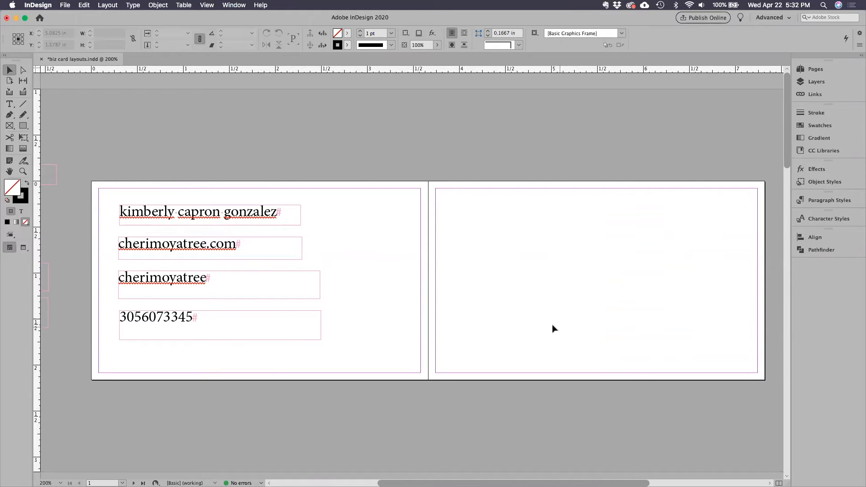
{"action": "left_click_drag", "start_coordinate": [110, 247], "coordinate": [155, 334]}
{"action": "left_click_drag", "start_coordinate": [143, 286], "coordinate": [380, 294]}
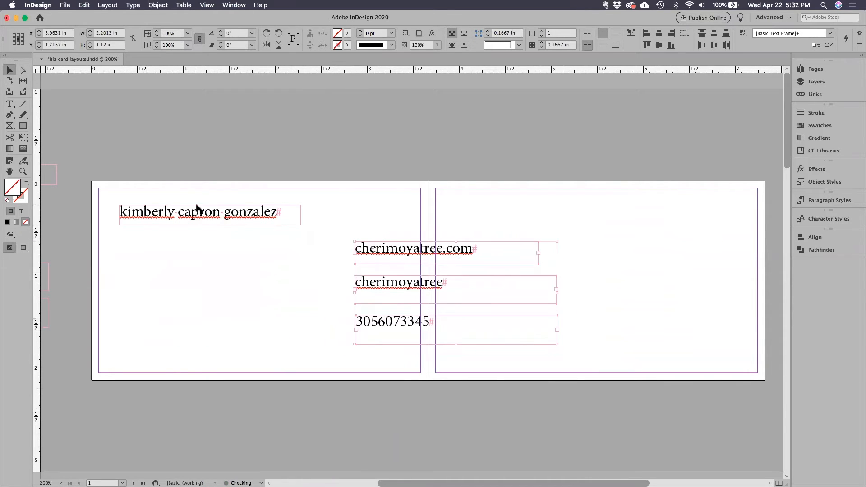
{"action": "left_click", "coordinate": [201, 222]}
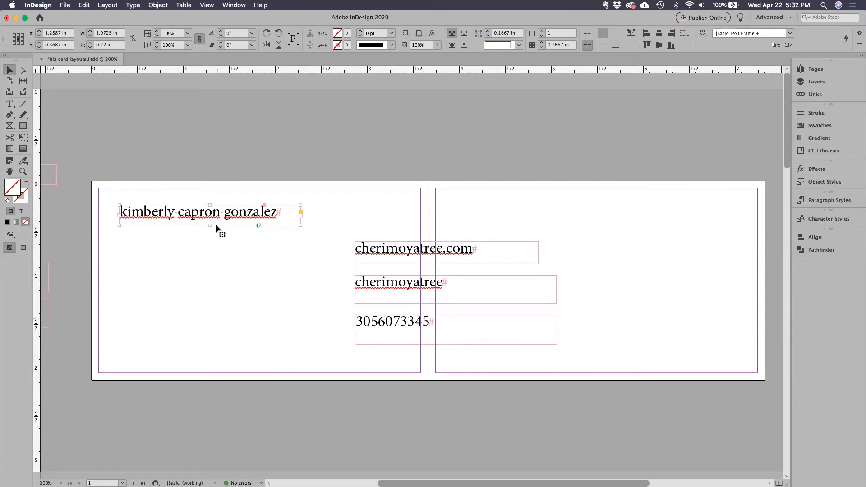
{"action": "left_click_drag", "start_coordinate": [194, 225], "coordinate": [191, 227]}
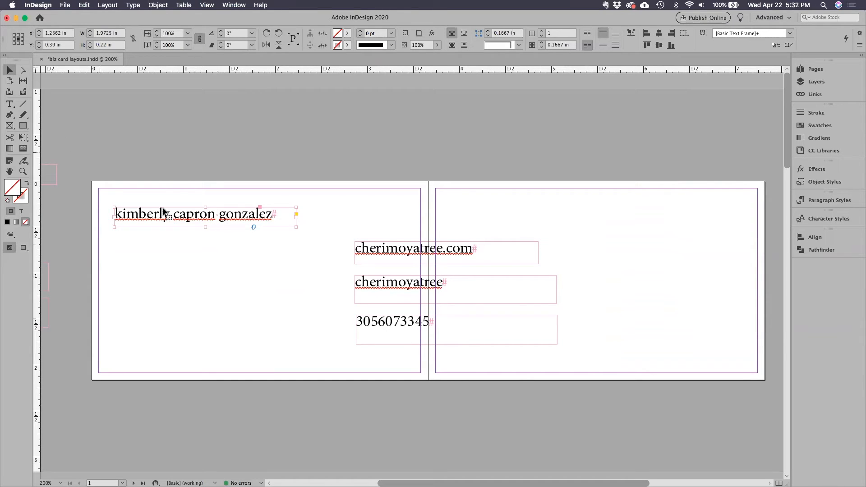
{"action": "left_click_drag", "start_coordinate": [225, 218], "coordinate": [263, 229]}
Set the font of all four text frames on the spread to Adobe Caslon Pro Italic.
{"action": "left_click_drag", "start_coordinate": [326, 270], "coordinate": [437, 355]}
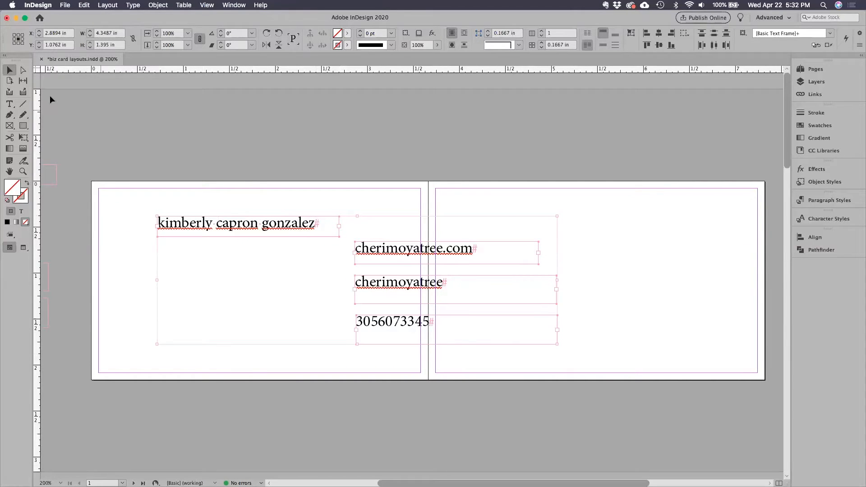
{"action": "left_click", "coordinate": [9, 104]}
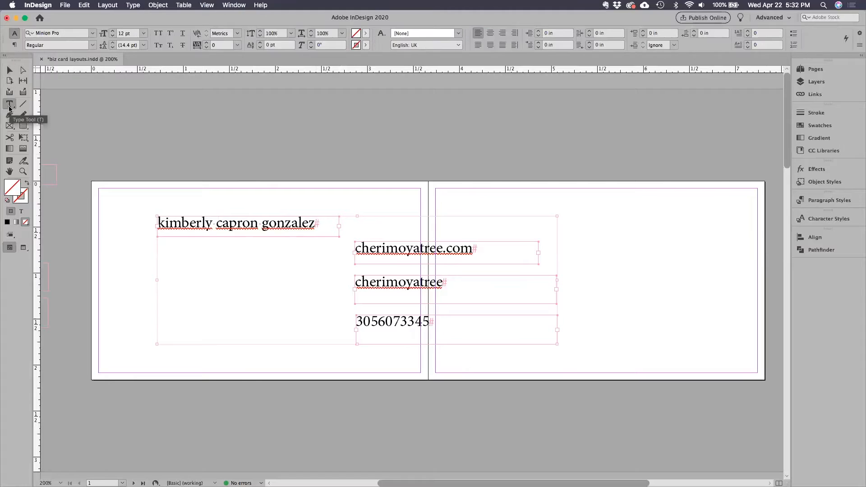
{"action": "left_click", "coordinate": [66, 34]}
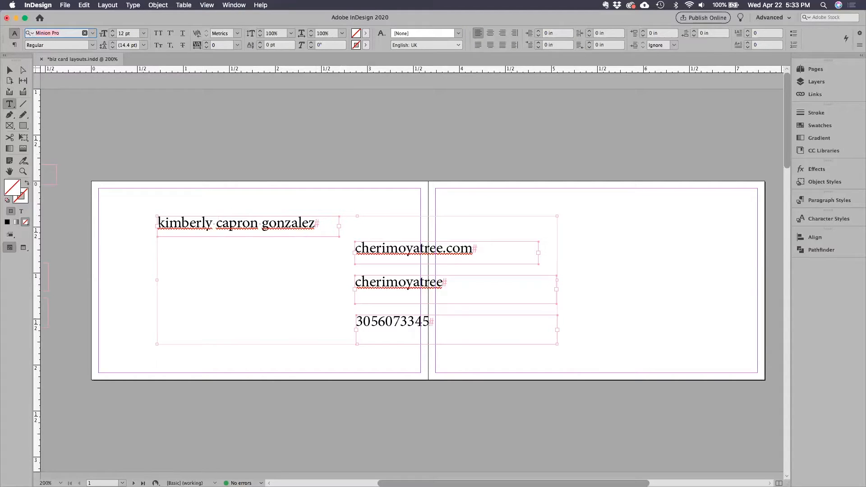
{"action": "type", "text": "cas"}
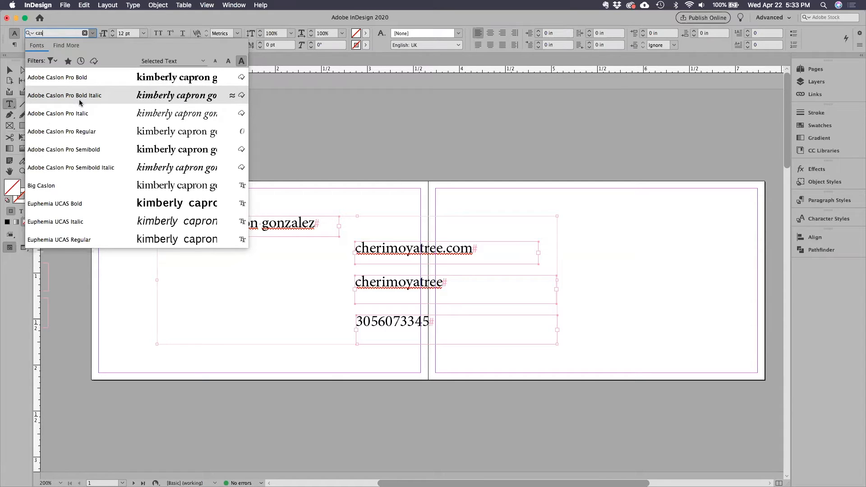
{"action": "left_click", "coordinate": [144, 114]}
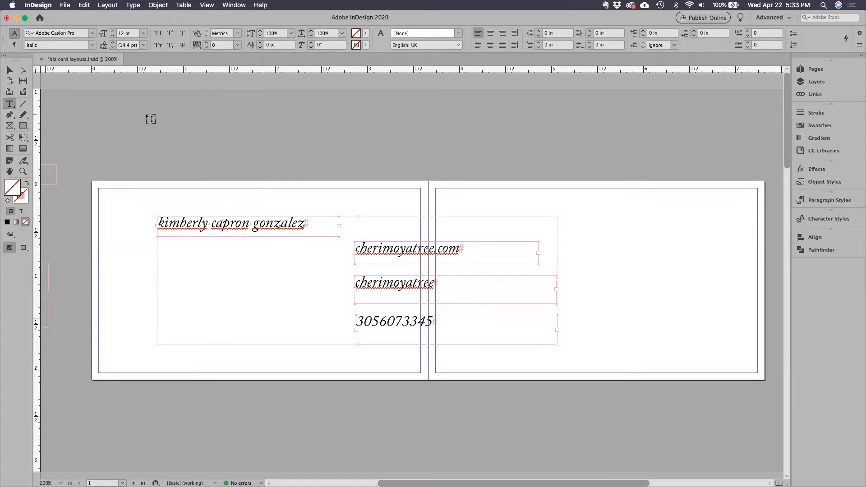
{"action": "left_click", "coordinate": [9, 70]}
{"action": "left_click", "coordinate": [125, 230]}
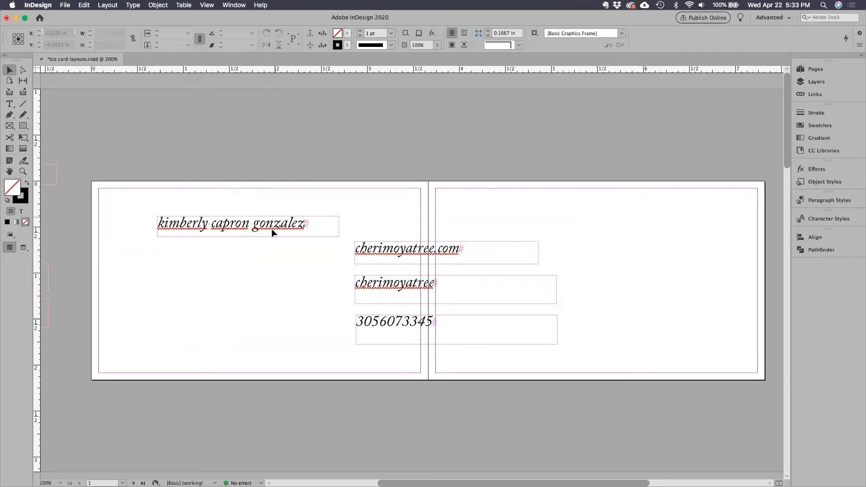
Move the name frame near page 1's upper-left margin corner and raise the web address frame to roughly the same height.
{"action": "left_click_drag", "start_coordinate": [258, 232], "coordinate": [242, 235]}
{"action": "left_click_drag", "start_coordinate": [352, 247], "coordinate": [395, 217]}
{"action": "left_click", "coordinate": [289, 279]}
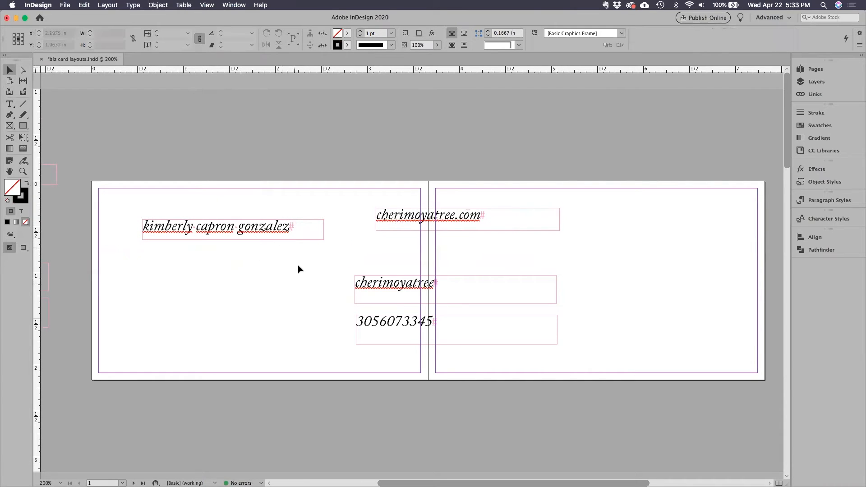
{"action": "left_click_drag", "start_coordinate": [253, 232], "coordinate": [238, 230]}
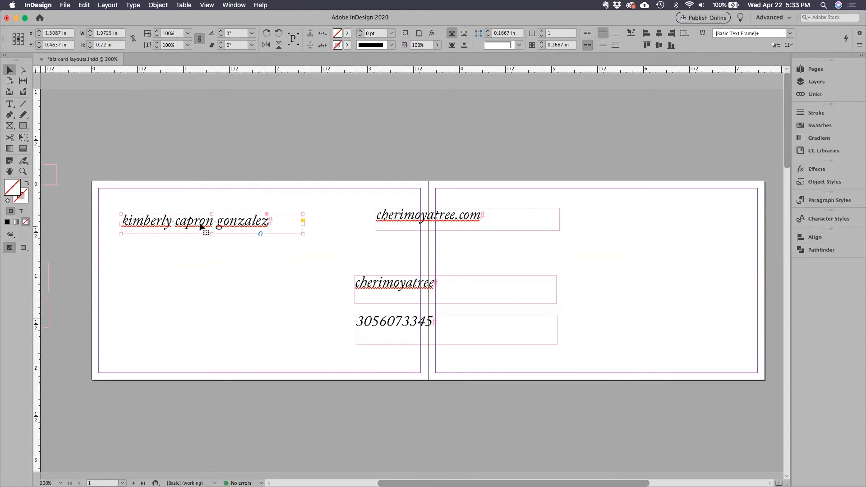
{"action": "left_click_drag", "start_coordinate": [150, 225], "coordinate": [140, 211]}
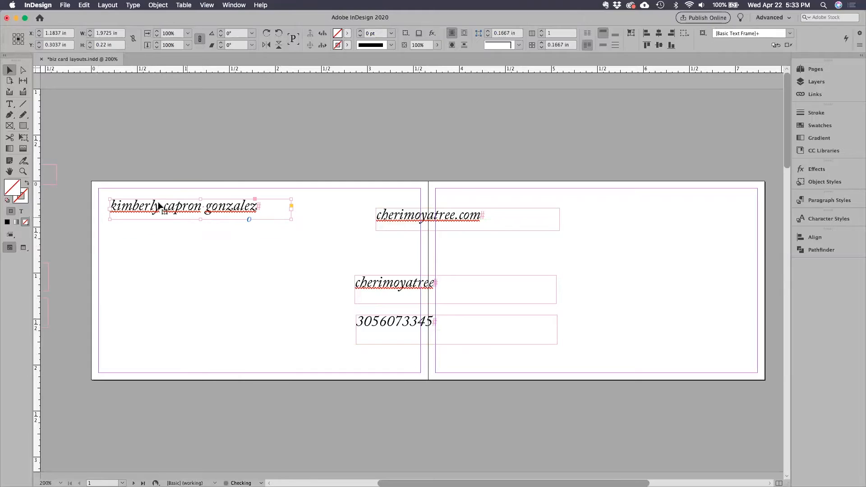
Move the middle name out of the full-name frame into its own new text frame just below.
{"action": "key", "text": "t"}
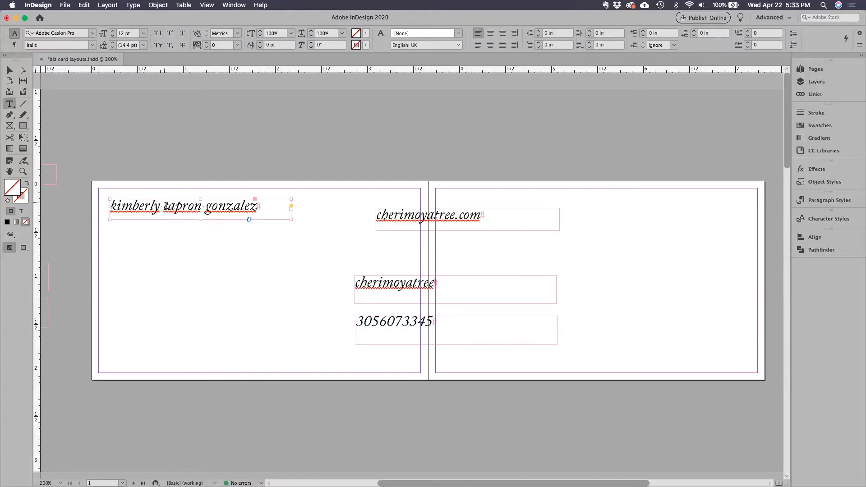
{"action": "left_click_drag", "start_coordinate": [164, 207], "coordinate": [202, 208]}
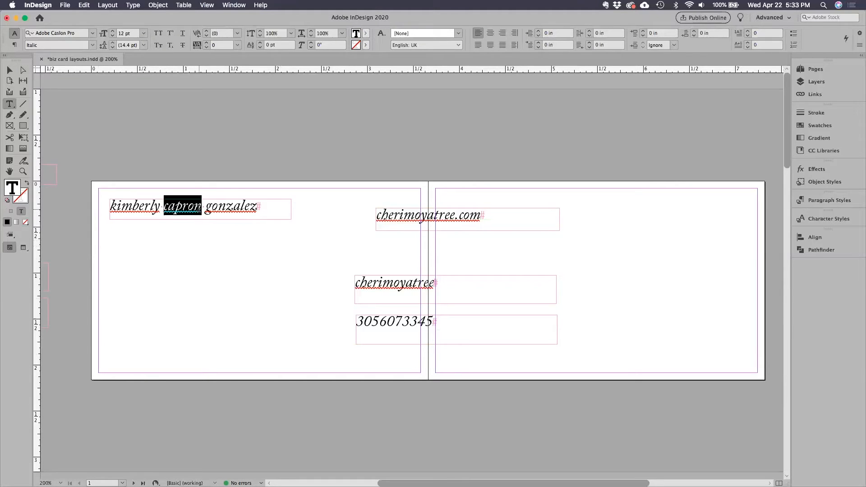
{"action": "right_click", "coordinate": [185, 209]}
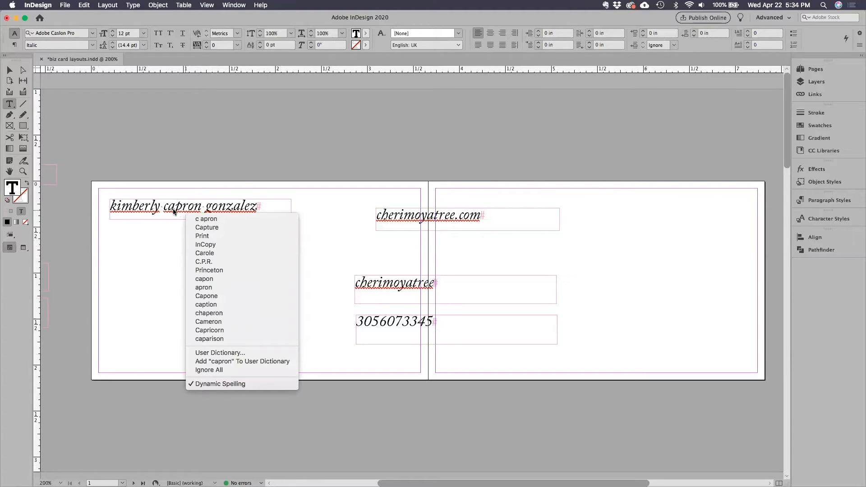
{"action": "left_click", "coordinate": [163, 207]}
{"action": "mouse_move", "coordinate": [167, 208]}
{"action": "left_mouse_down"}
{"action": "mouse_move", "coordinate": [201, 207]}
{"action": "mouse_move", "coordinate": [164, 207]}
{"action": "left_mouse_up"}
{"action": "key", "text": "super+c"}
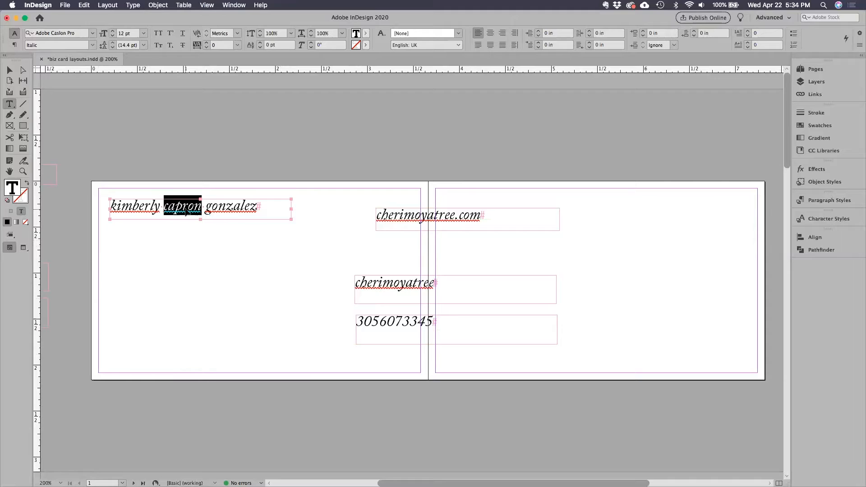
{"action": "key", "text": "BackSpace"}
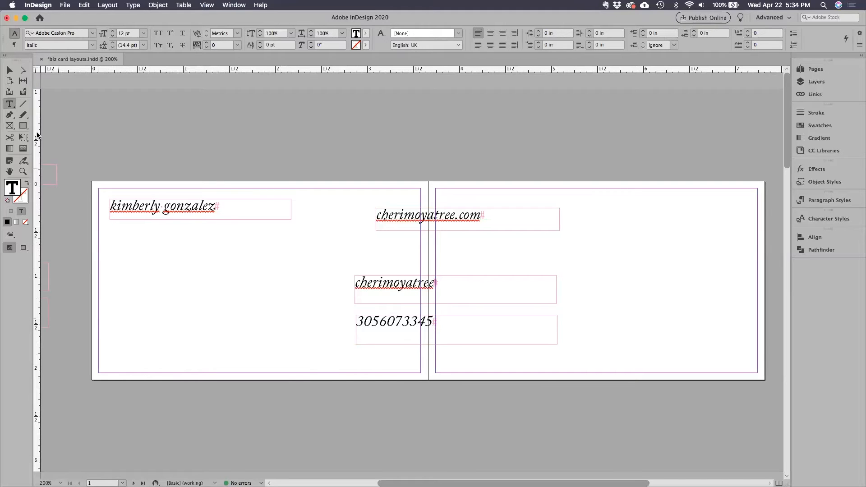
{"action": "left_click_drag", "start_coordinate": [110, 239], "coordinate": [259, 267]}
{"action": "key", "text": "super+v"}
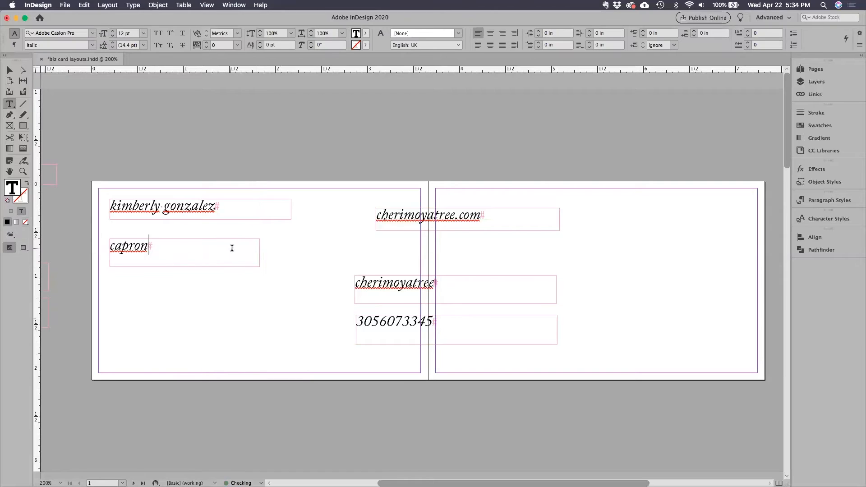
Cut the last name from the original name frame and paste it into a third text frame under the middle name.
{"action": "left_click_drag", "start_coordinate": [164, 205], "coordinate": [213, 207]}
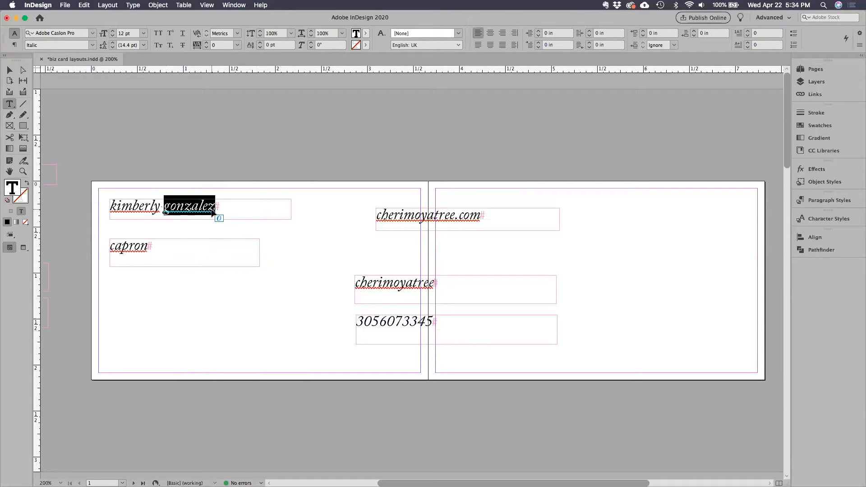
{"action": "key", "text": "super+x"}
{"action": "left_click_drag", "start_coordinate": [113, 280], "coordinate": [263, 303]}
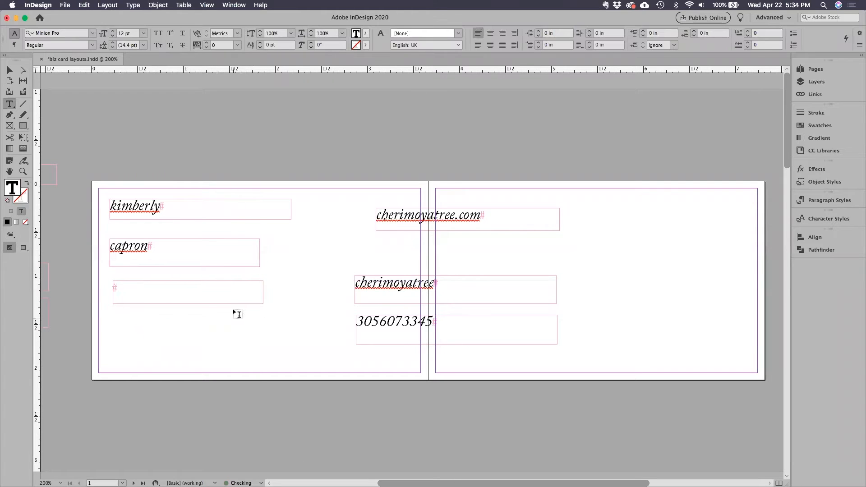
{"action": "key", "text": "super+v"}
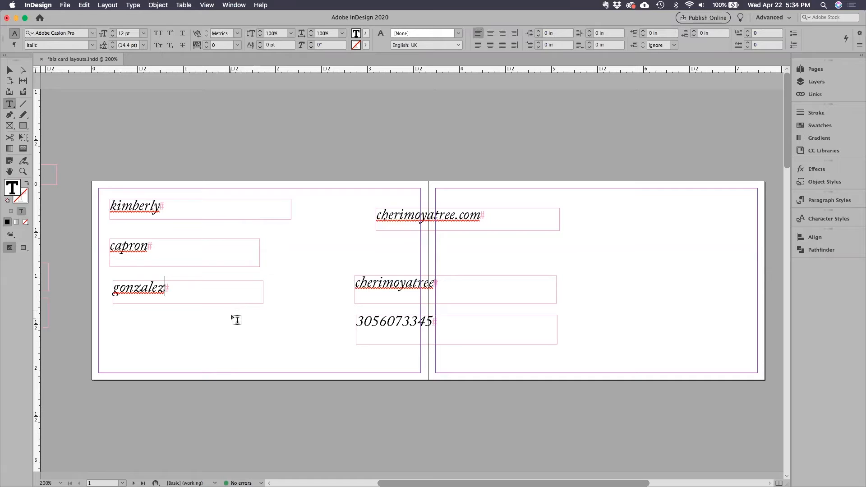
Shrink the first, middle and last name frames around their text to about 0.73 by 0.22 in each.
{"action": "left_click", "coordinate": [10, 70]}
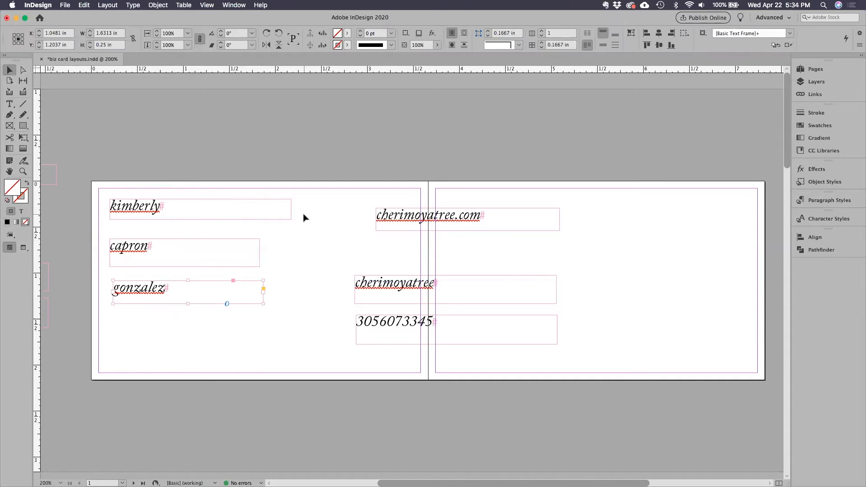
{"action": "left_click", "coordinate": [287, 218]}
{"action": "left_click_drag", "start_coordinate": [291, 219], "coordinate": [178, 219]}
{"action": "left_click", "coordinate": [240, 261]}
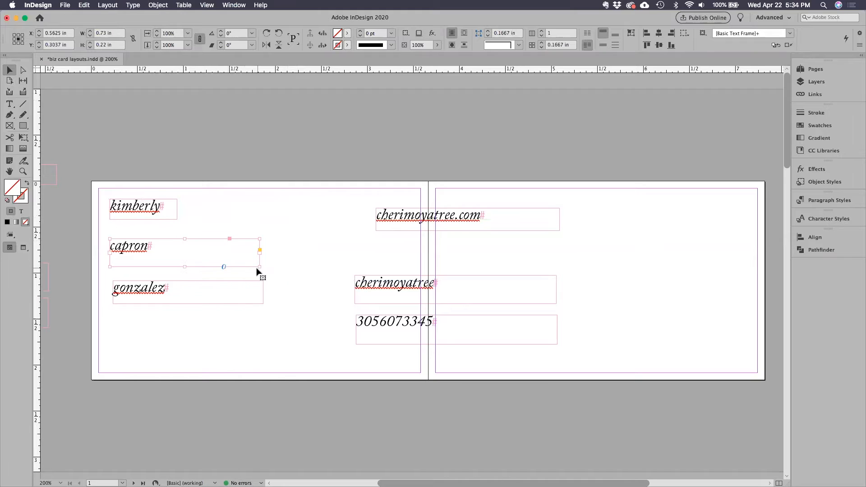
{"action": "left_click_drag", "start_coordinate": [260, 266], "coordinate": [177, 259]}
{"action": "left_click", "coordinate": [263, 304]}
{"action": "left_click_drag", "start_coordinate": [263, 303], "coordinate": [180, 300]}
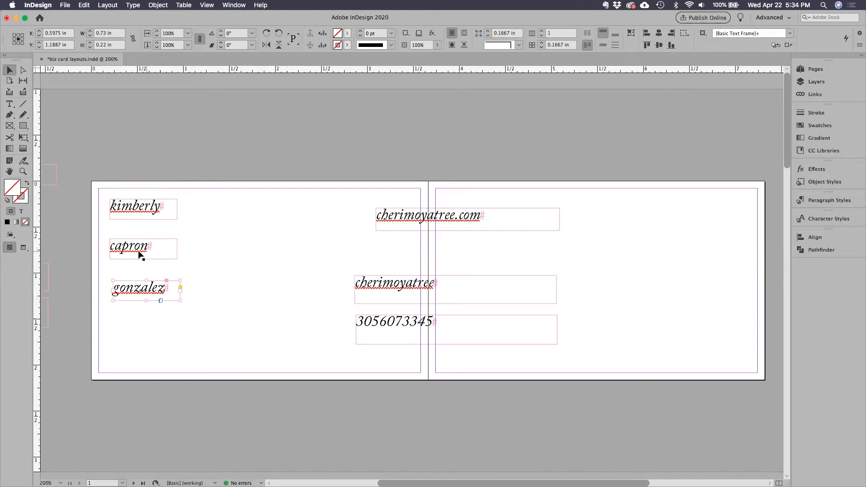
Move the middle and last name frames up into an evenly spaced stack aligned with the first name's left edge.
{"action": "left_click_drag", "start_coordinate": [128, 247], "coordinate": [127, 272]}
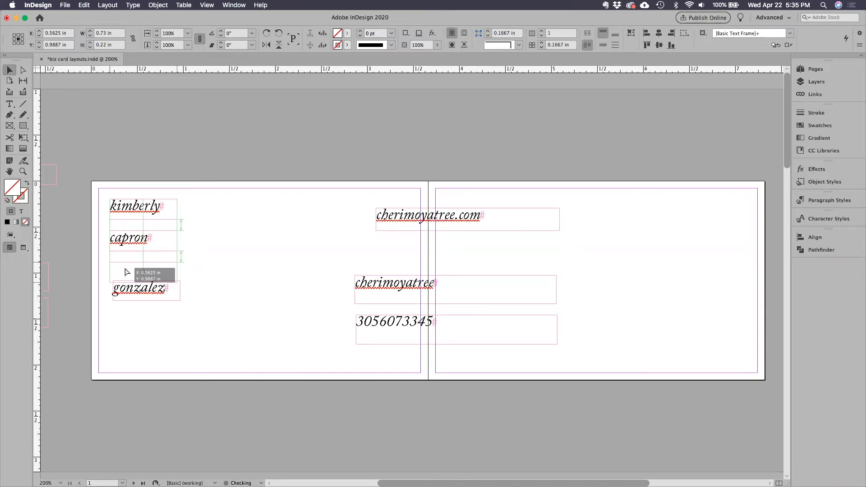
{"action": "left_click_drag", "start_coordinate": [125, 270], "coordinate": [125, 271]}
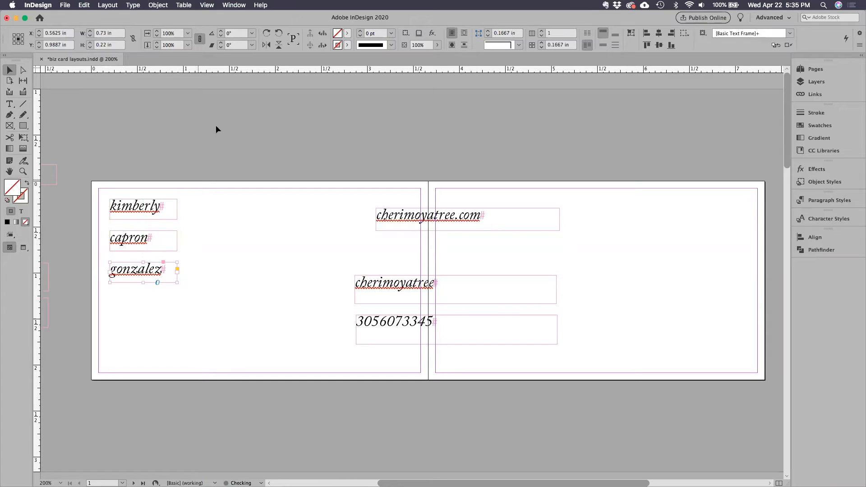
Check the Smart Guides setting among the grids and guides options, and clear the selection.
{"action": "left_click", "coordinate": [203, 6]}
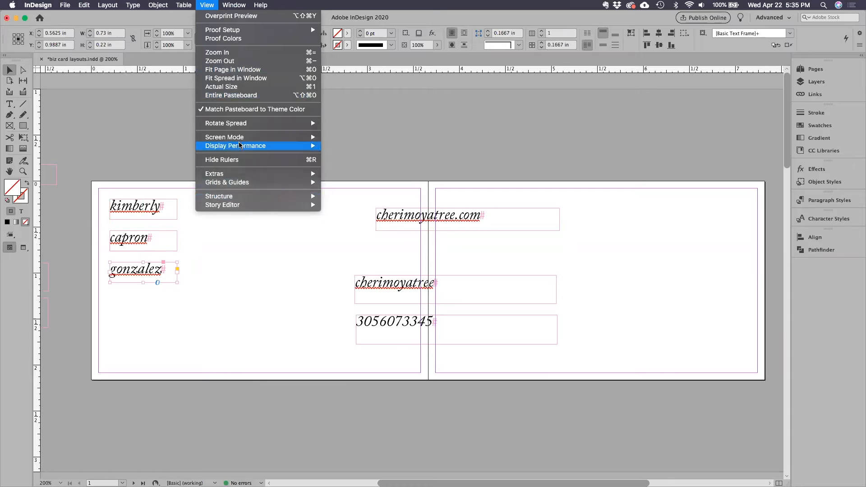
{"action": "mouse_move", "coordinate": [247, 187]}
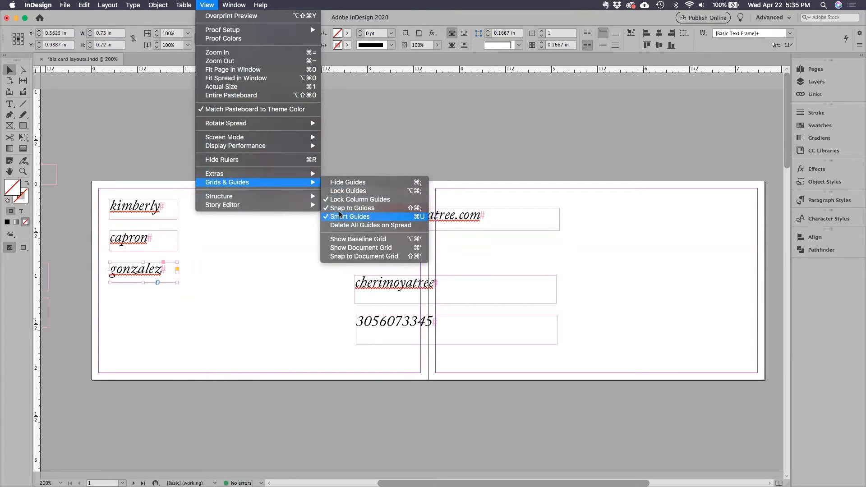
{"action": "left_click", "coordinate": [211, 7]}
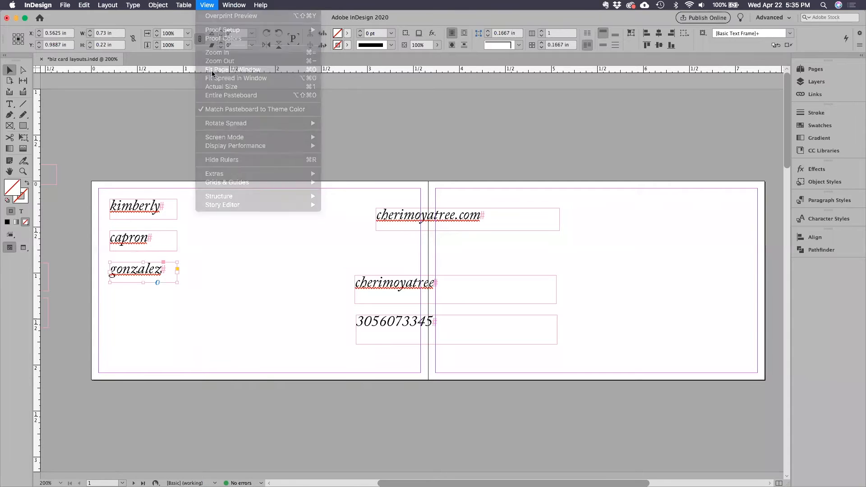
{"action": "left_click", "coordinate": [211, 240]}
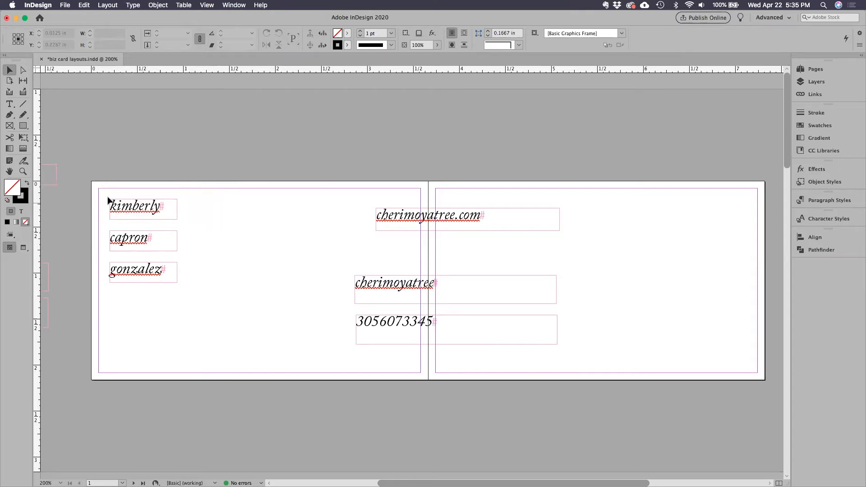
Scale the three name frames together with their text to about 1.46 in wide each, and preview the spread.
{"action": "left_click_drag", "start_coordinate": [104, 195], "coordinate": [174, 300]}
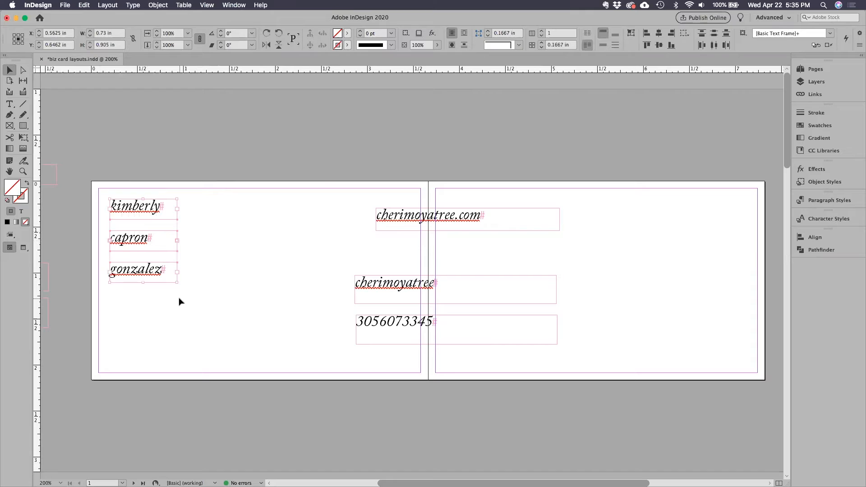
{"action": "left_click_drag", "start_coordinate": [177, 282], "coordinate": [243, 317]}
{"action": "left_click", "coordinate": [298, 305]}
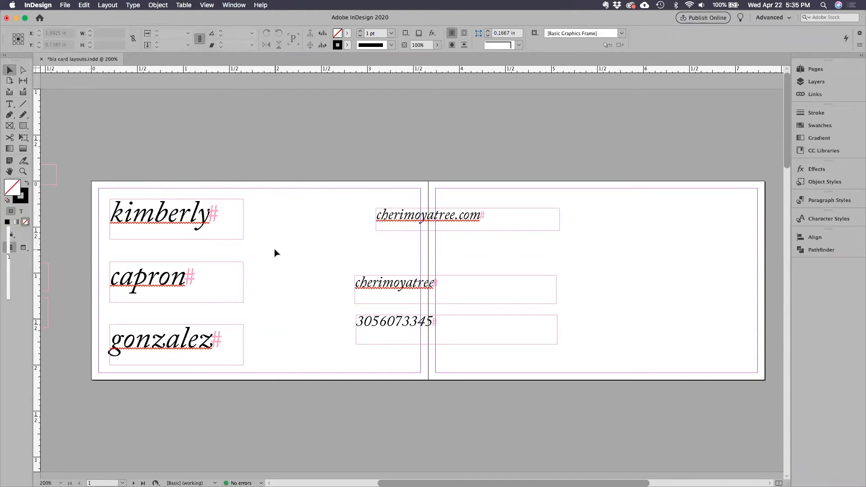
{"action": "key", "text": "w"}
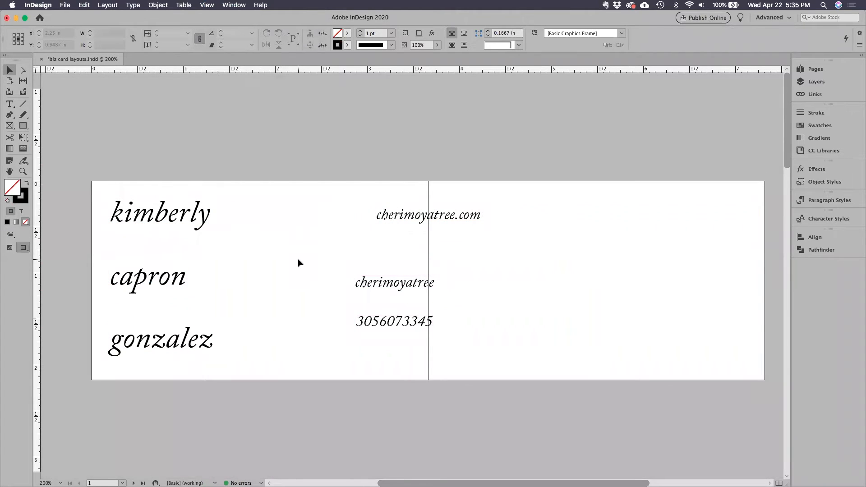
{"action": "key", "text": "w"}
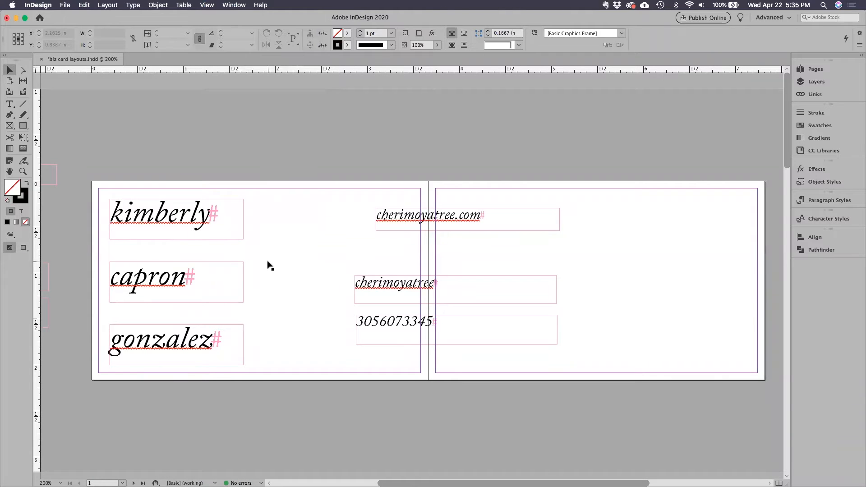
Move the middle and last name frames up so the three name frames stack edge to edge, and preview the result.
{"action": "left_click_drag", "start_coordinate": [162, 281], "coordinate": [162, 256]}
{"action": "left_click", "coordinate": [178, 338]}
{"action": "left_click_drag", "start_coordinate": [174, 348], "coordinate": [175, 294]}
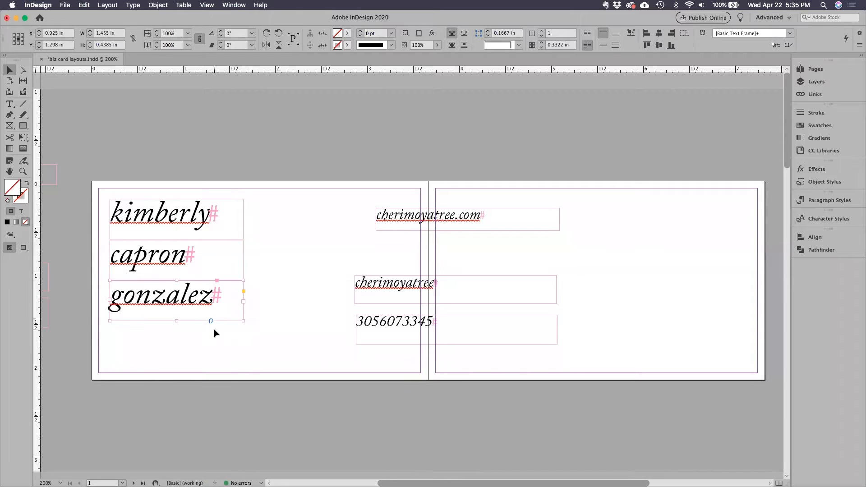
{"action": "key", "text": "w"}
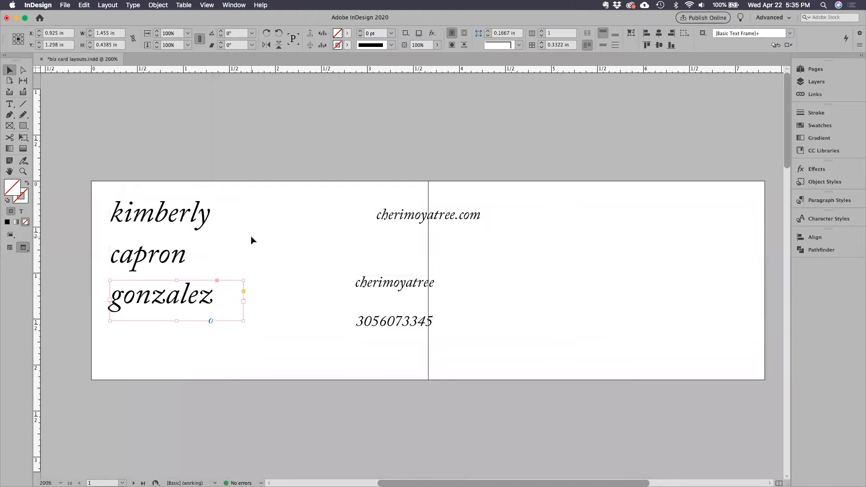
{"action": "left_click", "coordinate": [174, 270]}
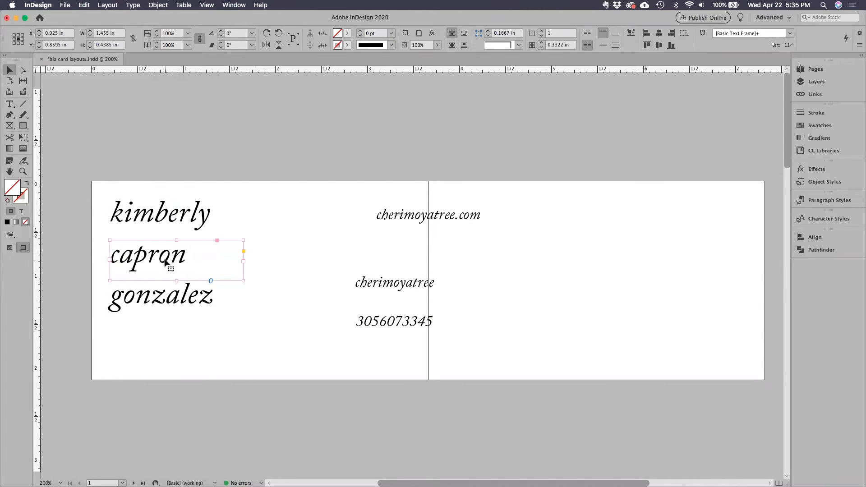
{"action": "key", "text": "w"}
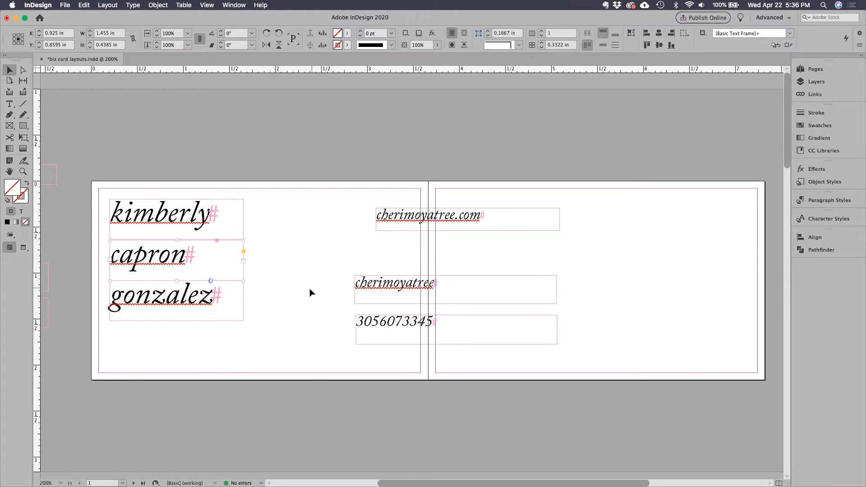
In preview mode, tighten the name lines into an overlapping stack with the middle name slightly right and the last name slightly left.
{"action": "key", "text": "w"}
{"action": "left_click", "coordinate": [284, 286]}
{"action": "left_click_drag", "start_coordinate": [150, 260], "coordinate": [154, 244]}
{"action": "left_click_drag", "start_coordinate": [154, 297], "coordinate": [153, 274]}
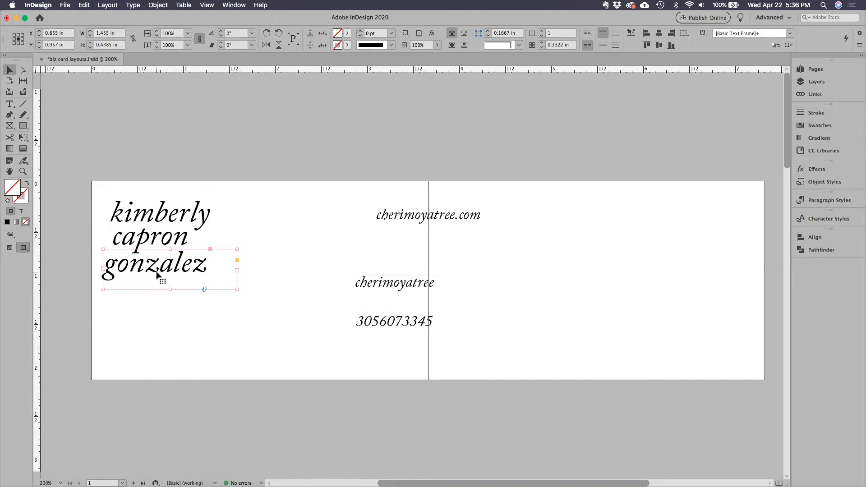
{"action": "left_click", "coordinate": [164, 246]}
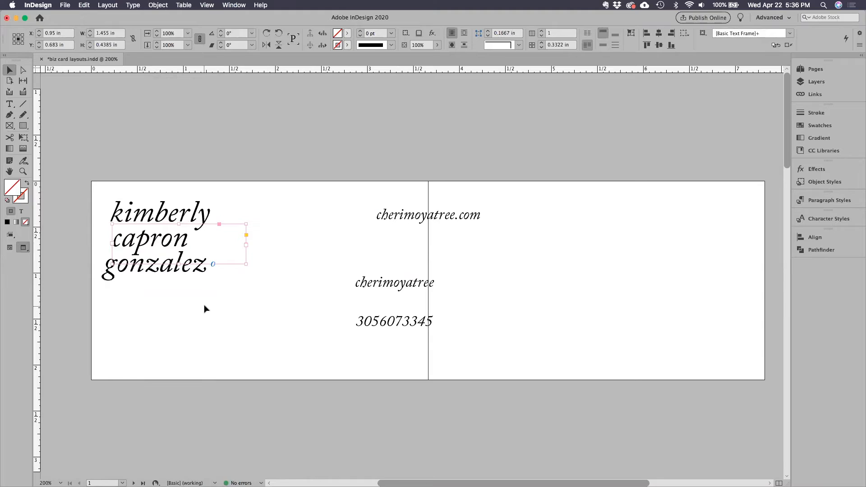
{"action": "left_click", "coordinate": [234, 316]}
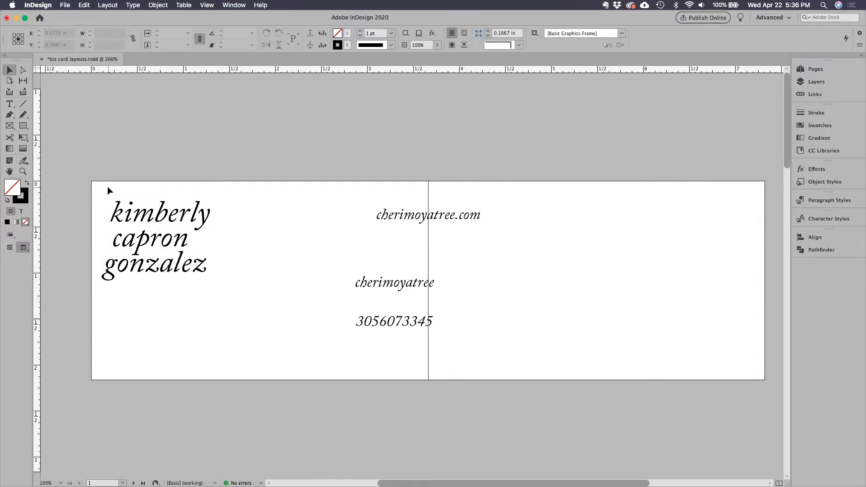
{"action": "key", "text": "w"}
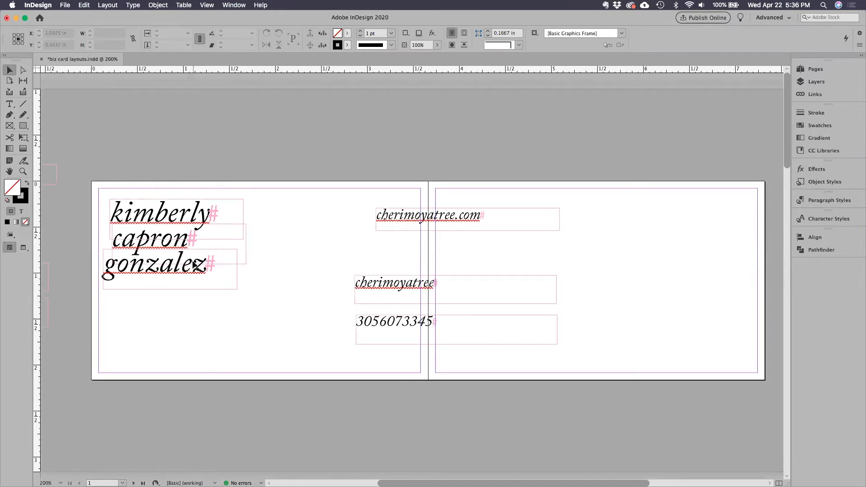
Select the three name frames together and look over the Align options and where further options can be found.
{"action": "left_click_drag", "start_coordinate": [92, 185], "coordinate": [264, 299]}
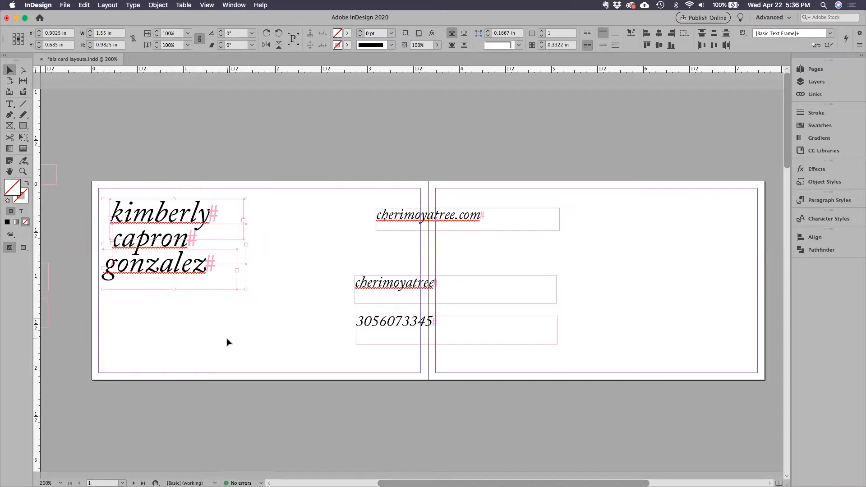
{"action": "left_click", "coordinate": [808, 238]}
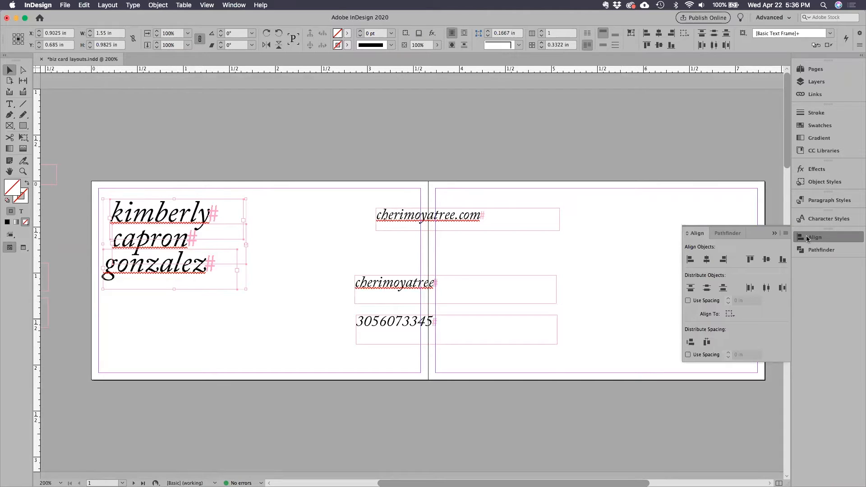
{"action": "left_click", "coordinate": [816, 238]}
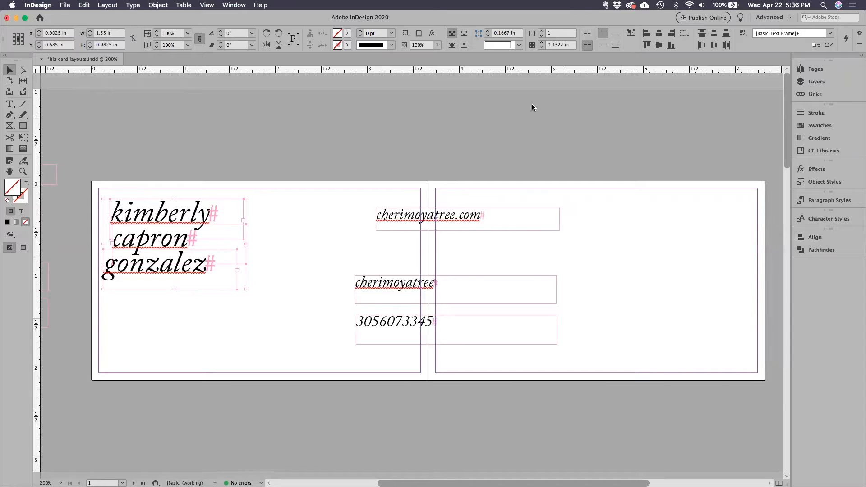
{"action": "left_click", "coordinate": [233, 6]}
{"action": "mouse_move", "coordinate": [261, 211]}
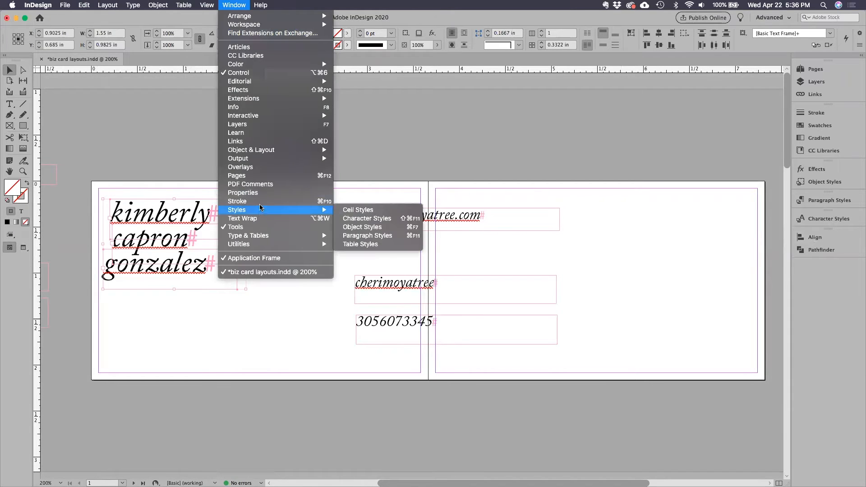
{"action": "mouse_move", "coordinate": [274, 154]}
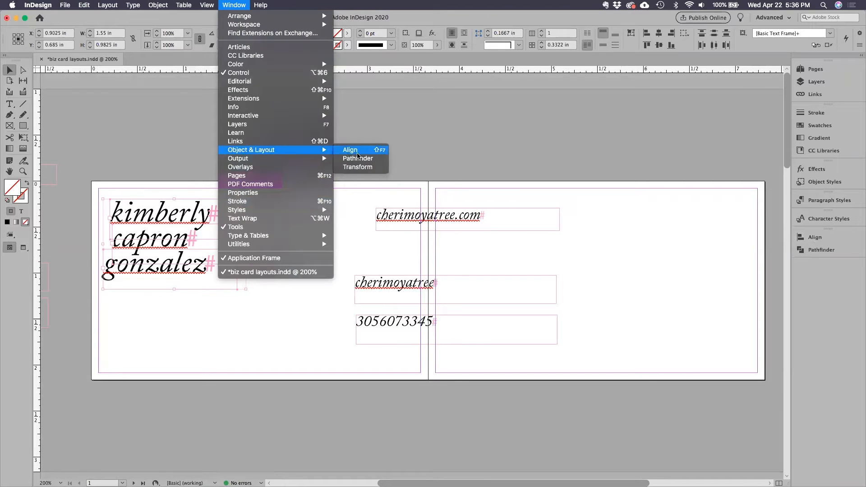
{"action": "left_click", "coordinate": [238, 5]}
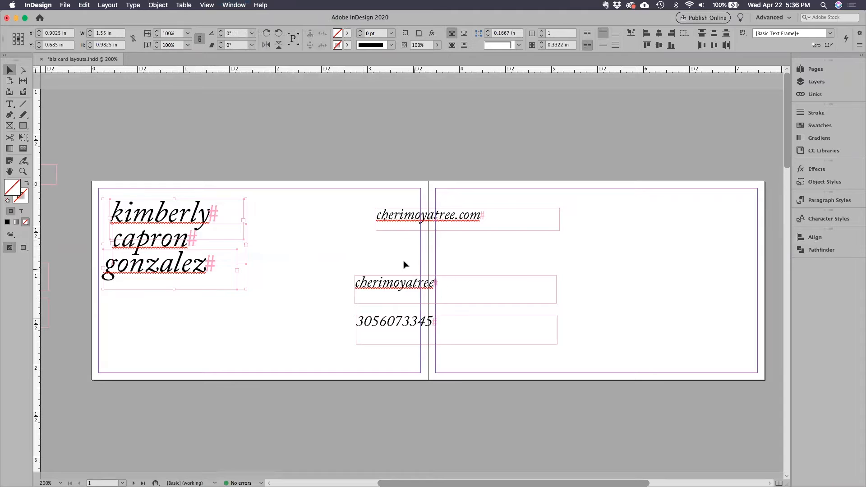
Keep the alignment reference on Align to Selection, clear the selection, and preview the spread.
{"action": "left_click", "coordinate": [806, 240]}
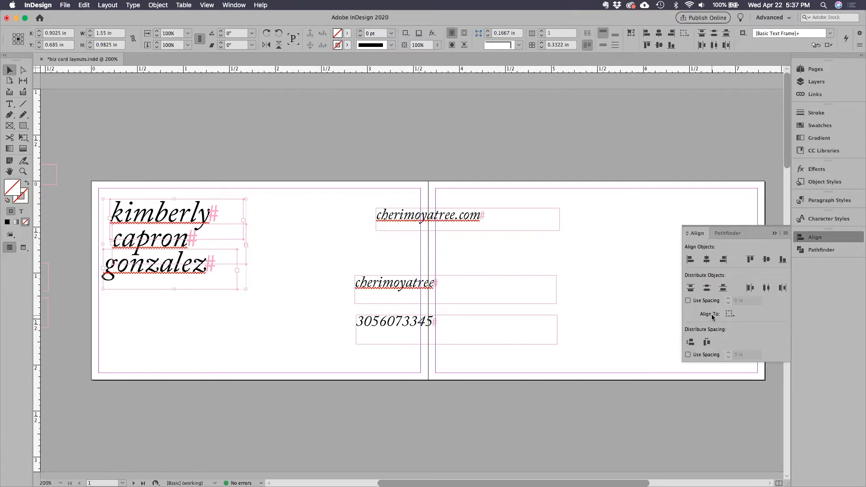
{"action": "left_click", "coordinate": [730, 315]}
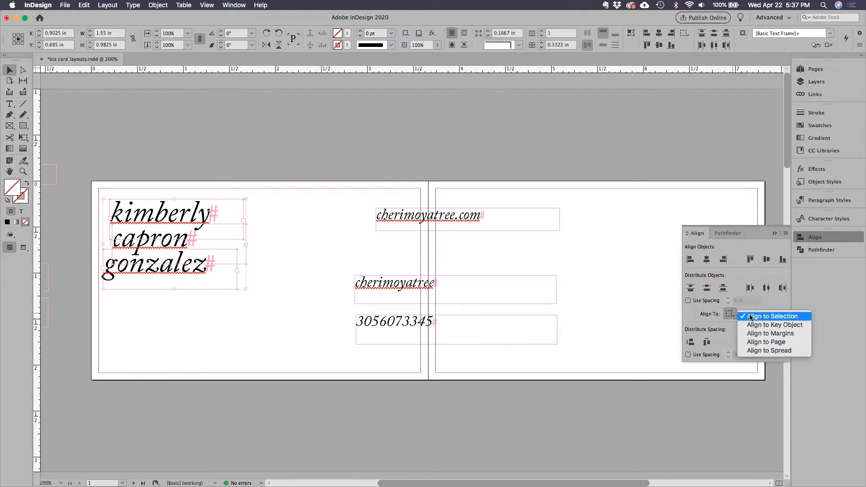
{"action": "left_click", "coordinate": [751, 318]}
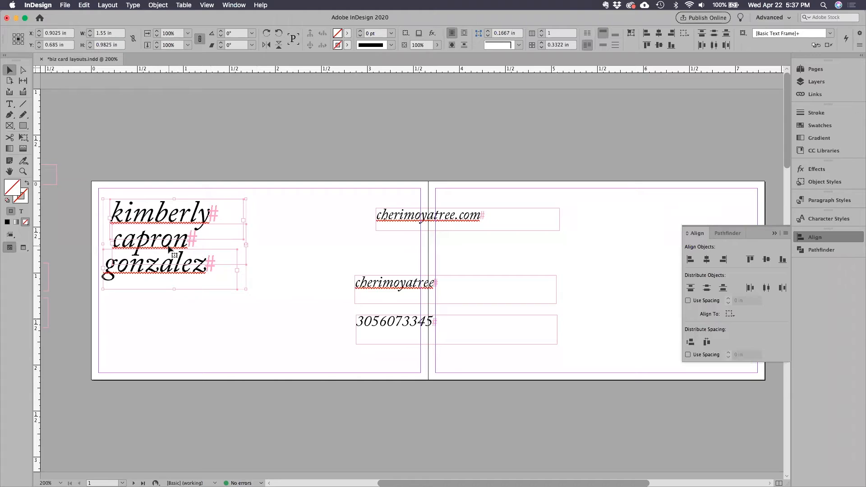
{"action": "left_click", "coordinate": [272, 260]}
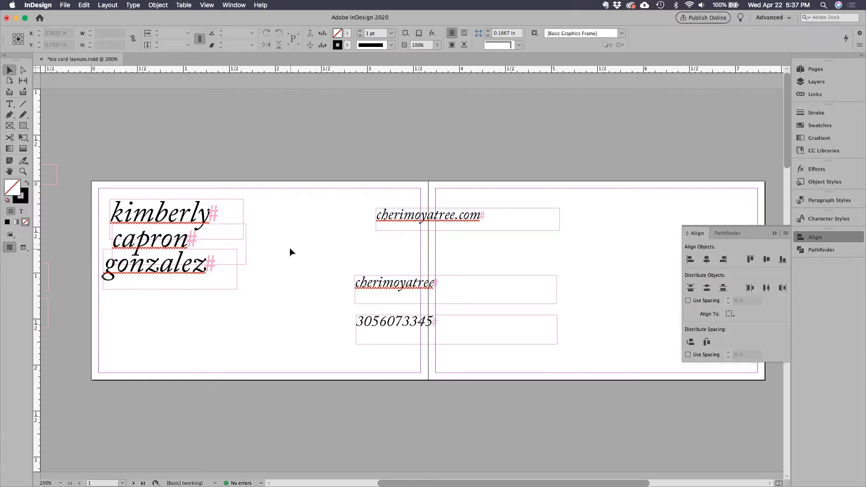
{"action": "key", "text": "w"}
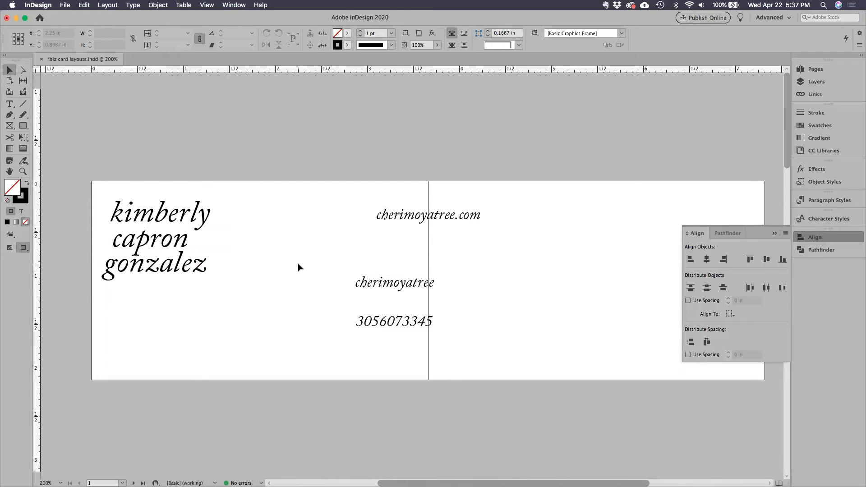
{"action": "key", "text": "w"}
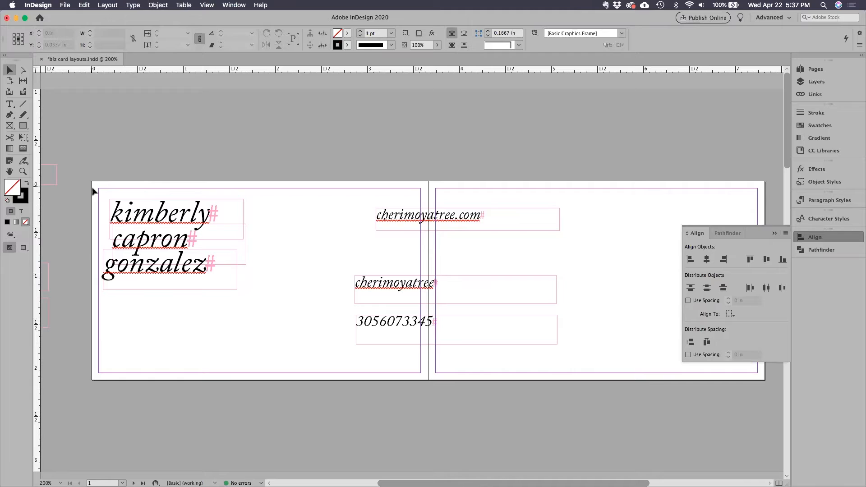
Shift the three name frames together slightly right and down to about X 1.05 in, Y 0.74 in, preview, and close the Align options.
{"action": "left_click_drag", "start_coordinate": [93, 185], "coordinate": [251, 309]}
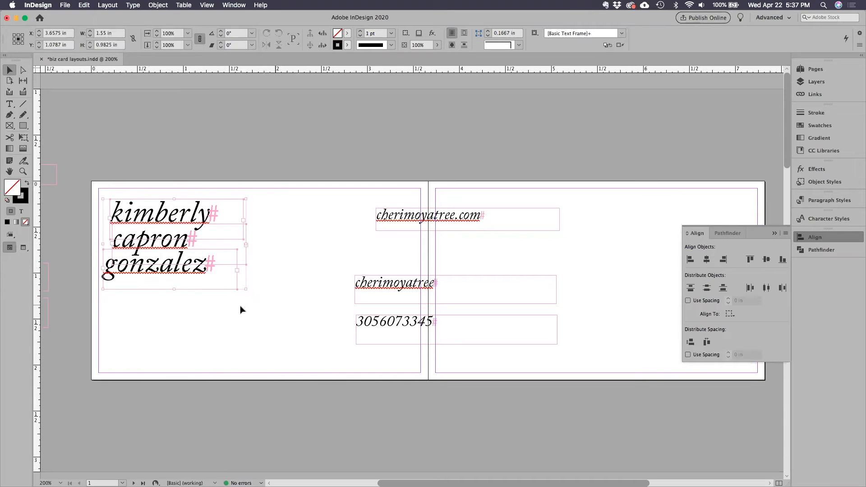
{"action": "left_click_drag", "start_coordinate": [183, 277], "coordinate": [197, 281]}
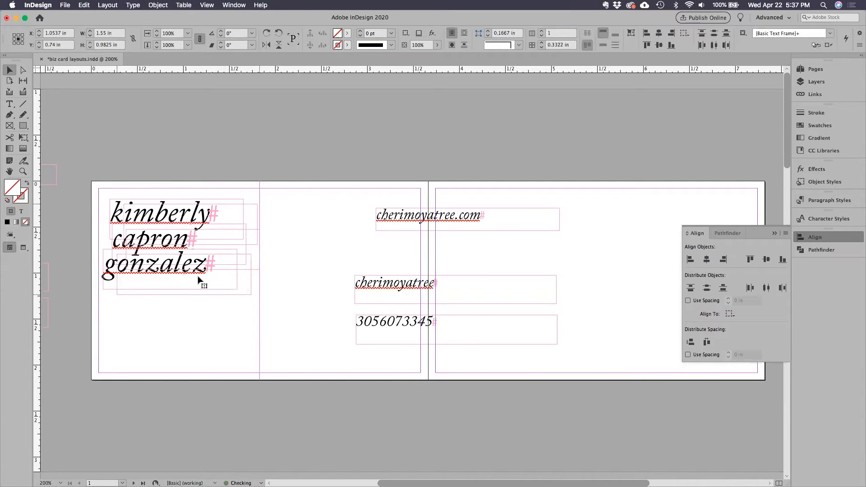
{"action": "left_click", "coordinate": [226, 318]}
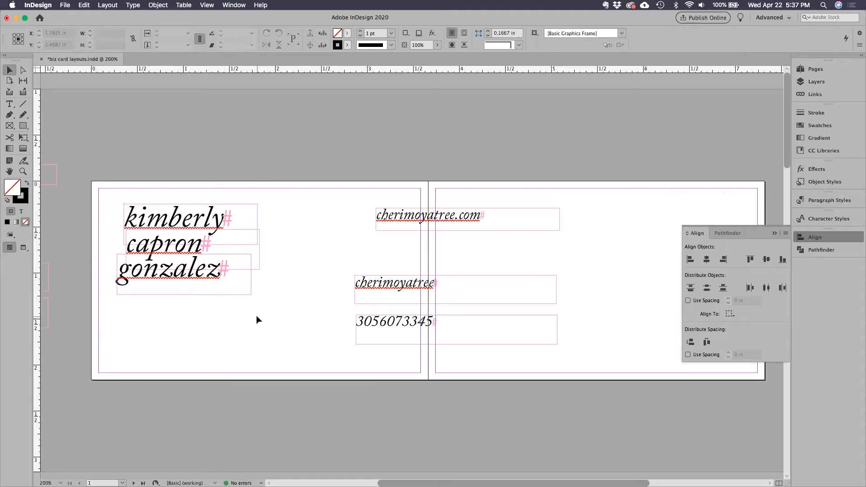
{"action": "key", "text": "w"}
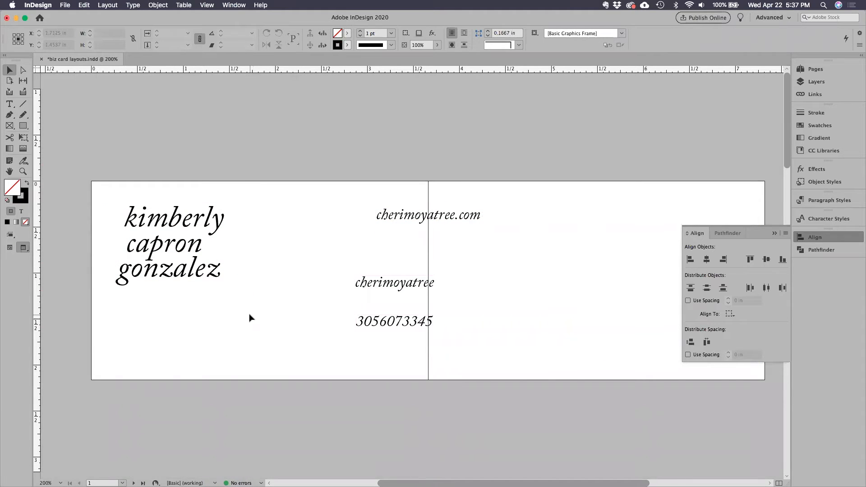
{"action": "key", "text": "w"}
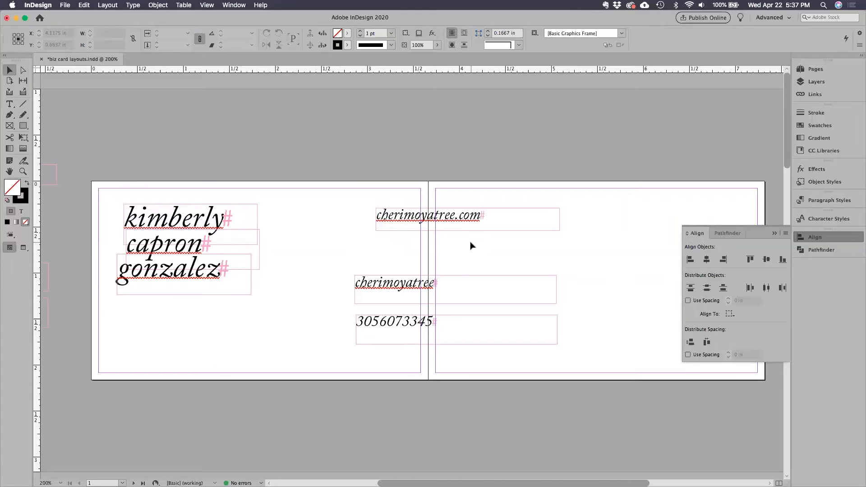
{"action": "left_click", "coordinate": [774, 234]}
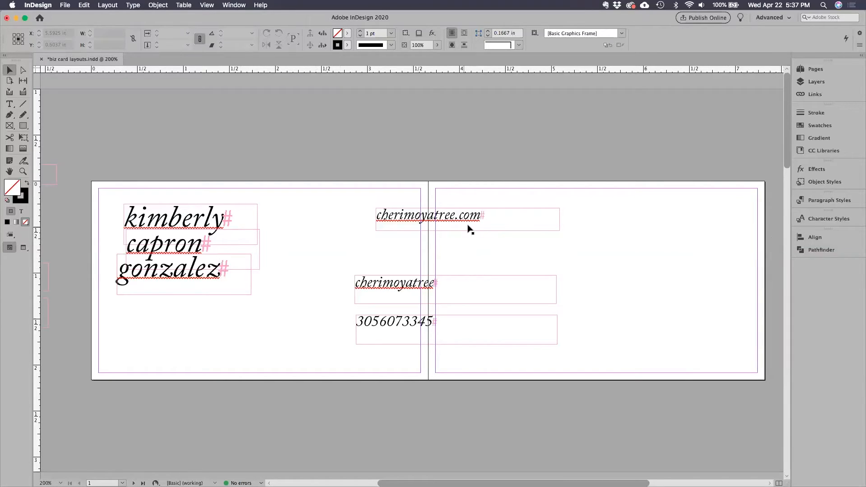
Move the web address frame down to just above the social handle frame, at about X 3.81 in, Y 0.84 in.
{"action": "left_click", "coordinate": [411, 219]}
{"action": "left_click_drag", "start_coordinate": [411, 218], "coordinate": [390, 260]}
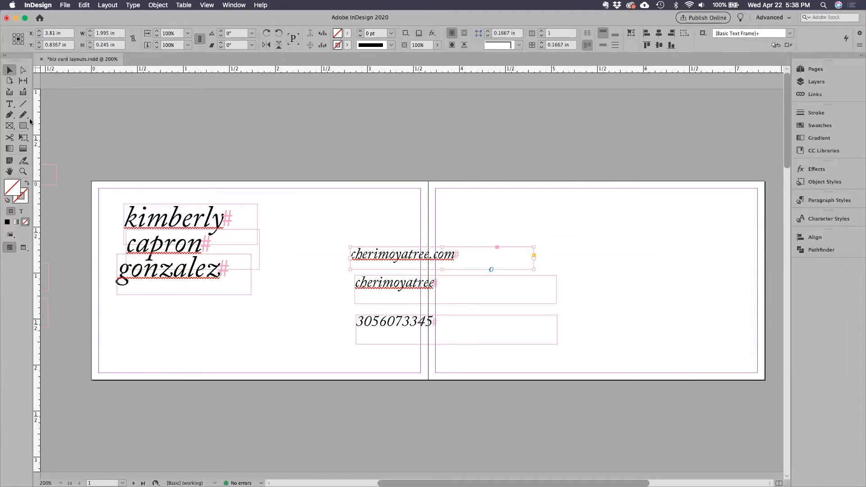
{"action": "left_click", "coordinate": [10, 104]}
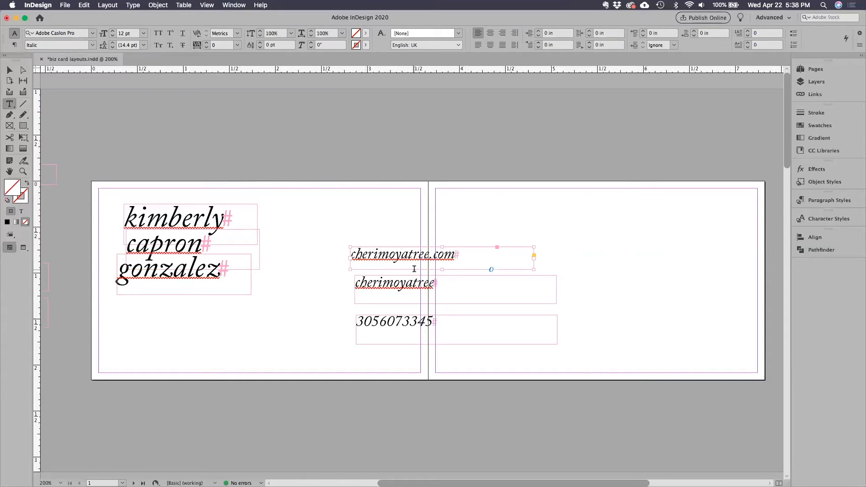
{"action": "key", "text": "Escape"}
Set the web address, handle and phone number text to Adobe Caslon Pro Regular at 10 pt, and clear the selection.
{"action": "left_click_drag", "start_coordinate": [339, 231], "coordinate": [406, 351]}
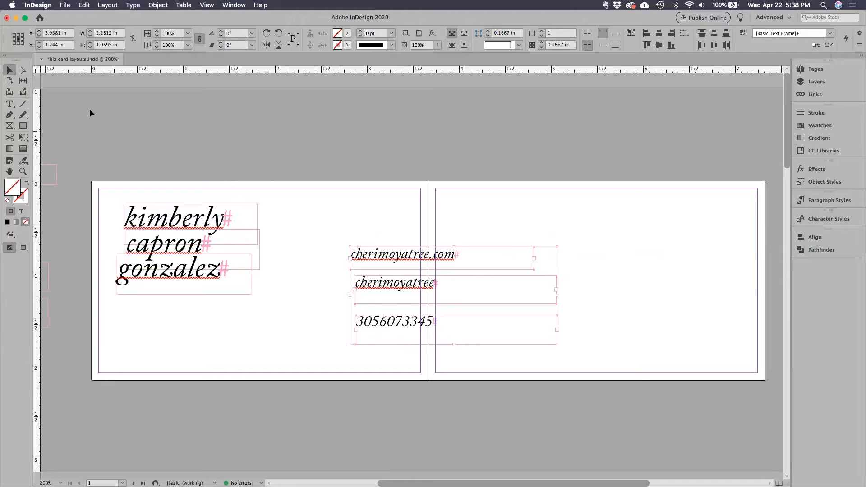
{"action": "left_click", "coordinate": [16, 103]}
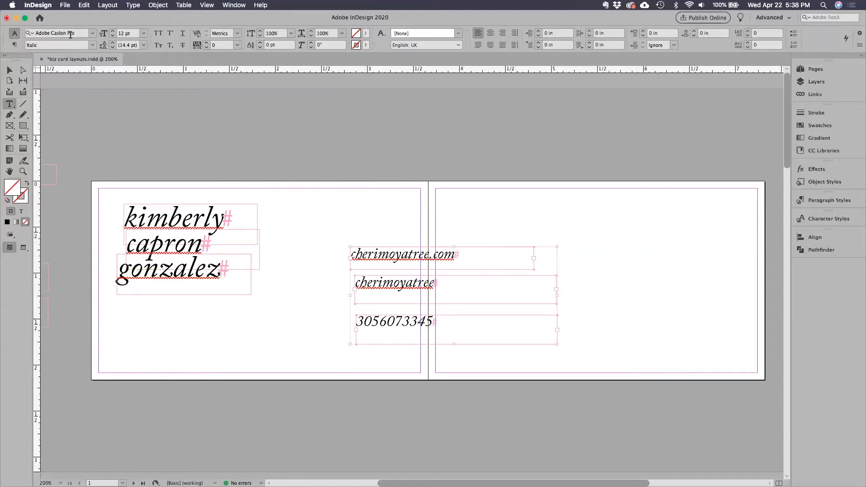
{"action": "left_click", "coordinate": [113, 36]}
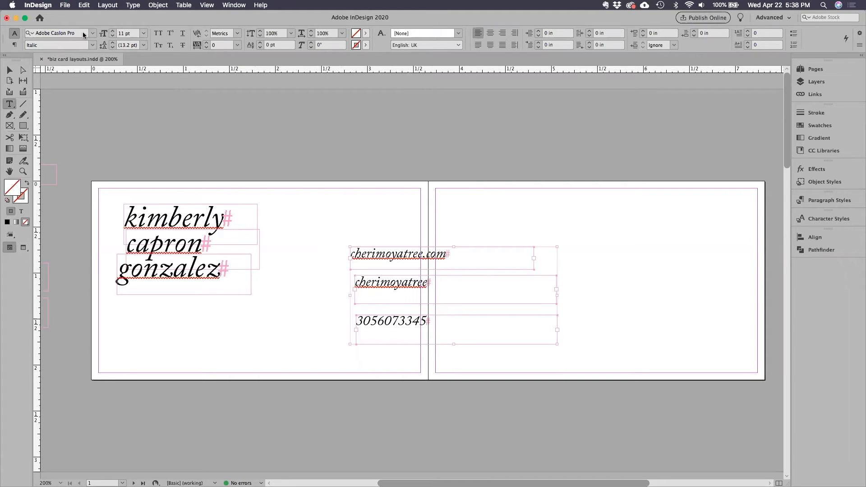
{"action": "left_click", "coordinate": [93, 46]}
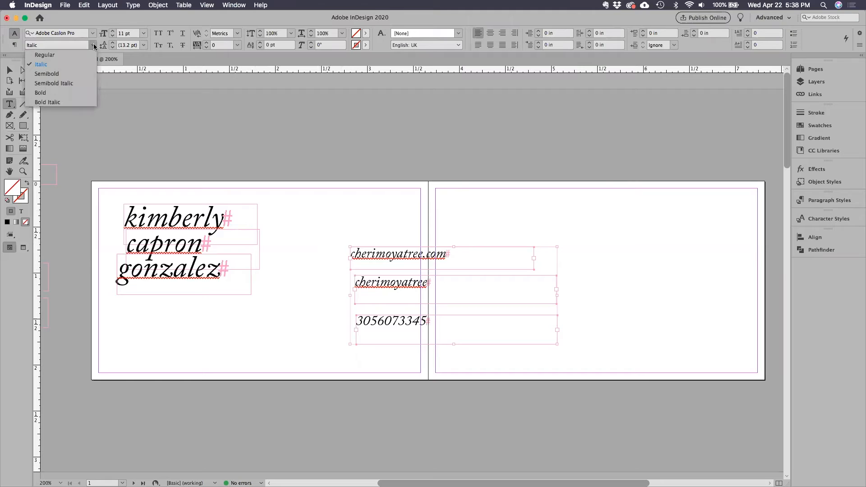
{"action": "left_click", "coordinate": [88, 53]}
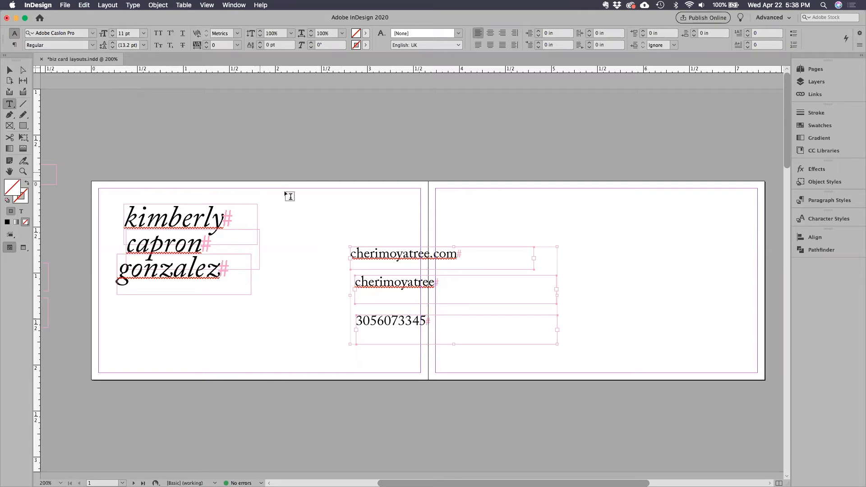
{"action": "left_click", "coordinate": [113, 37]}
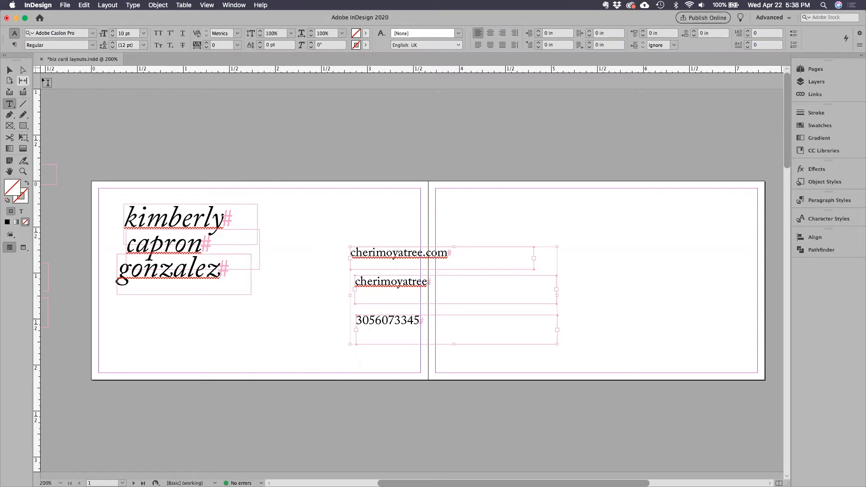
{"action": "left_click", "coordinate": [10, 70]}
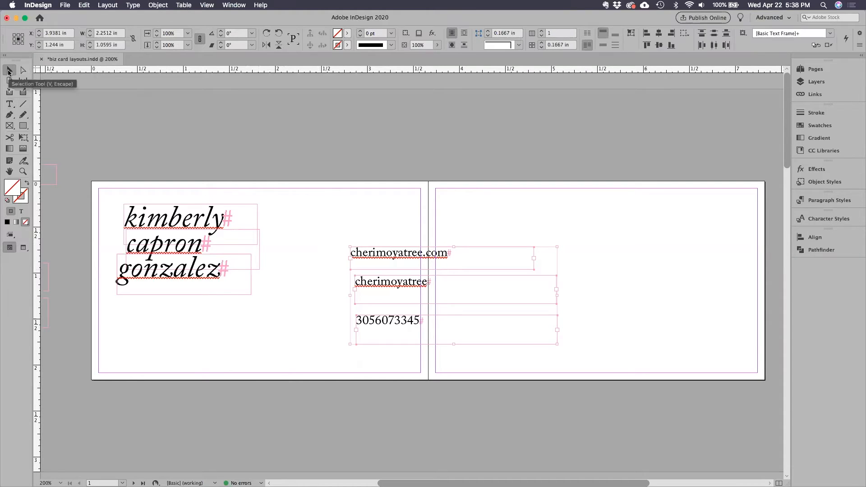
{"action": "left_click", "coordinate": [391, 228]}
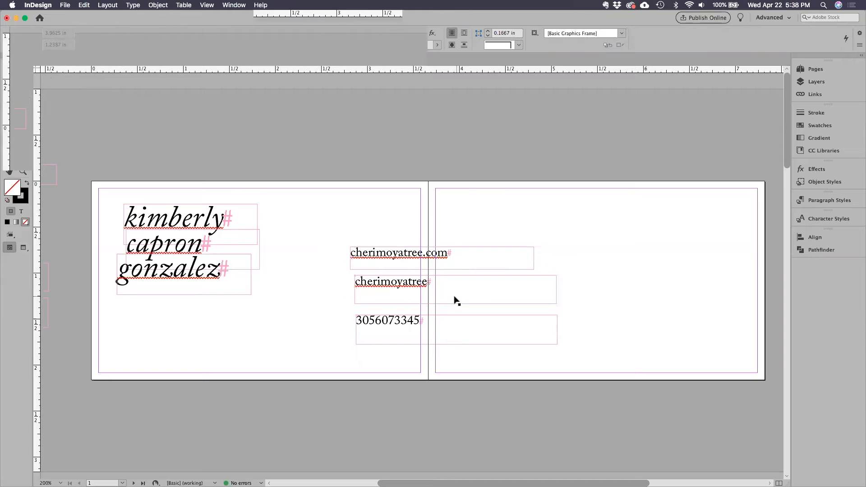
Shrink the phone, handle and web address frames closer to their text, with the handle about 1.14 in and the web address about 1.26 in wide.
{"action": "left_click", "coordinate": [460, 314]}
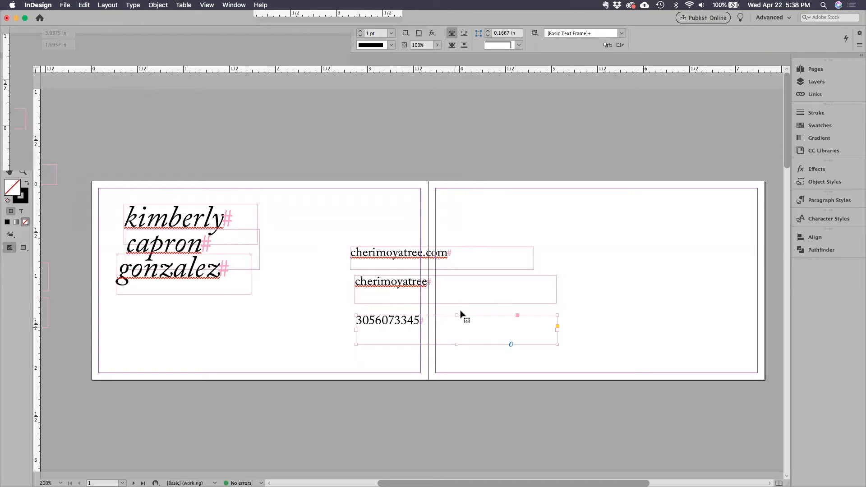
{"action": "left_click_drag", "start_coordinate": [557, 346], "coordinate": [449, 338]}
{"action": "left_click", "coordinate": [551, 296]}
{"action": "left_click_drag", "start_coordinate": [555, 305], "coordinate": [459, 298]}
{"action": "left_click", "coordinate": [533, 270]}
{"action": "left_click_drag", "start_coordinate": [534, 270], "coordinate": [465, 270]}
Stack the web address, handle and phone frames, left-aligned and evenly spaced, in the lower right of page 1.
{"action": "left_click_drag", "start_coordinate": [384, 316], "coordinate": [458, 334]}
{"action": "left_click_drag", "start_coordinate": [400, 289], "coordinate": [495, 309]}
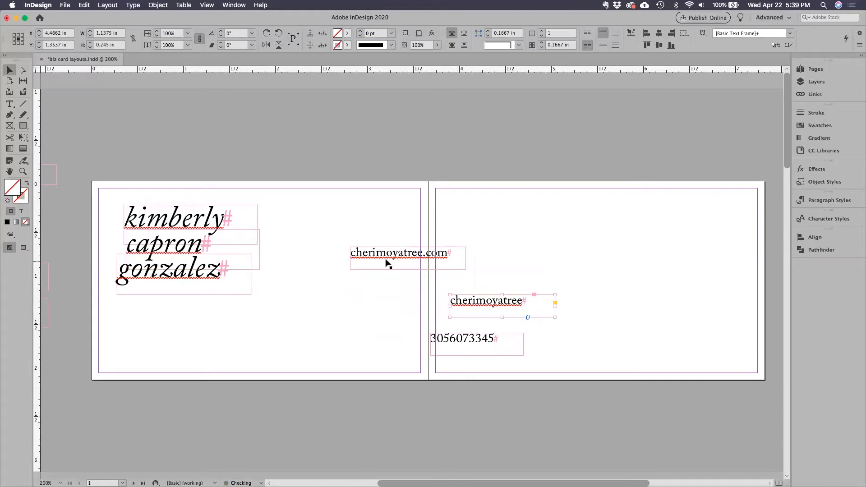
{"action": "left_click_drag", "start_coordinate": [381, 258], "coordinate": [314, 306]}
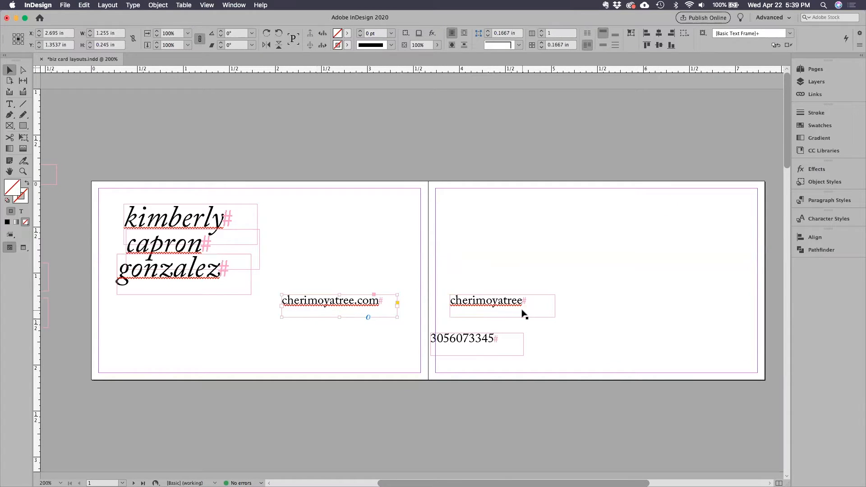
{"action": "left_click_drag", "start_coordinate": [454, 312], "coordinate": [348, 330]}
{"action": "left_click_drag", "start_coordinate": [475, 341], "coordinate": [319, 334]}
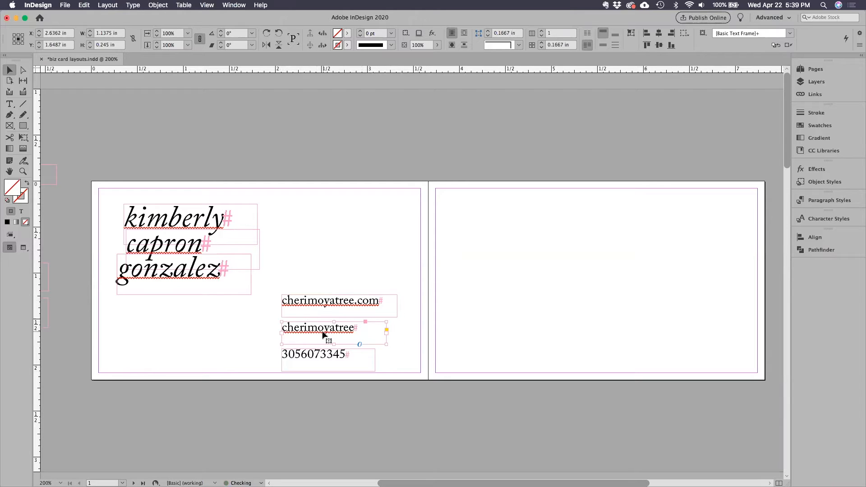
Widen the handle frame to 1.255 in to match the web address frame, and bring up the Adobe Caslon Pro glyphs.
{"action": "left_click", "coordinate": [339, 305]}
{"action": "left_click_drag", "start_coordinate": [386, 344], "coordinate": [397, 345]}
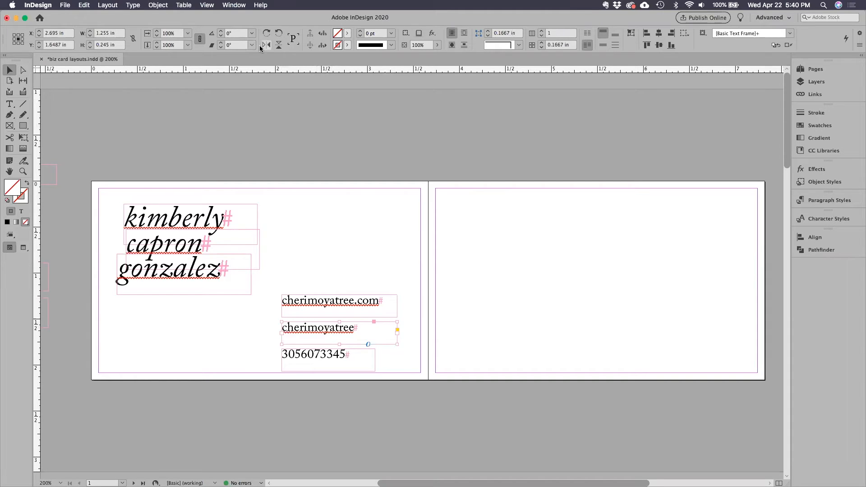
{"action": "left_click", "coordinate": [132, 5]}
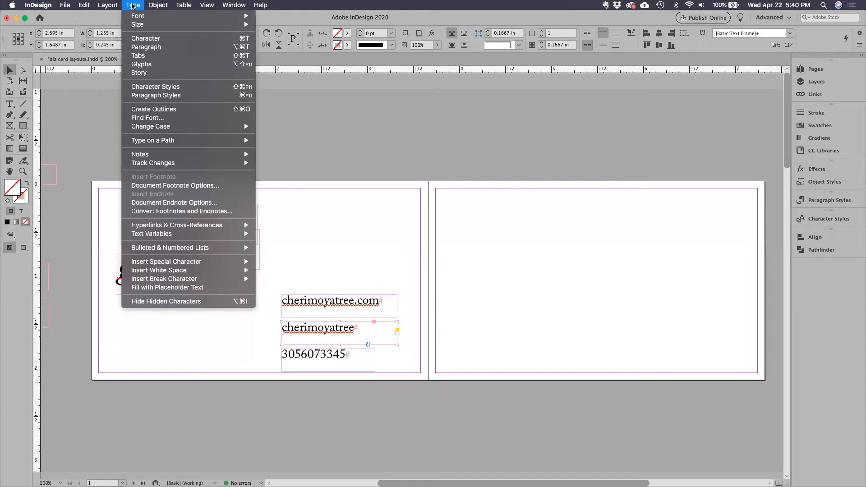
{"action": "left_click", "coordinate": [189, 68]}
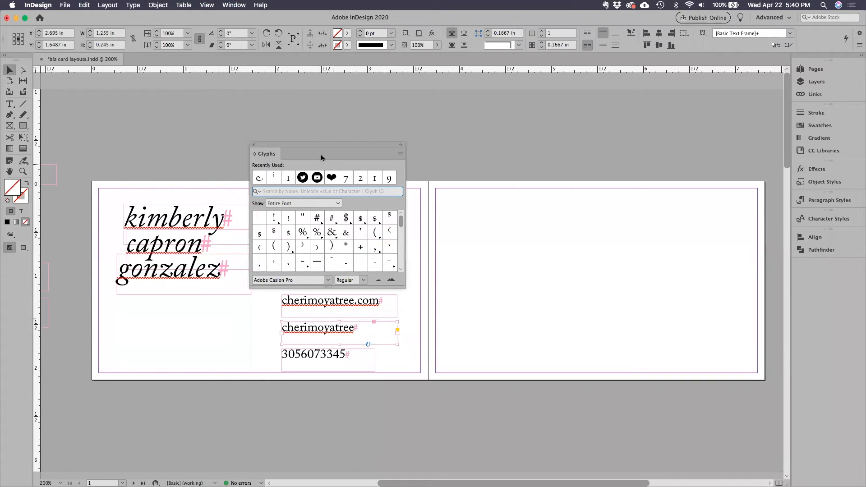
Enlarge the glyph display beside the card and look through the Adobe Caslon Pro Regular set for ornaments and symbols.
{"action": "left_click_drag", "start_coordinate": [301, 146], "coordinate": [532, 62]}
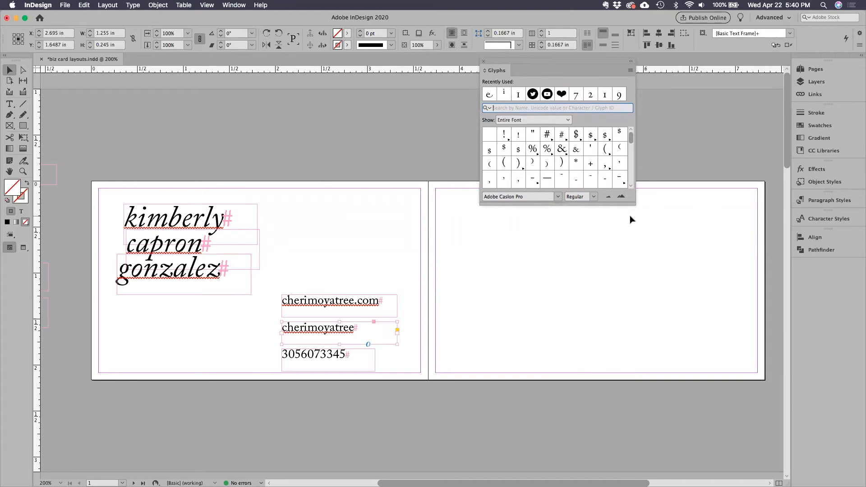
{"action": "left_click_drag", "start_coordinate": [633, 202], "coordinate": [662, 411]}
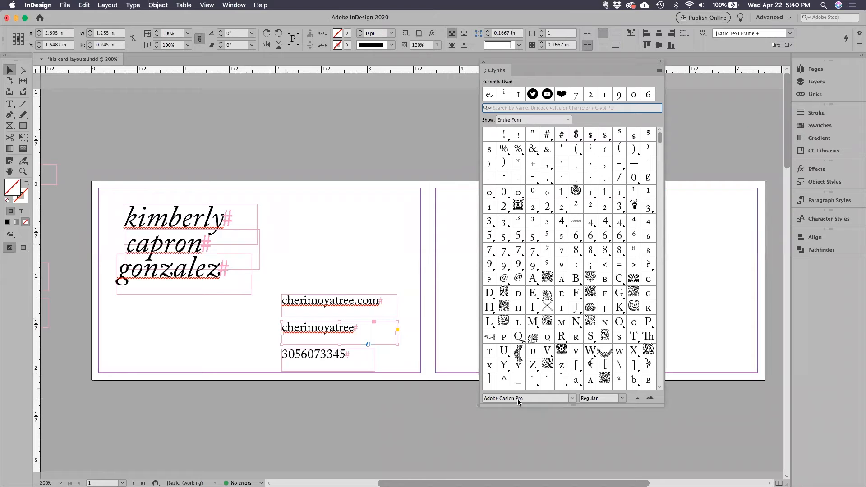
{"action": "scroll", "coordinate": [566, 324], "scroll_direction": "down", "scroll_amount": 8}
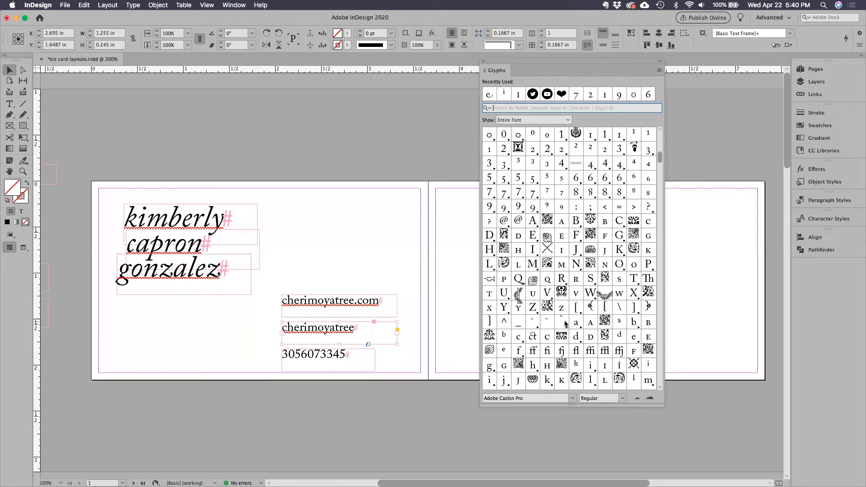
{"action": "scroll", "coordinate": [565, 324], "scroll_direction": "down", "scroll_amount": 3}
{"action": "scroll", "coordinate": [566, 324], "scroll_direction": "down", "scroll_amount": 15}
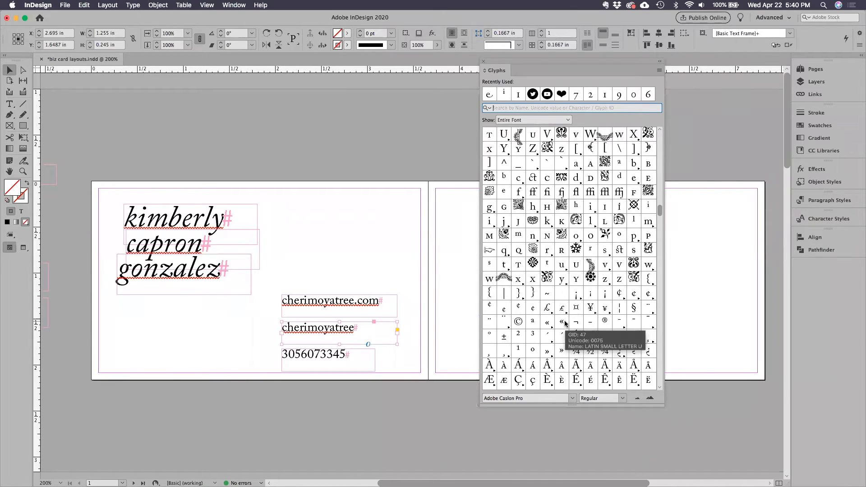
{"action": "scroll", "coordinate": [565, 324], "scroll_direction": "down", "scroll_amount": 16}
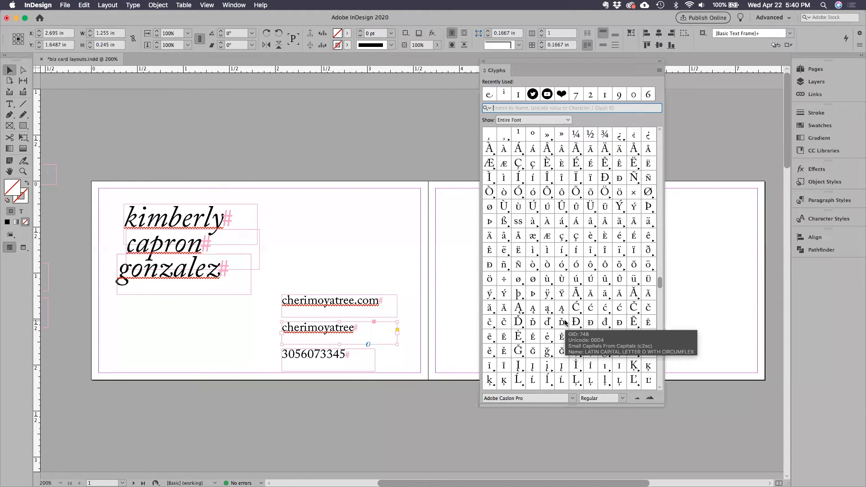
{"action": "scroll", "coordinate": [562, 323], "scroll_direction": "down", "scroll_amount": 8}
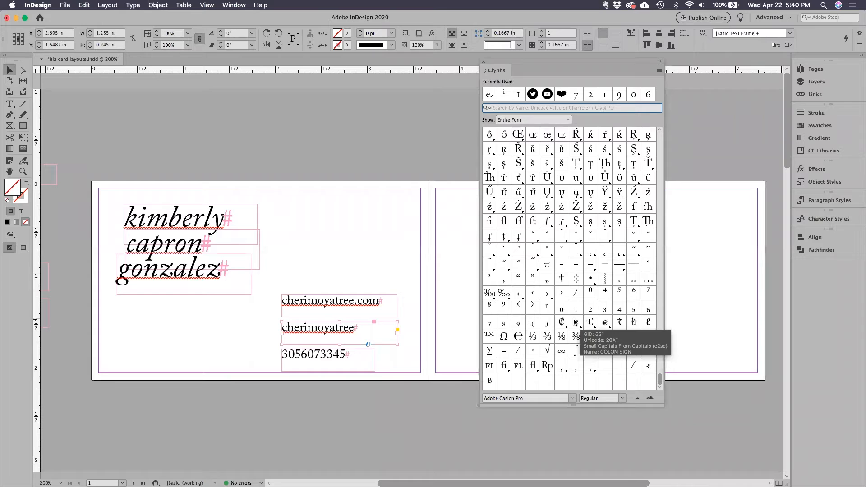
{"action": "scroll", "coordinate": [562, 316], "scroll_direction": "up", "scroll_amount": 6}
{"action": "scroll", "coordinate": [562, 316], "scroll_direction": "up", "scroll_amount": 14}
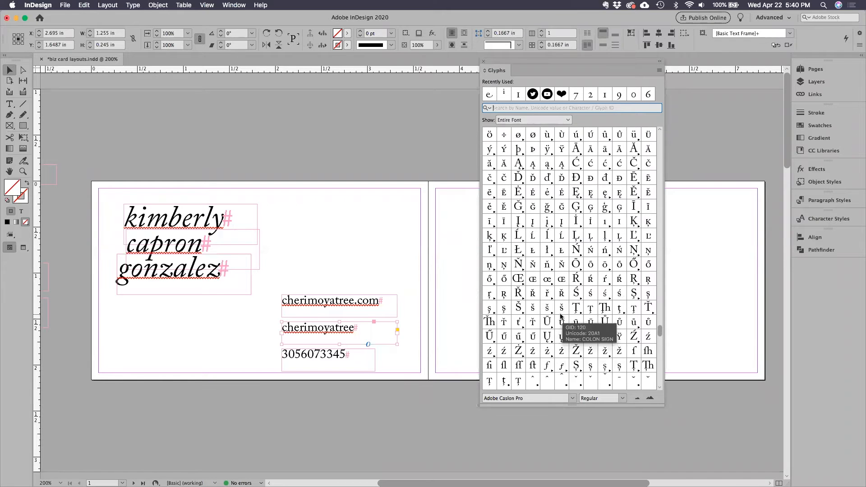
{"action": "scroll", "coordinate": [561, 317], "scroll_direction": "up", "scroll_amount": 9}
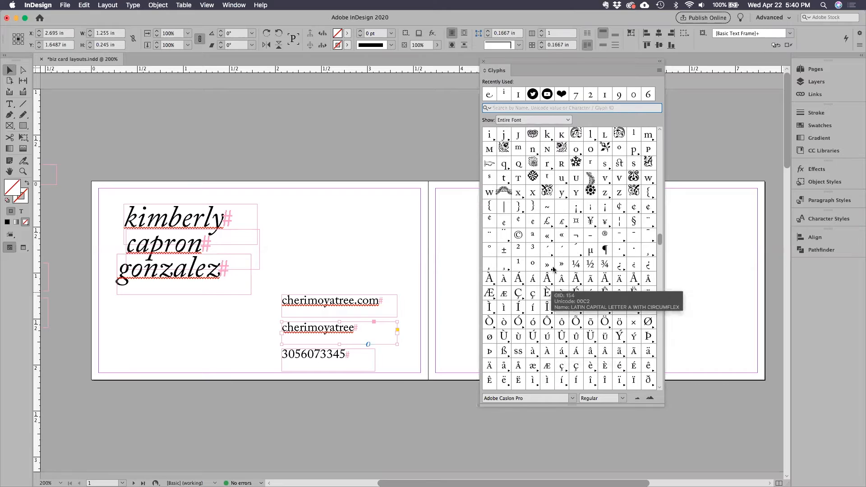
{"action": "scroll", "coordinate": [548, 282], "scroll_direction": "up", "scroll_amount": 8}
{"action": "scroll", "coordinate": [545, 281], "scroll_direction": "up", "scroll_amount": 3}
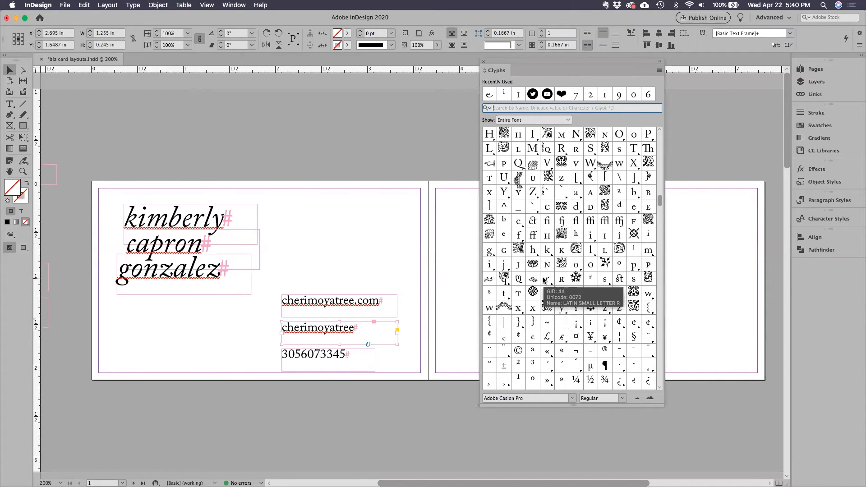
{"action": "scroll", "coordinate": [544, 281], "scroll_direction": "up", "scroll_amount": 2}
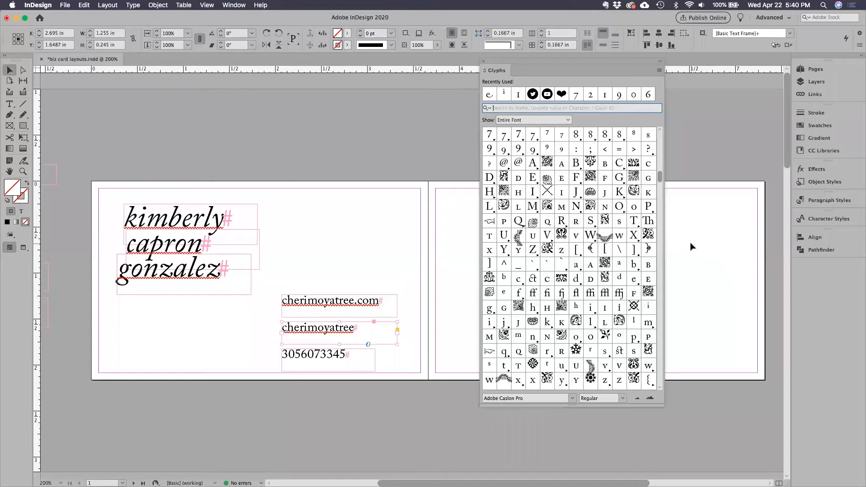
{"action": "scroll", "coordinate": [532, 258], "scroll_direction": "down", "scroll_amount": 6}
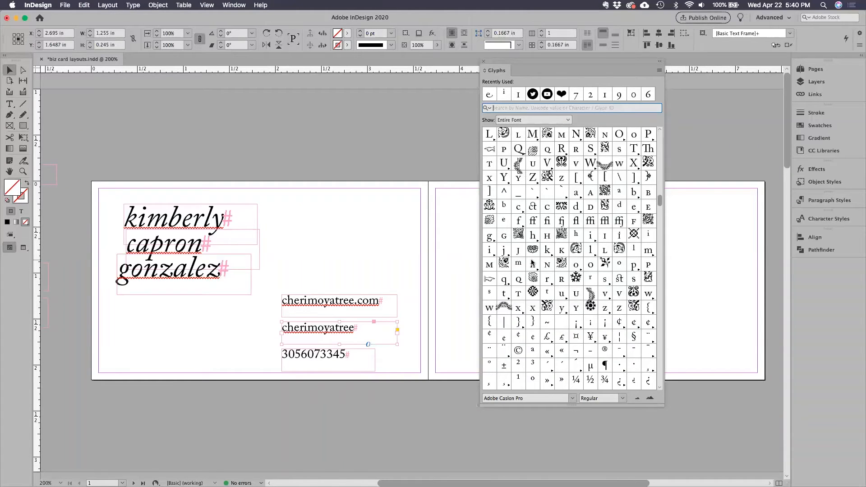
{"action": "scroll", "coordinate": [532, 261], "scroll_direction": "up", "scroll_amount": 1}
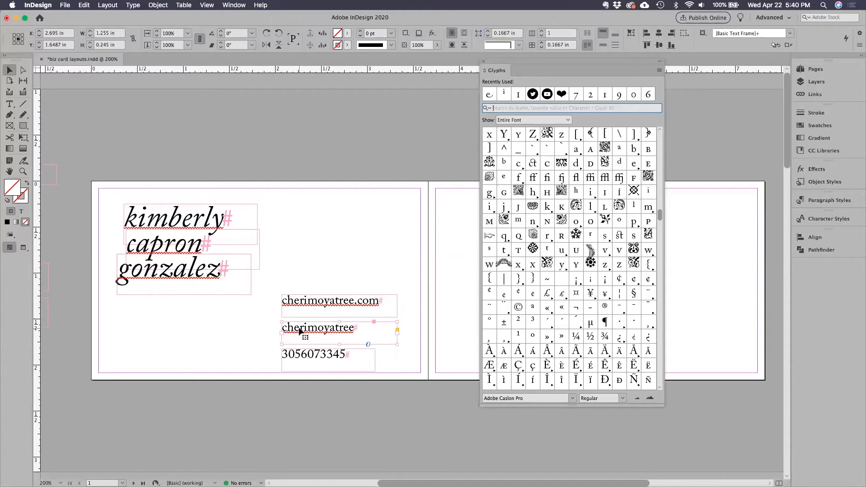
Insert the circled Instagram glyph from the Social Media Circled font at the start of the handle line.
{"action": "left_click", "coordinate": [10, 104]}
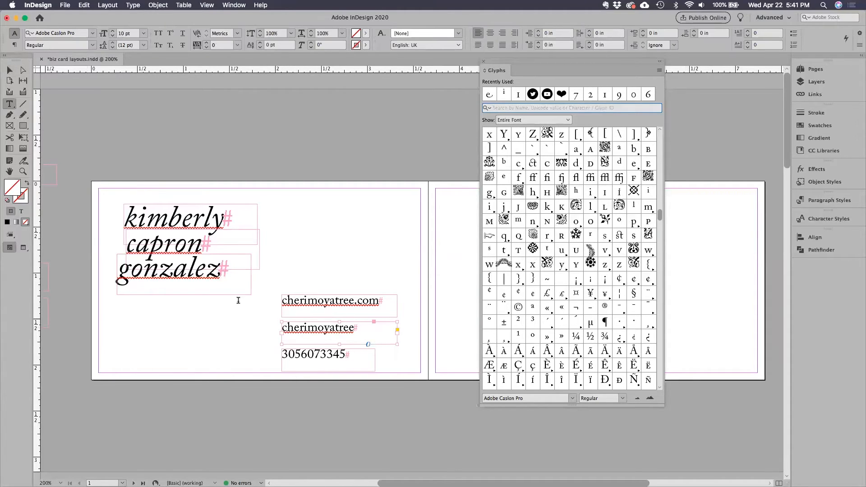
{"action": "left_click", "coordinate": [283, 328]}
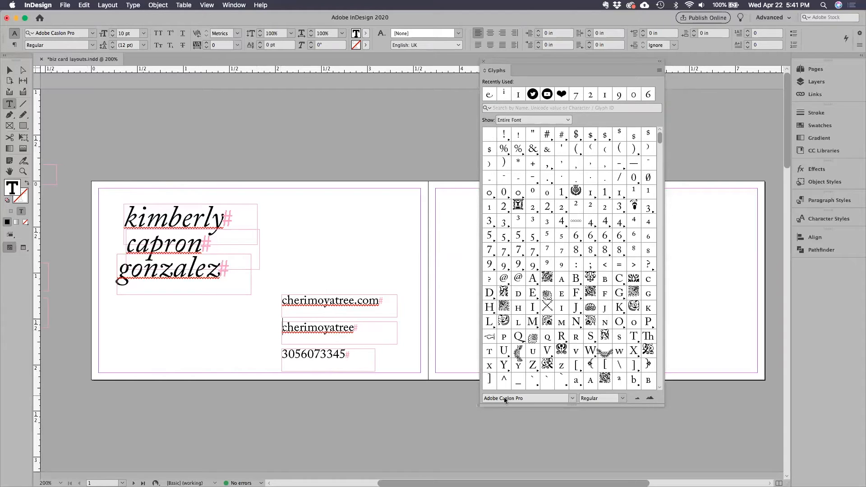
{"action": "left_click", "coordinate": [572, 399]}
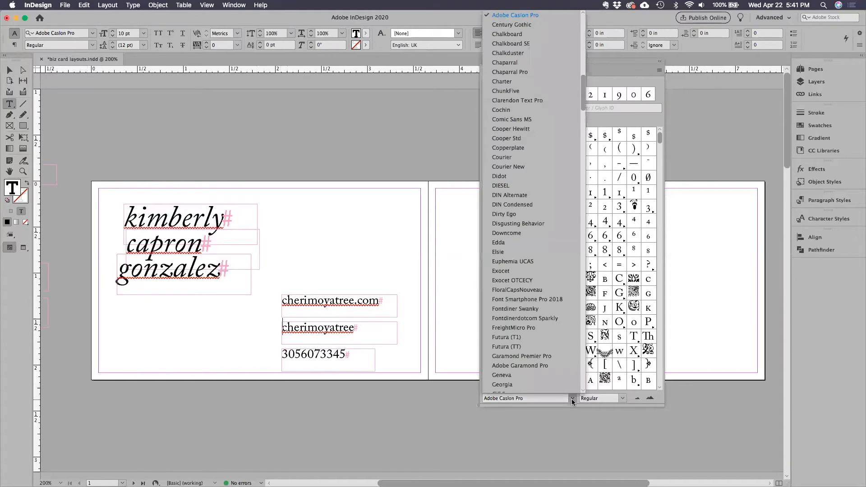
{"action": "scroll", "coordinate": [546, 361], "scroll_direction": "down", "scroll_amount": 5}
{"action": "scroll", "coordinate": [546, 361], "scroll_direction": "down", "scroll_amount": 15}
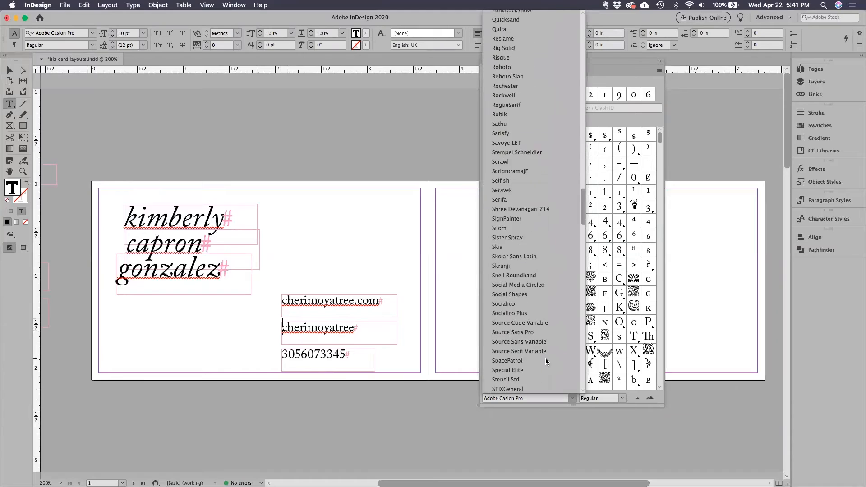
{"action": "scroll", "coordinate": [546, 361], "scroll_direction": "up", "scroll_amount": 4}
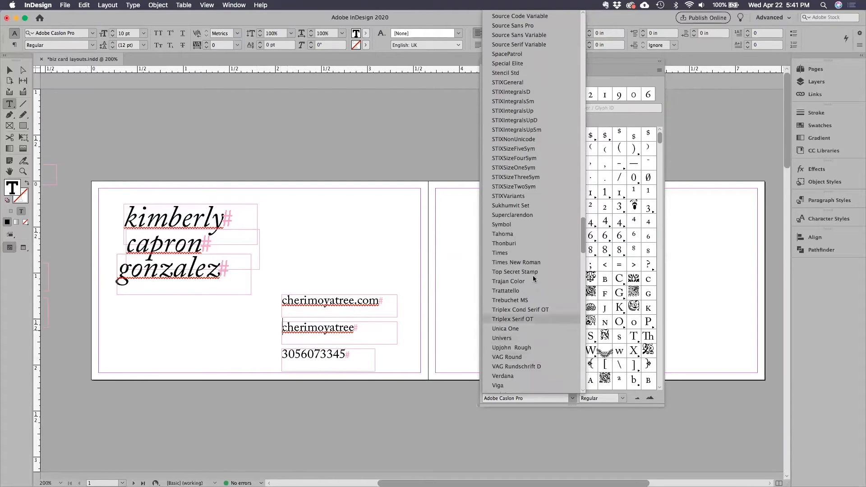
{"action": "scroll", "coordinate": [531, 266], "scroll_direction": "up", "scroll_amount": 4}
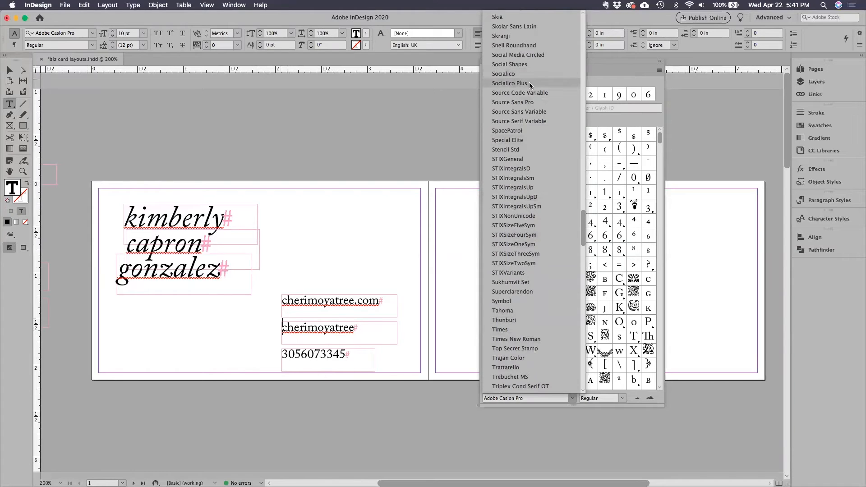
{"action": "left_click", "coordinate": [520, 58]}
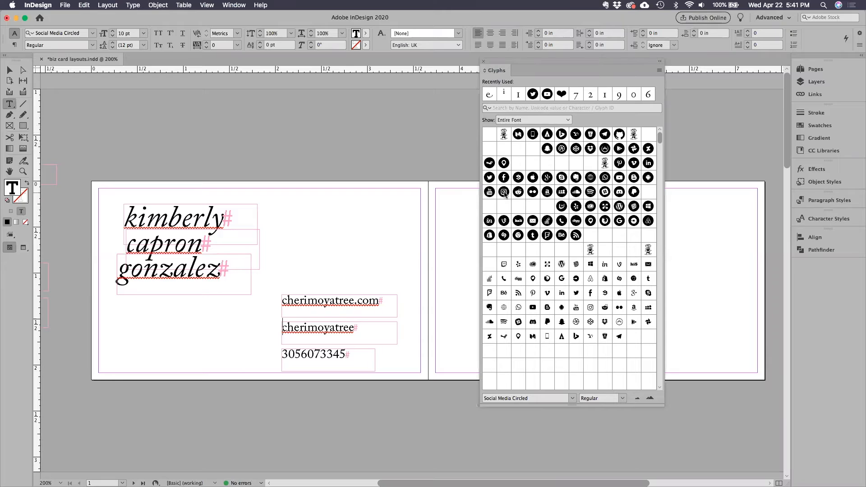
{"action": "double_click", "coordinate": [505, 193]}
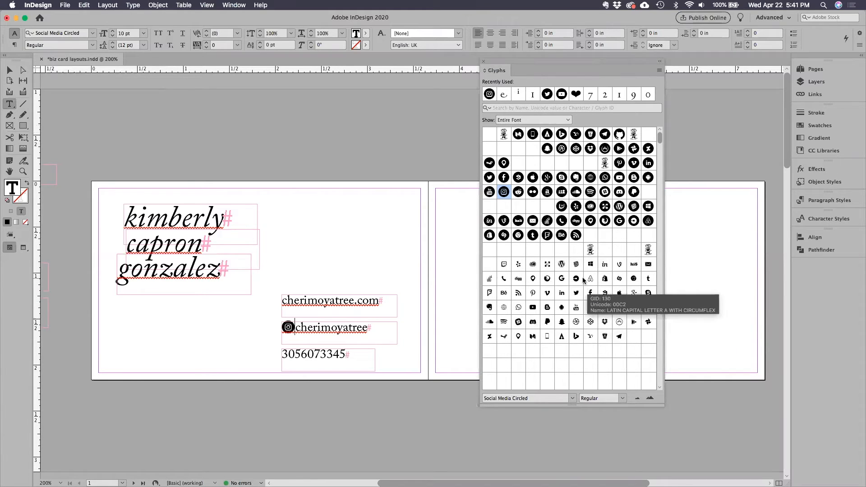
Insert the solid square Instagram glyph from the Social Shapes font directly before the handle text.
{"action": "left_click", "coordinate": [572, 398]}
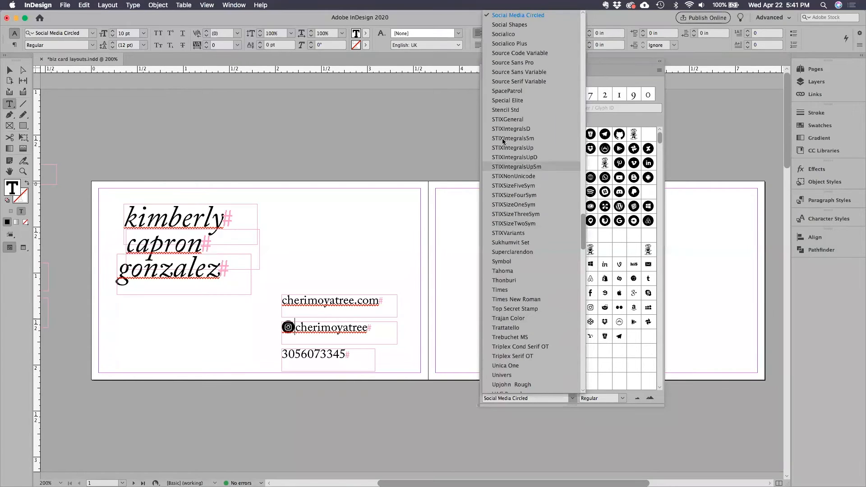
{"action": "left_click", "coordinate": [505, 25]}
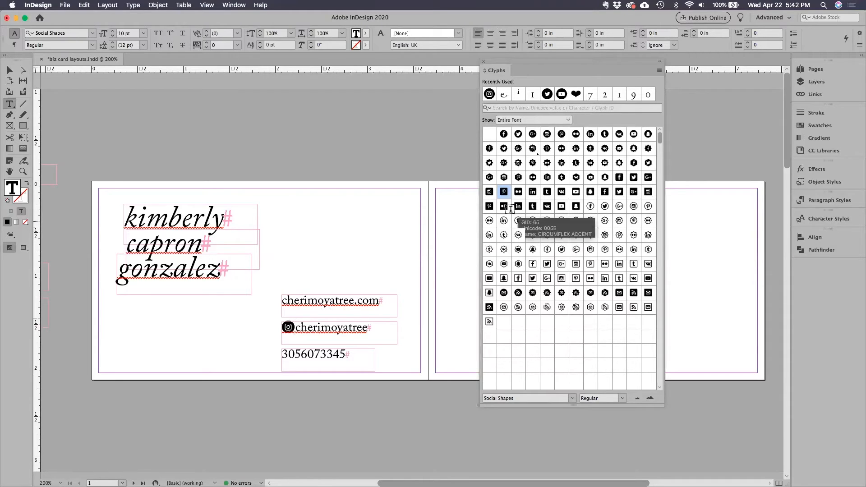
{"action": "left_click", "coordinate": [489, 193]}
{"action": "double_click", "coordinate": [489, 193]}
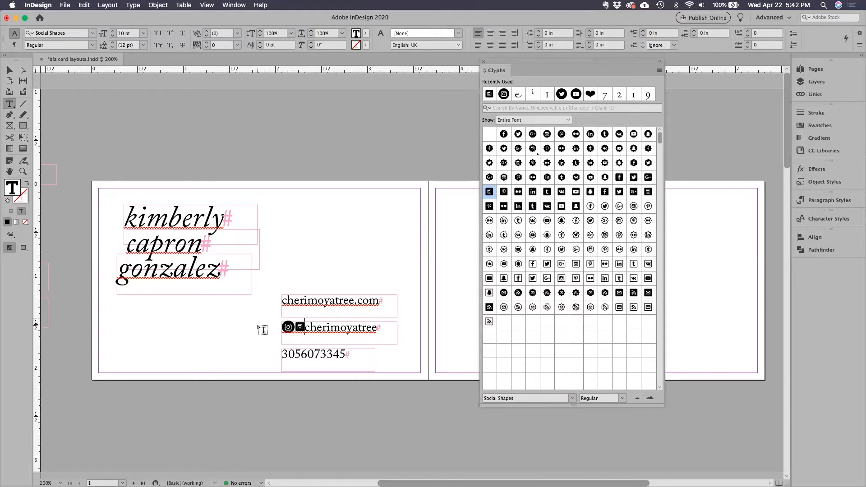
Delete the circled Instagram glyph from the handle line and add a space between the square icon and the handle.
{"action": "left_click_drag", "start_coordinate": [296, 328], "coordinate": [284, 327]}
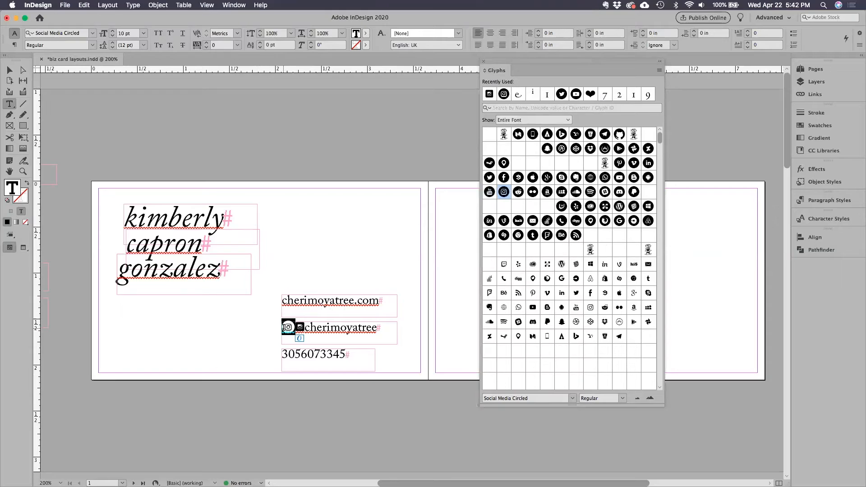
{"action": "key", "text": "BackSpace"}
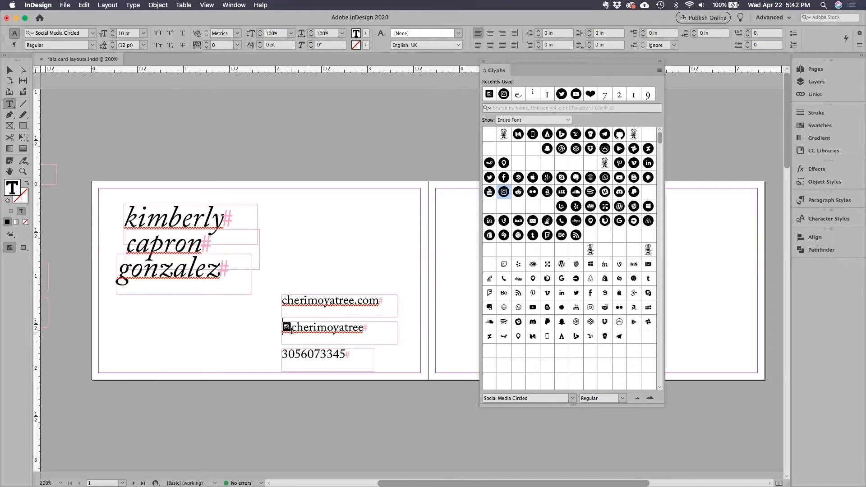
{"action": "key", "text": "Right"}
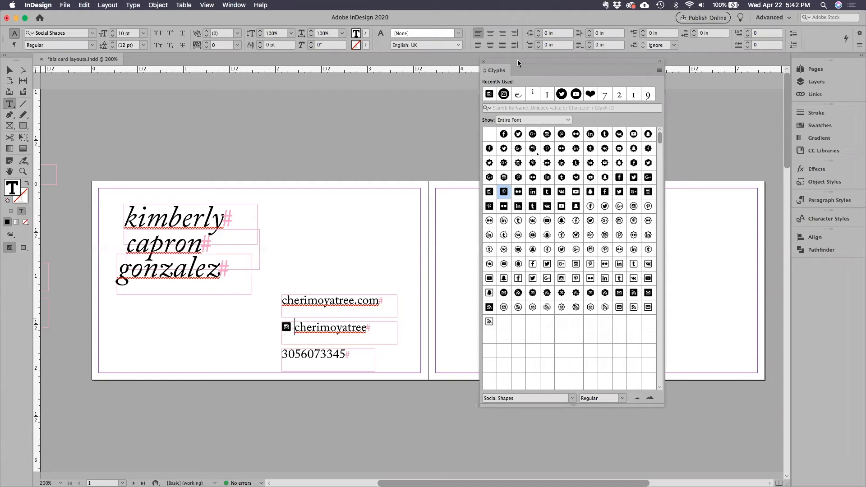
Insert the globe glyph from the Webdings font at the start of the web address line.
{"action": "left_click_drag", "start_coordinate": [518, 60], "coordinate": [727, 59]}
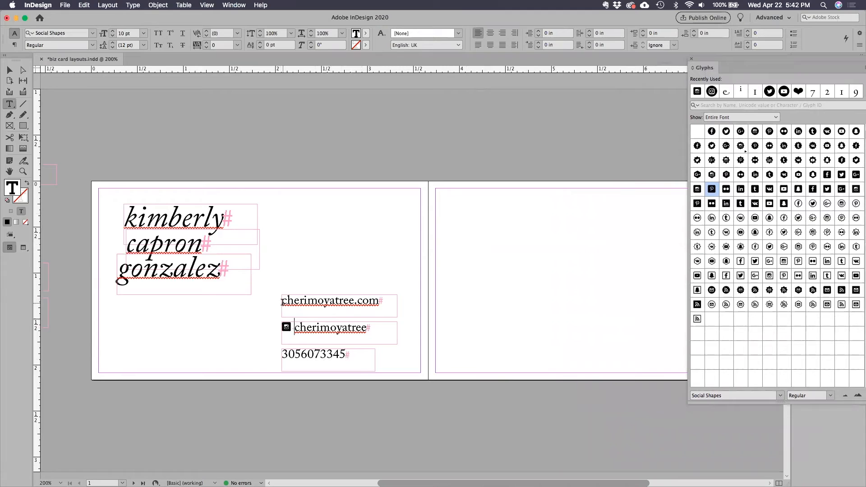
{"action": "left_click", "coordinate": [290, 307]}
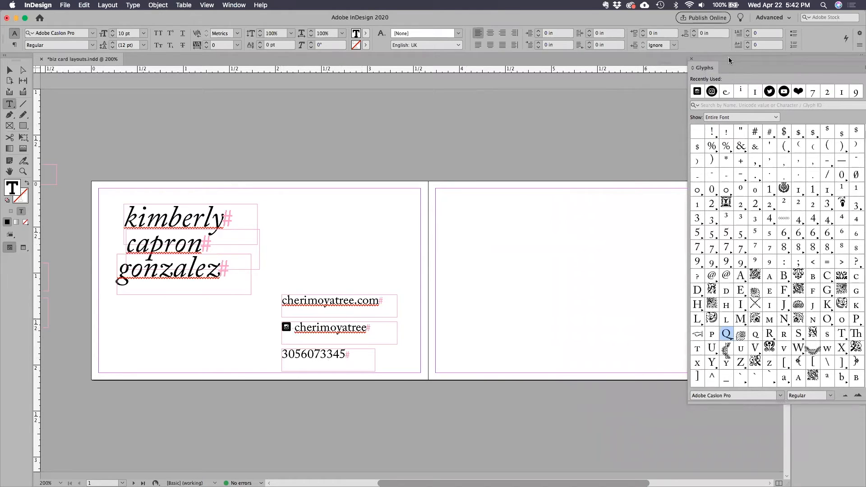
{"action": "left_click_drag", "start_coordinate": [730, 60], "coordinate": [659, 60]}
{"action": "left_click", "coordinate": [709, 396]}
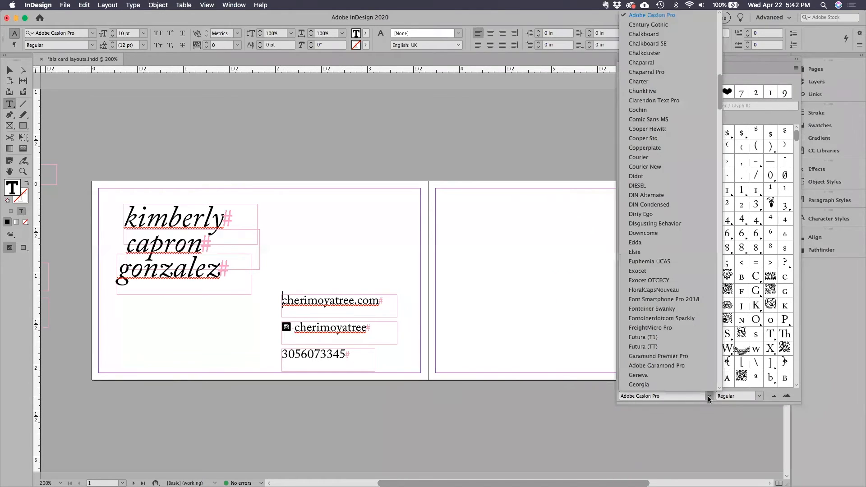
{"action": "scroll", "coordinate": [670, 347], "scroll_direction": "down", "scroll_amount": 10}
{"action": "scroll", "coordinate": [670, 348], "scroll_direction": "down", "scroll_amount": 15}
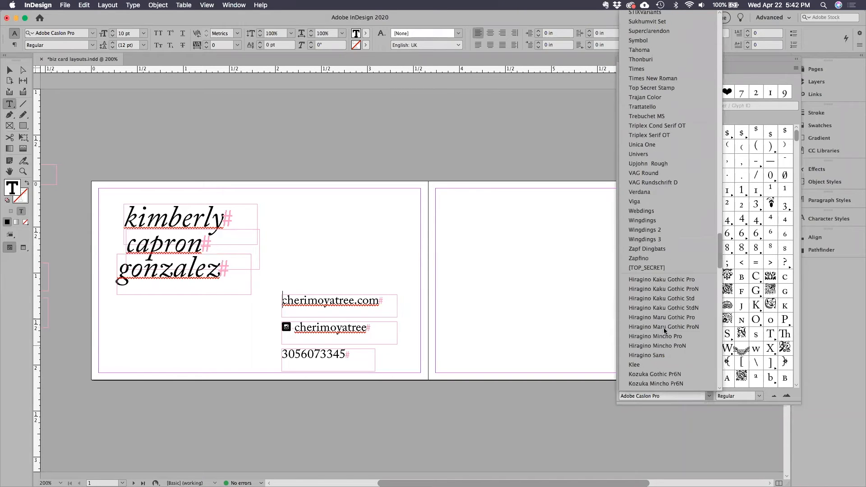
{"action": "left_click", "coordinate": [651, 213]}
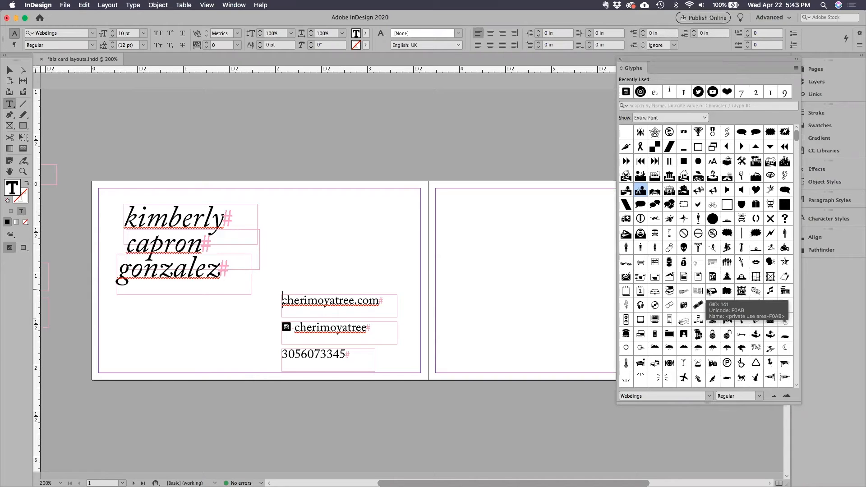
{"action": "scroll", "coordinate": [706, 293], "scroll_direction": "down", "scroll_amount": 1}
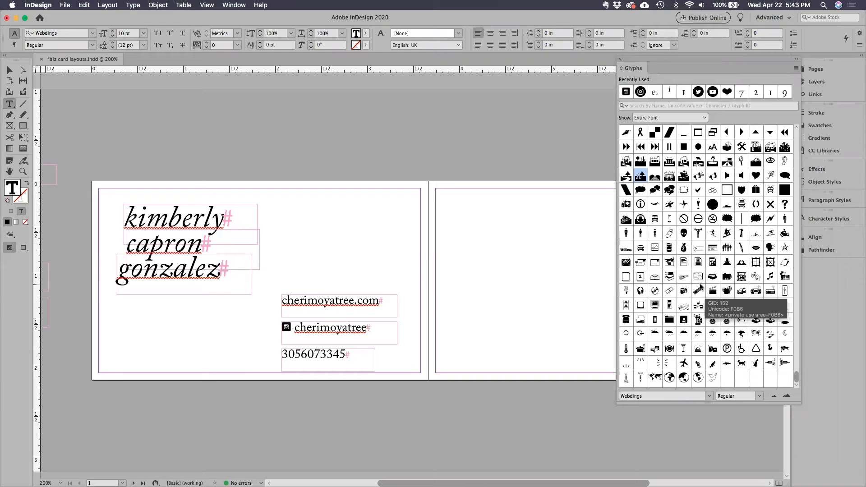
{"action": "double_click", "coordinate": [669, 378]}
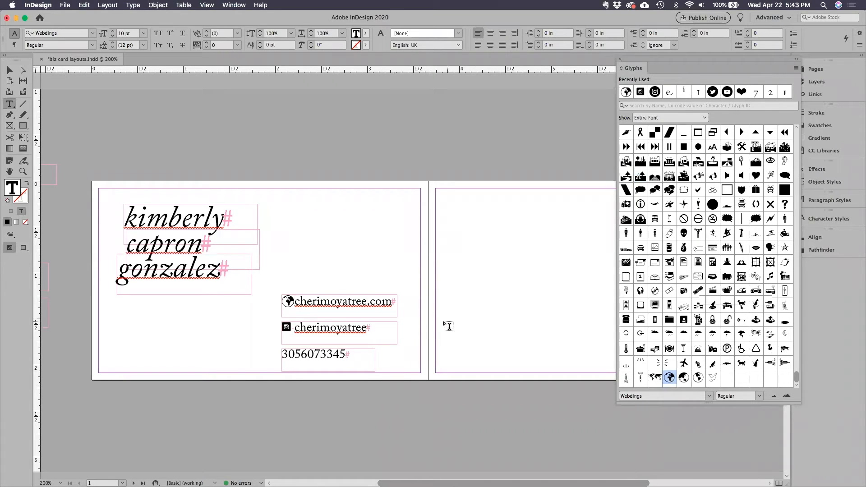
Insert the arrowhead glyph from the Wingdings font at the start of the phone number line.
{"action": "left_click", "coordinate": [302, 360]}
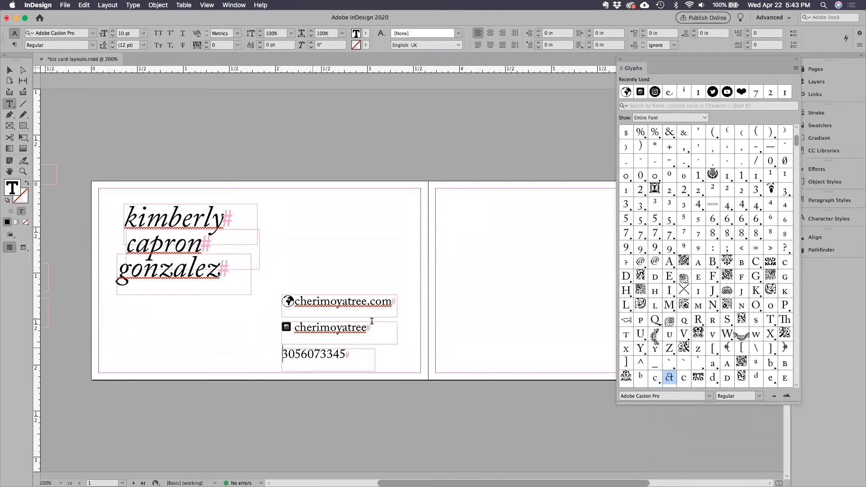
{"action": "left_click", "coordinate": [709, 397]}
{"action": "scroll", "coordinate": [689, 327], "scroll_direction": "down", "scroll_amount": 15}
{"action": "scroll", "coordinate": [689, 326], "scroll_direction": "down", "scroll_amount": 15}
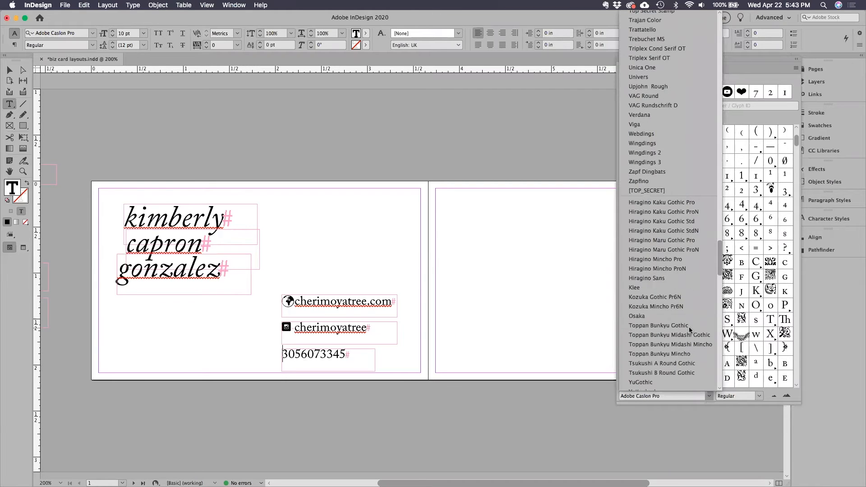
{"action": "scroll", "coordinate": [689, 330], "scroll_direction": "up", "scroll_amount": 7}
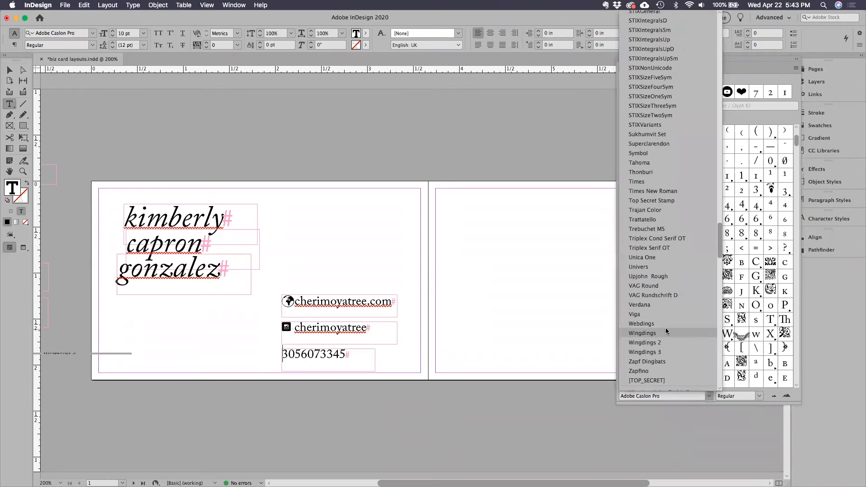
{"action": "left_click", "coordinate": [665, 332]}
{"action": "double_click", "coordinate": [670, 336]}
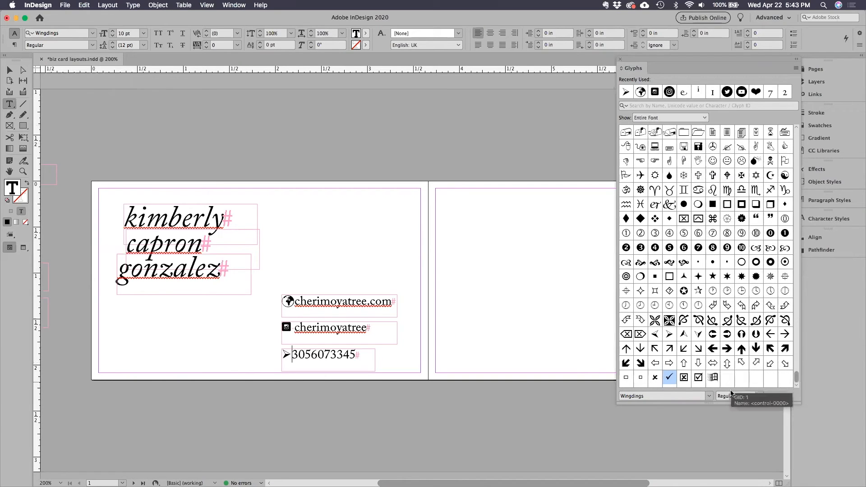
Insert the telephone glyph from the Zapf Dingbats font before the phone number and delete the arrowhead glyph preceding it.
{"action": "left_click", "coordinate": [709, 397]}
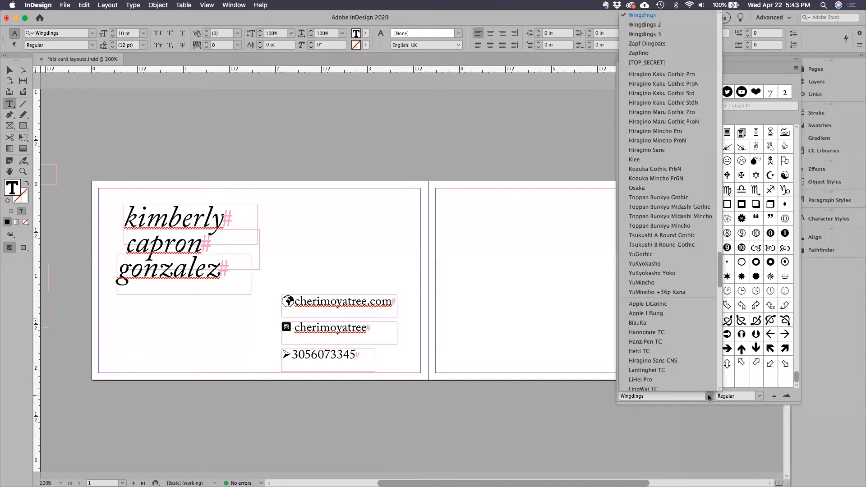
{"action": "left_click", "coordinate": [678, 26]}
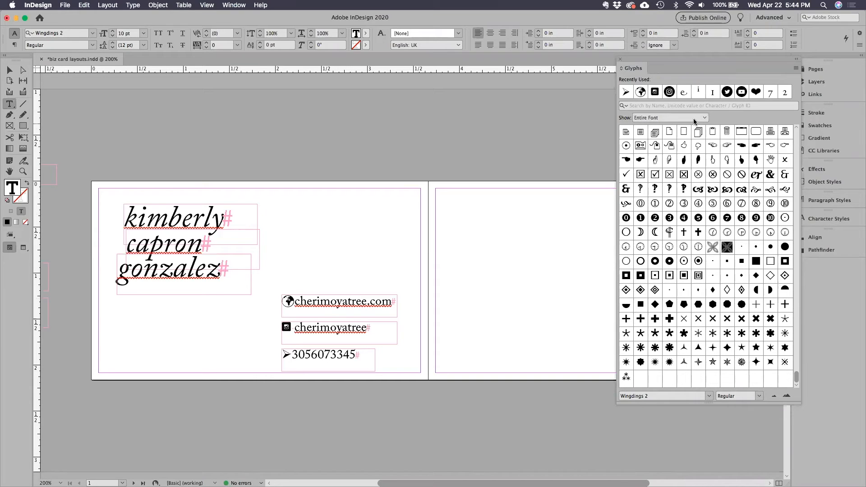
{"action": "left_click", "coordinate": [708, 397]}
{"action": "left_click", "coordinate": [671, 34]}
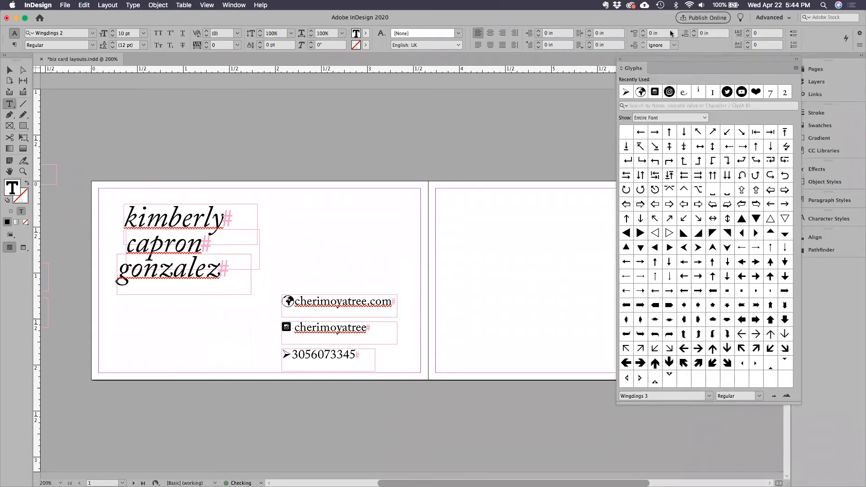
{"action": "left_click", "coordinate": [709, 397]}
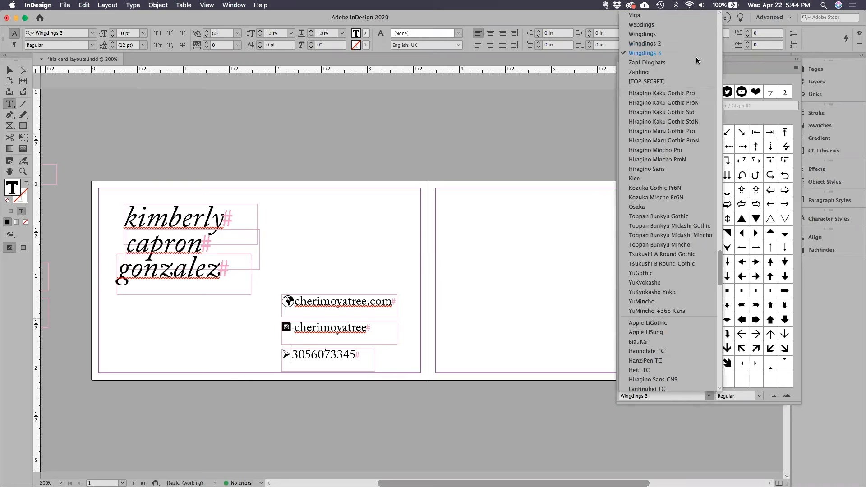
{"action": "left_click", "coordinate": [684, 62]}
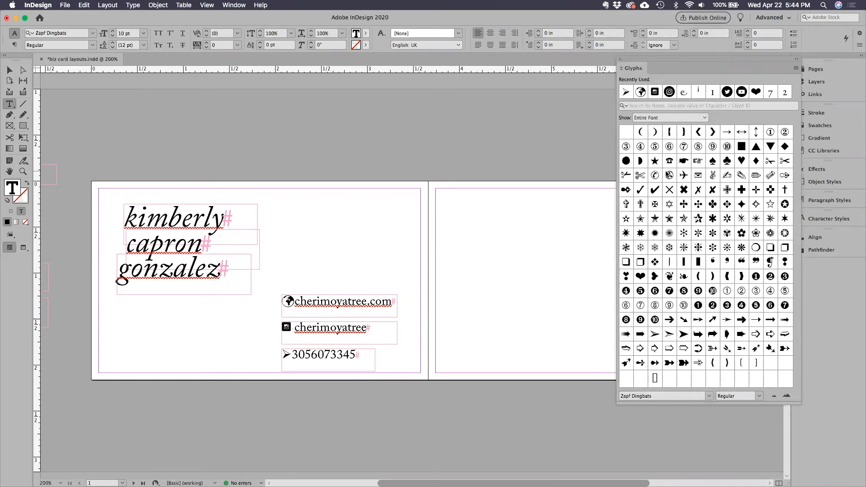
{"action": "double_click", "coordinate": [669, 161]}
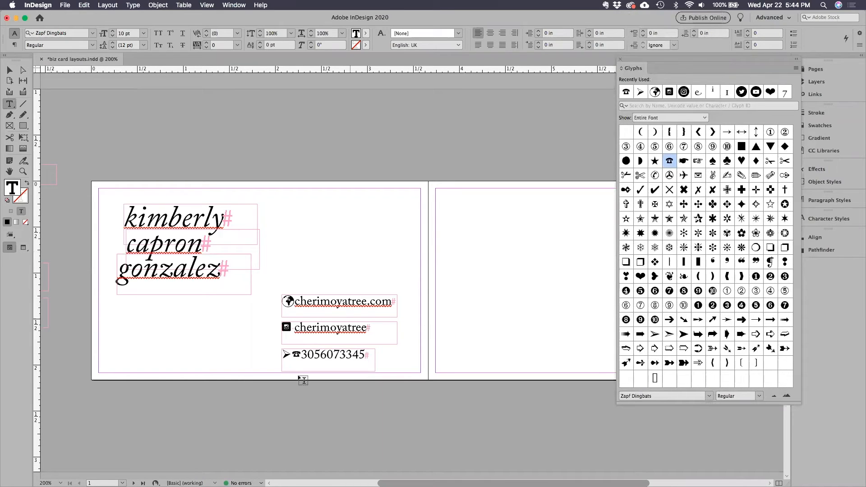
{"action": "left_click_drag", "start_coordinate": [291, 355], "coordinate": [279, 356]}
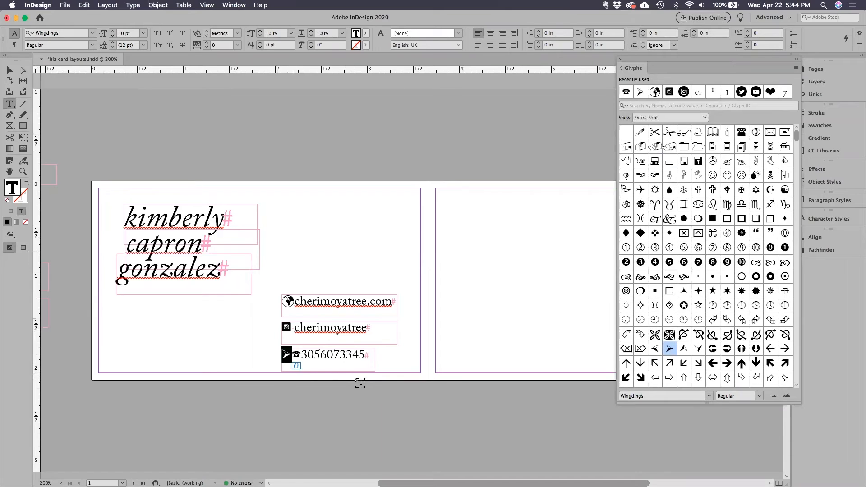
{"action": "key", "text": "BackSpace"}
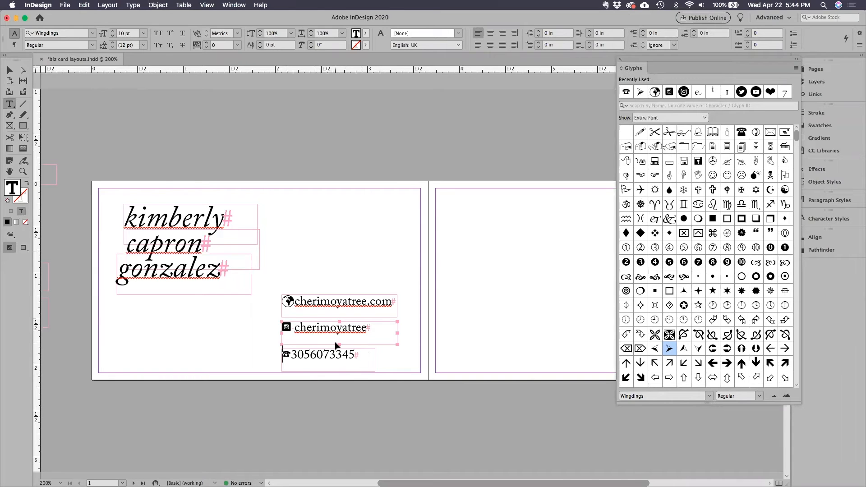
Dock the floating Glyphs panel above Pages in the collapsed panel group and collapse it.
{"action": "key", "text": "super+equal"}
{"action": "key", "text": "super+equal"}
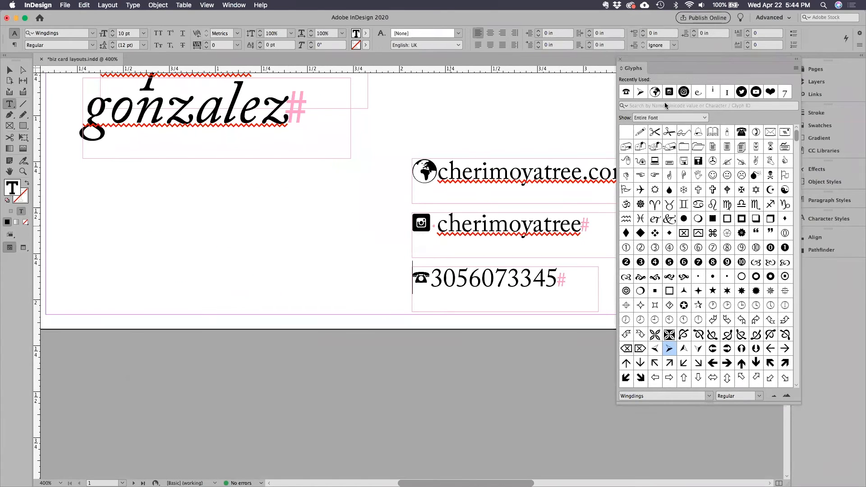
{"action": "left_click_drag", "start_coordinate": [638, 61], "coordinate": [810, 63]}
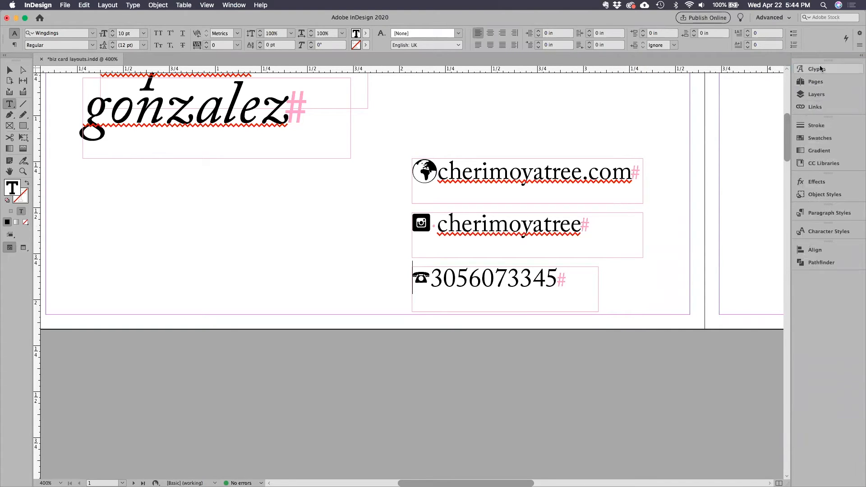
{"action": "left_click", "coordinate": [817, 68]}
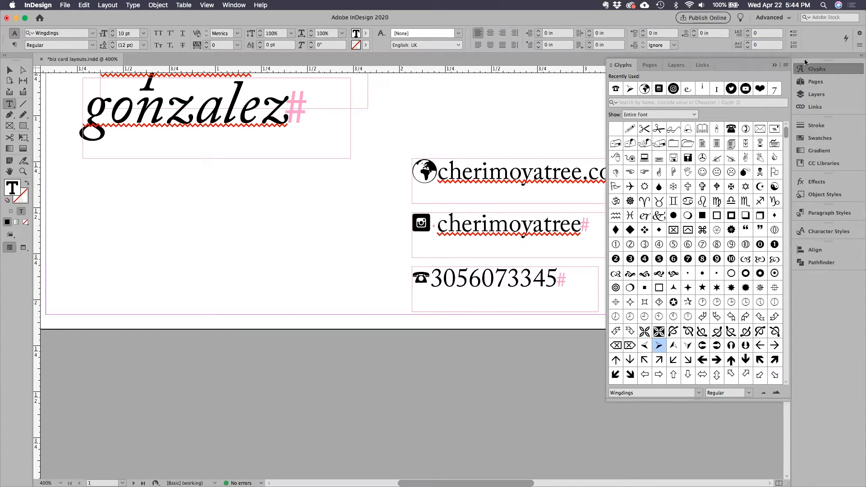
{"action": "left_click", "coordinate": [775, 65]}
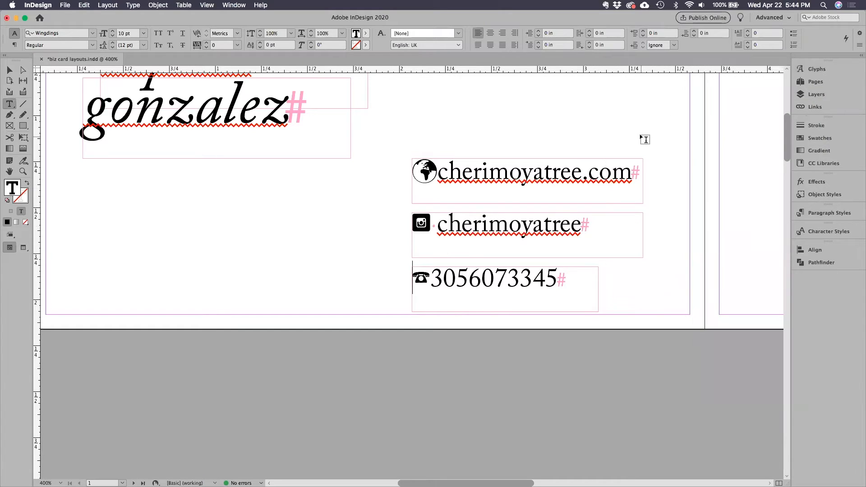
Set the telephone glyph's font size to 12 pt.
{"action": "left_click", "coordinate": [416, 278]}
{"action": "double_click", "coordinate": [415, 278]}
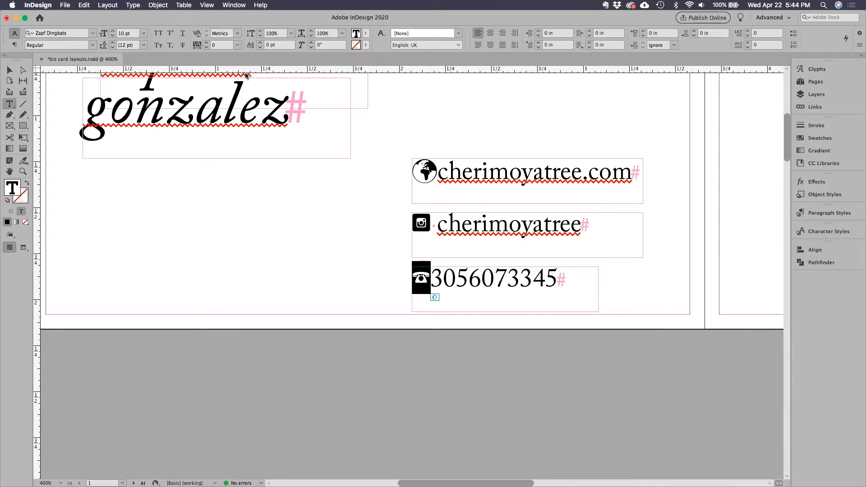
{"action": "left_click", "coordinate": [113, 32]}
{"action": "left_click", "coordinate": [114, 32]}
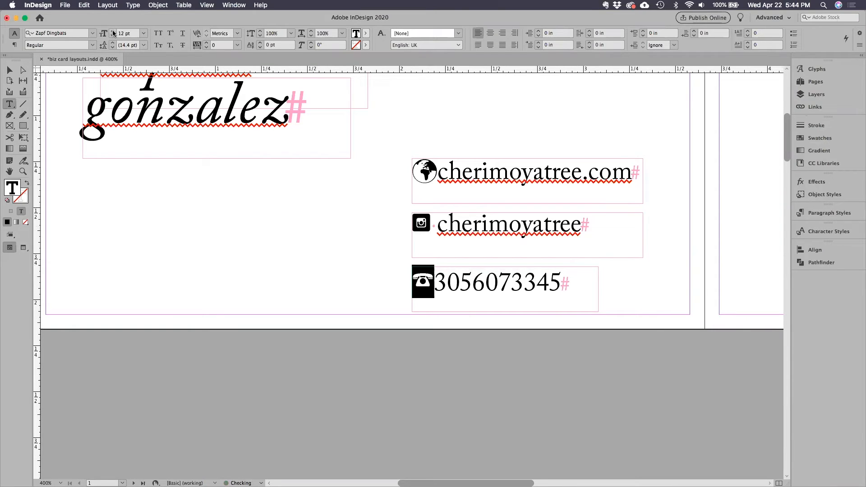
Shrink the globe glyph to about the Instagram icon's size and add a space after both the globe and telephone icons.
{"action": "left_click", "coordinate": [432, 170]}
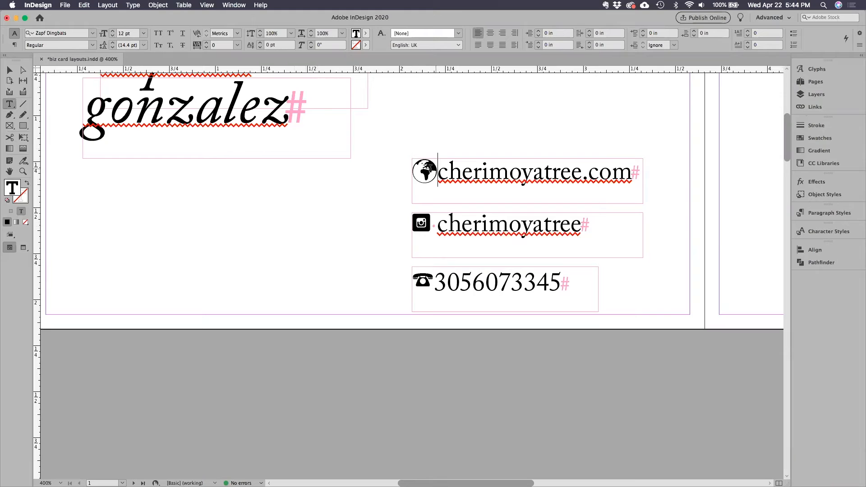
{"action": "double_click", "coordinate": [432, 171]}
{"action": "left_click", "coordinate": [112, 35]}
{"action": "left_click", "coordinate": [112, 35]}
{"action": "left_click", "coordinate": [113, 35]}
{"action": "left_click", "coordinate": [430, 175]}
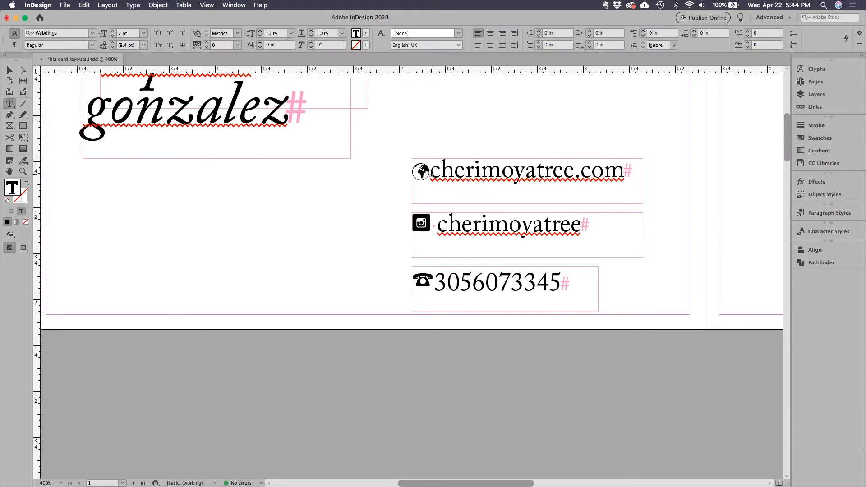
{"action": "left_click", "coordinate": [436, 289]}
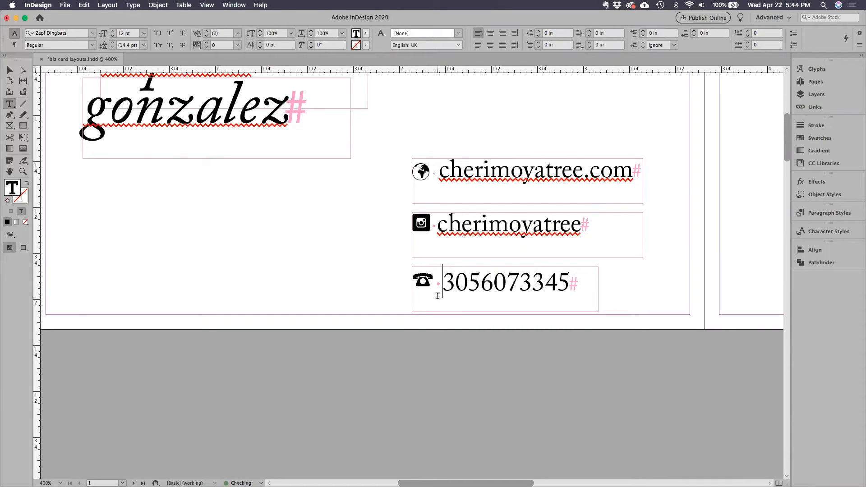
Preview the card without frame edges and guides, and move the Instagram handle and phone number frames up closer to the web address.
{"action": "key", "text": "Escape"}
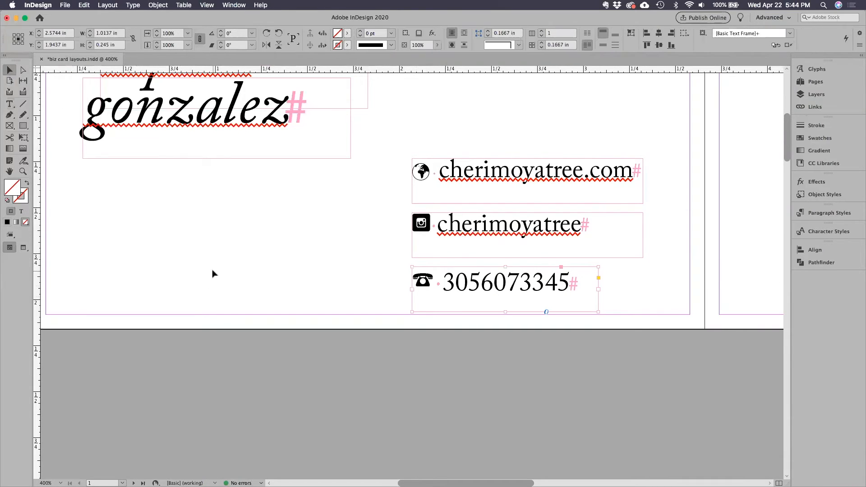
{"action": "left_click", "coordinate": [213, 274]}
{"action": "scroll", "coordinate": [213, 275], "scroll_direction": "up", "scroll_amount": 5}
{"action": "scroll", "coordinate": [213, 275], "scroll_direction": "left", "scroll_amount": 2}
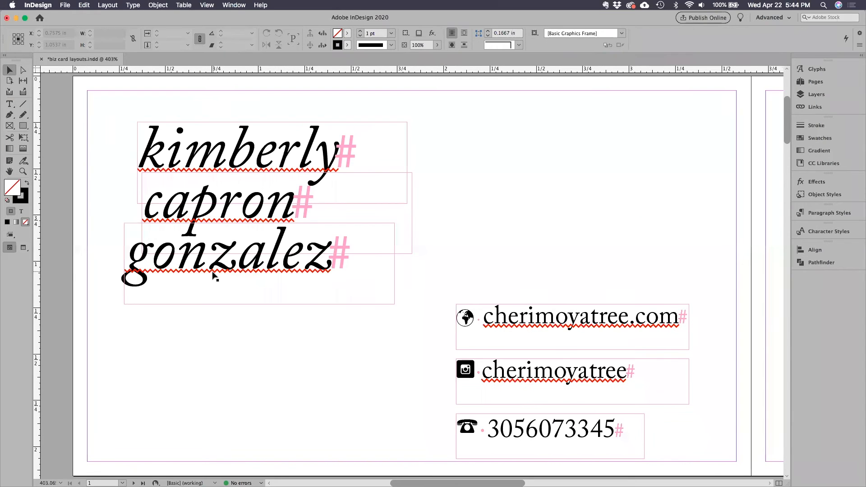
{"action": "key", "text": "super+minus"}
{"action": "key", "text": "super+minus"}
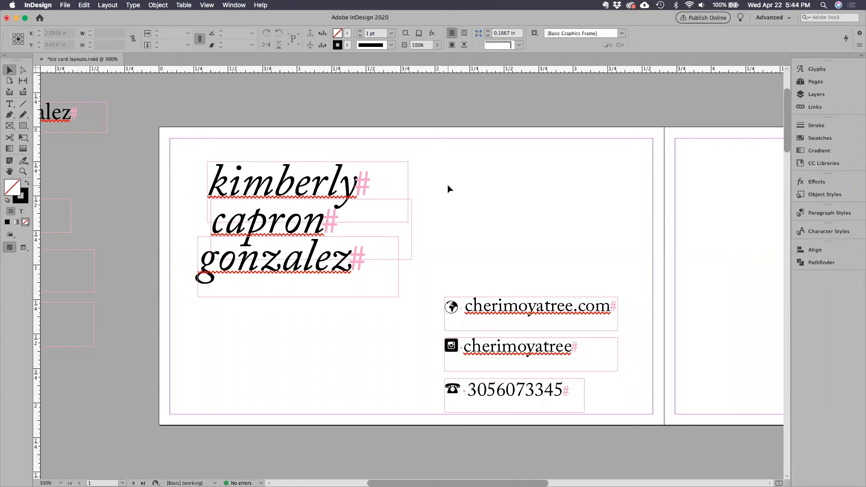
{"action": "key", "text": "w"}
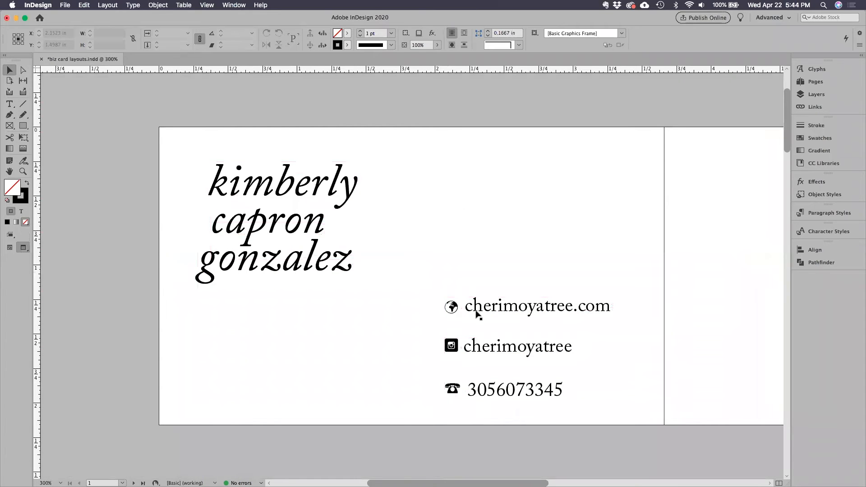
{"action": "left_click_drag", "start_coordinate": [472, 349], "coordinate": [474, 339]}
{"action": "left_click_drag", "start_coordinate": [474, 389], "coordinate": [489, 367]}
Distribute the vertical spacing between the three contact frames evenly, aligned to the selection.
{"action": "left_click_drag", "start_coordinate": [444, 276], "coordinate": [523, 400]}
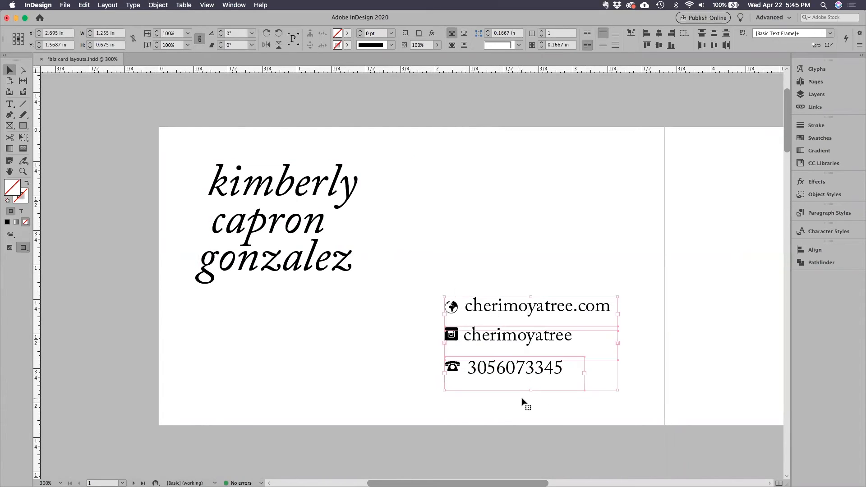
{"action": "left_click", "coordinate": [804, 252]}
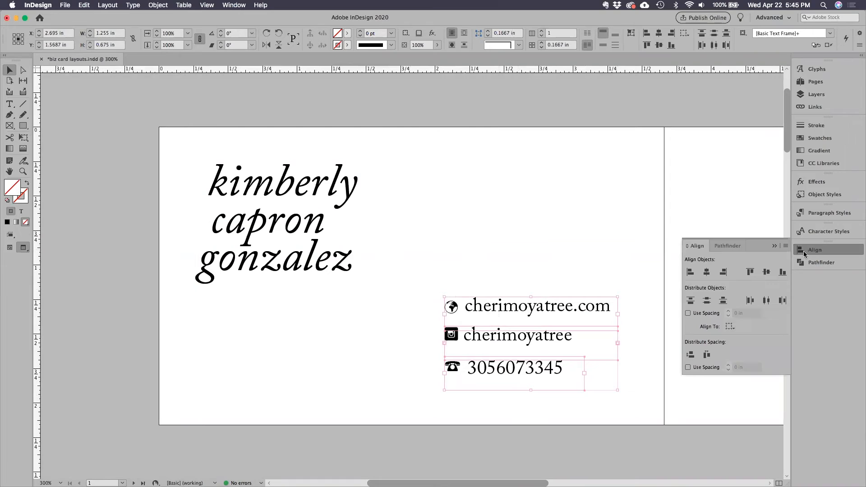
{"action": "left_click", "coordinate": [729, 327]}
{"action": "left_click", "coordinate": [730, 328]}
{"action": "left_click", "coordinate": [691, 356]}
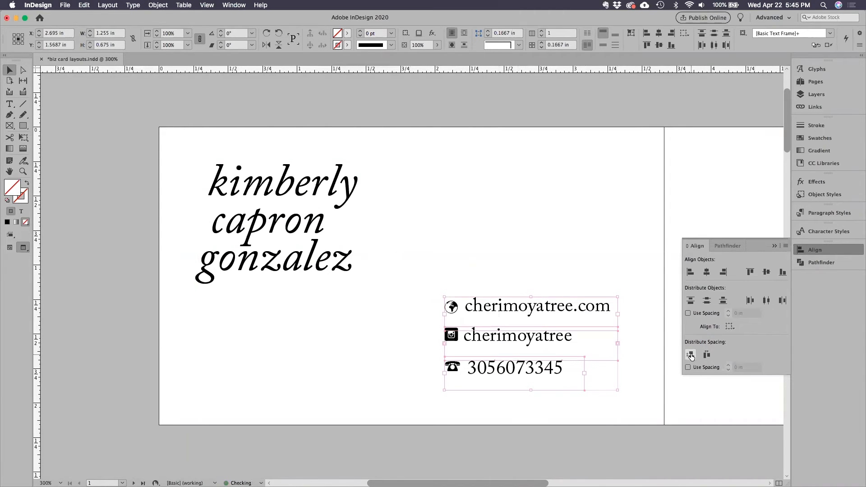
{"action": "left_click", "coordinate": [609, 262]}
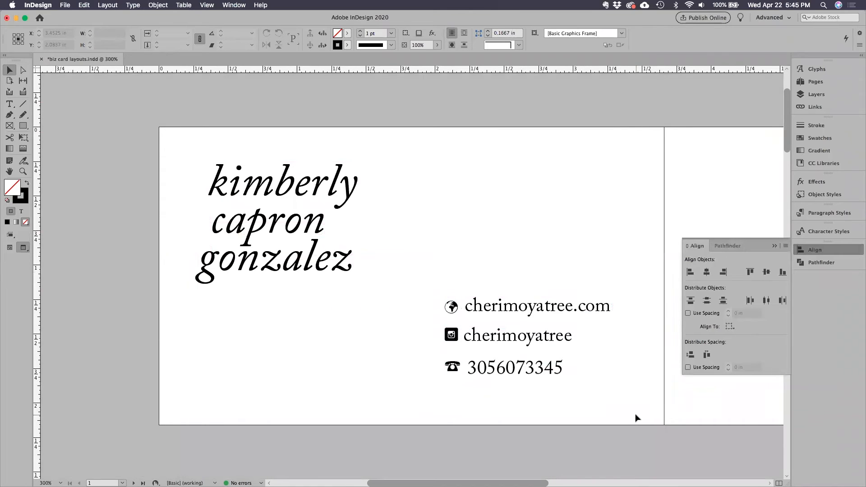
{"action": "left_click", "coordinate": [775, 246]}
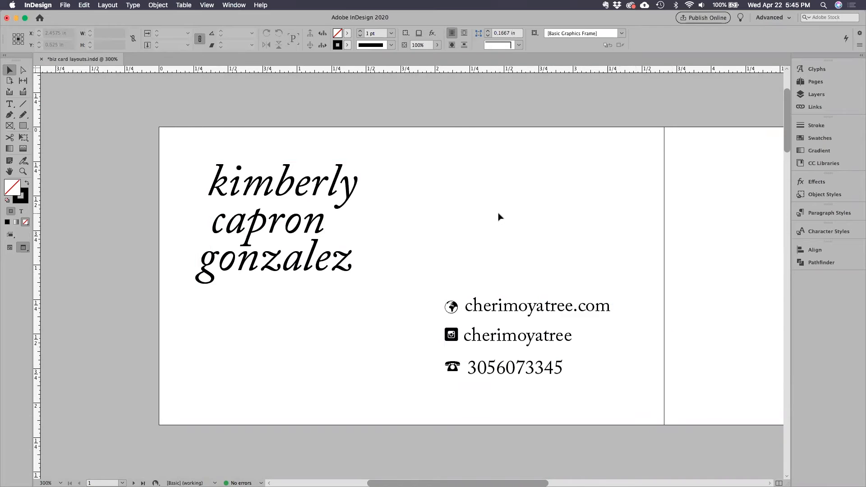
Leave the preview and replace the phone number's first digit with its oldstyle figure glyph in Adobe Caslon Pro.
{"action": "key", "text": "w"}
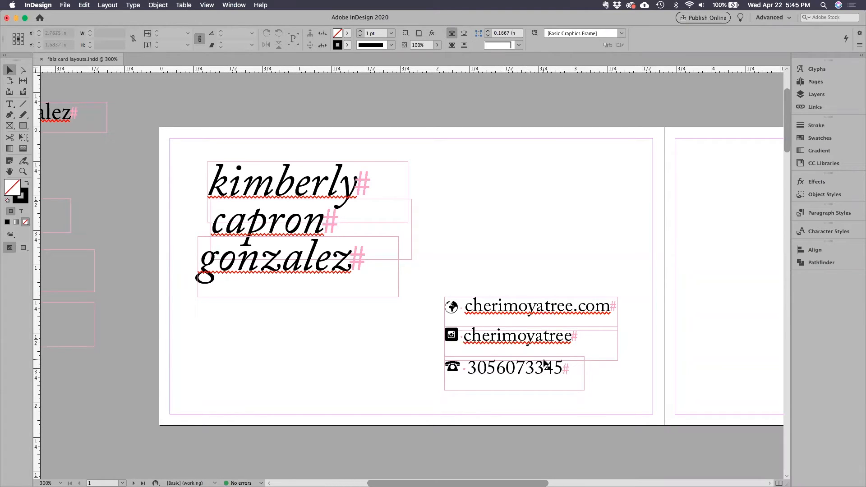
{"action": "left_click", "coordinate": [804, 72]}
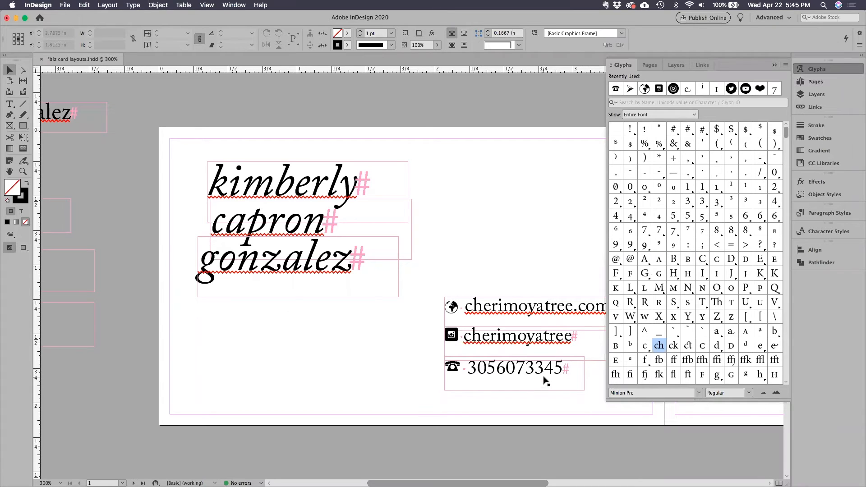
{"action": "left_click", "coordinate": [14, 107]}
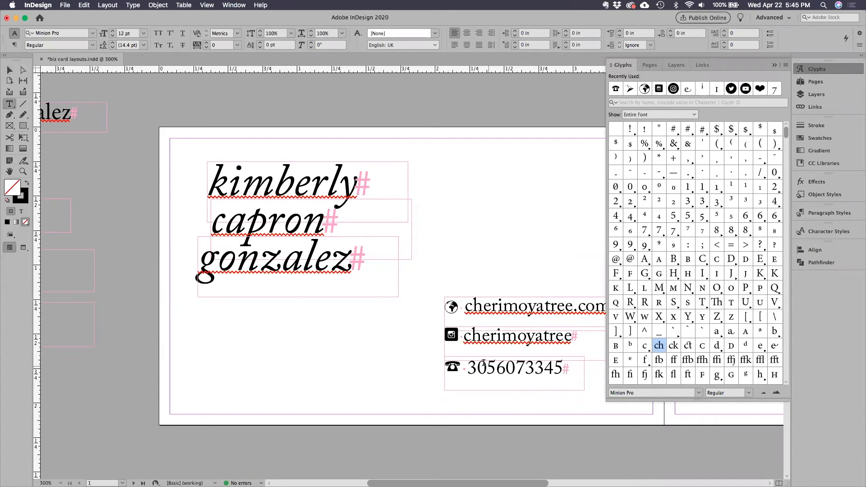
{"action": "left_click_drag", "start_coordinate": [474, 370], "coordinate": [468, 369]}
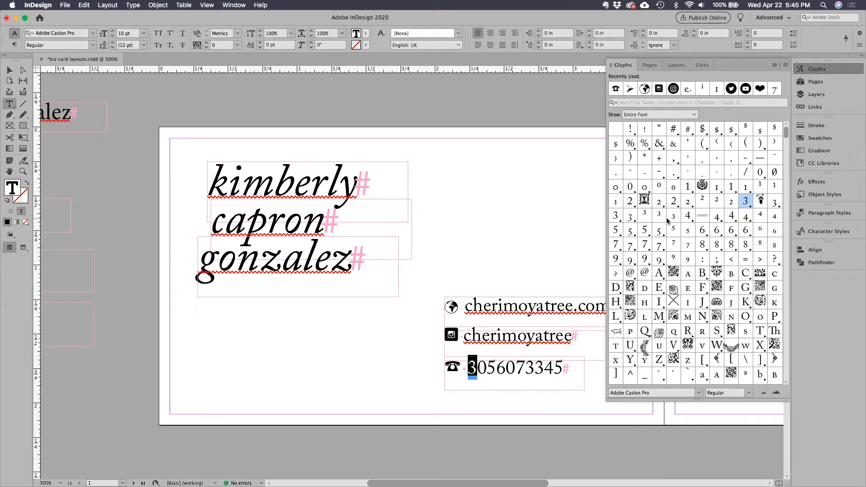
{"action": "left_click", "coordinate": [640, 116]}
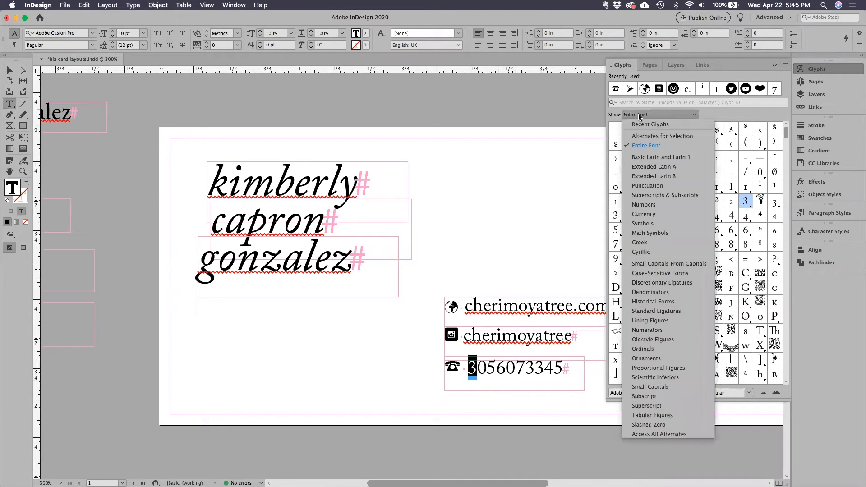
{"action": "left_click", "coordinate": [638, 117]}
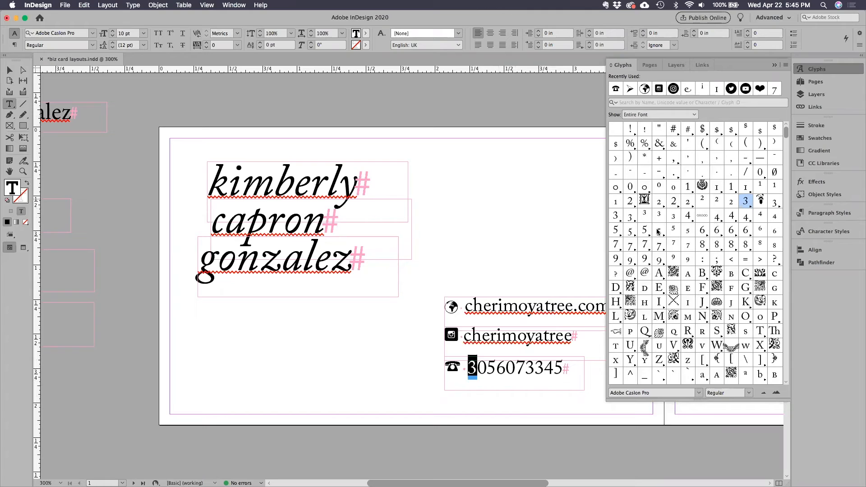
{"action": "left_click", "coordinate": [645, 116]}
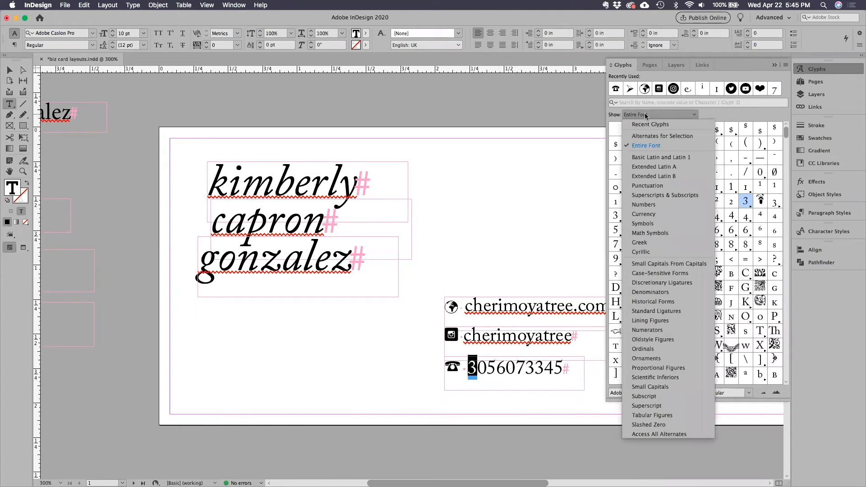
{"action": "left_click", "coordinate": [669, 342]}
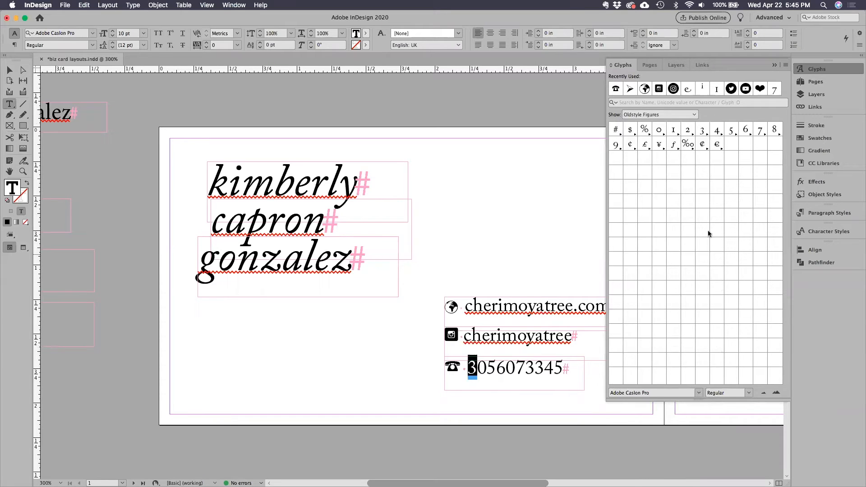
{"action": "left_click", "coordinate": [704, 131]}
{"action": "double_click", "coordinate": [703, 132]}
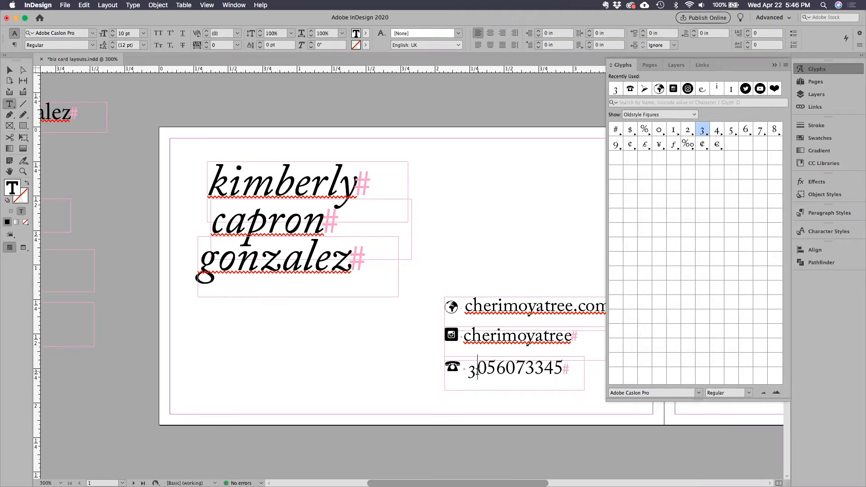
Replace the second through sixth digits of the phone number with their matching oldstyle figure glyphs.
{"action": "left_click_drag", "start_coordinate": [482, 370], "coordinate": [476, 369]}
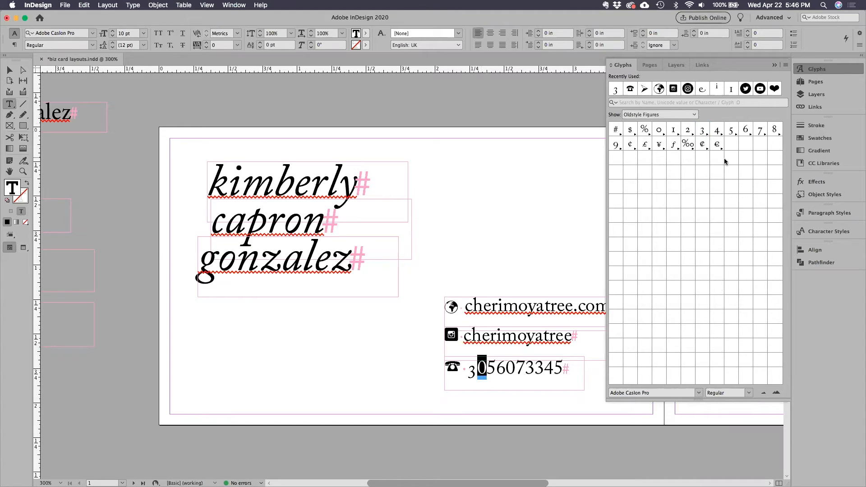
{"action": "double_click", "coordinate": [659, 130]}
{"action": "left_click_drag", "start_coordinate": [488, 369], "coordinate": [497, 369]}
{"action": "double_click", "coordinate": [731, 130]}
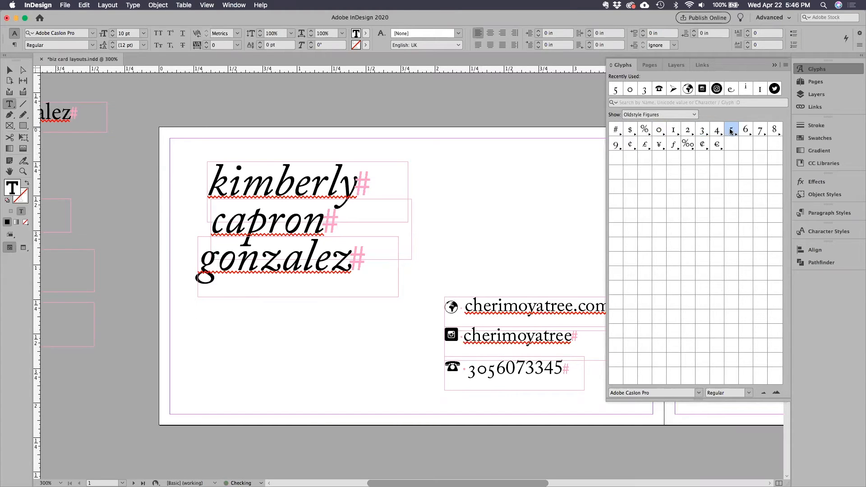
{"action": "left_click_drag", "start_coordinate": [497, 369], "coordinate": [506, 369]}
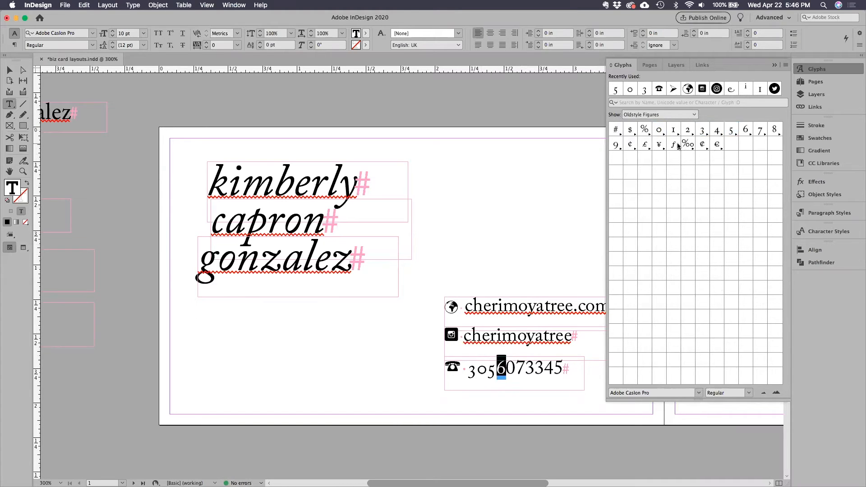
{"action": "double_click", "coordinate": [746, 131]}
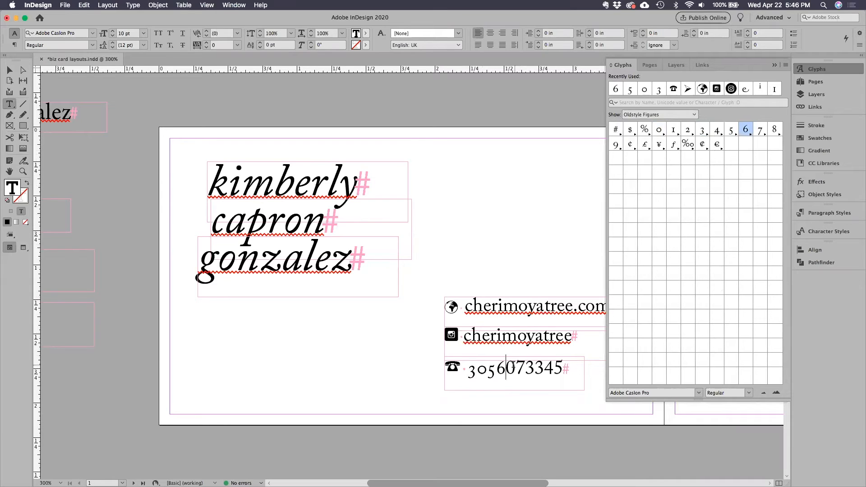
{"action": "left_click_drag", "start_coordinate": [507, 369], "coordinate": [516, 369]}
{"action": "double_click", "coordinate": [660, 131]}
{"action": "left_click_drag", "start_coordinate": [516, 369], "coordinate": [525, 369]}
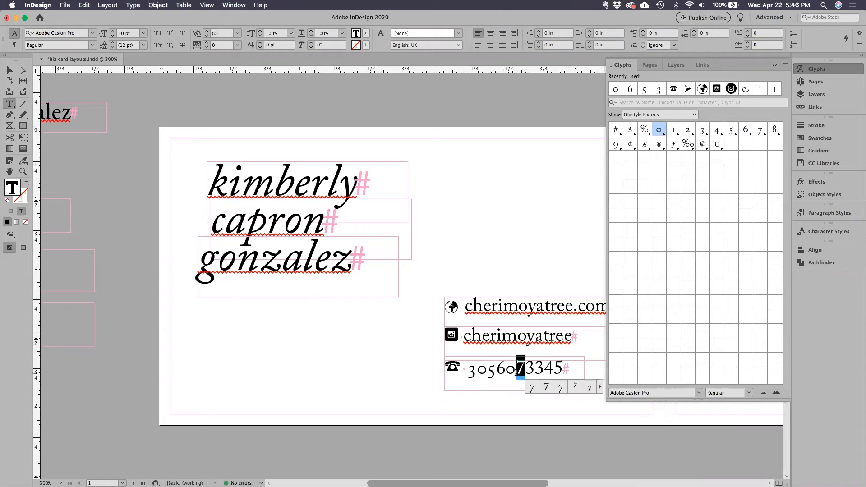
{"action": "double_click", "coordinate": [761, 131]}
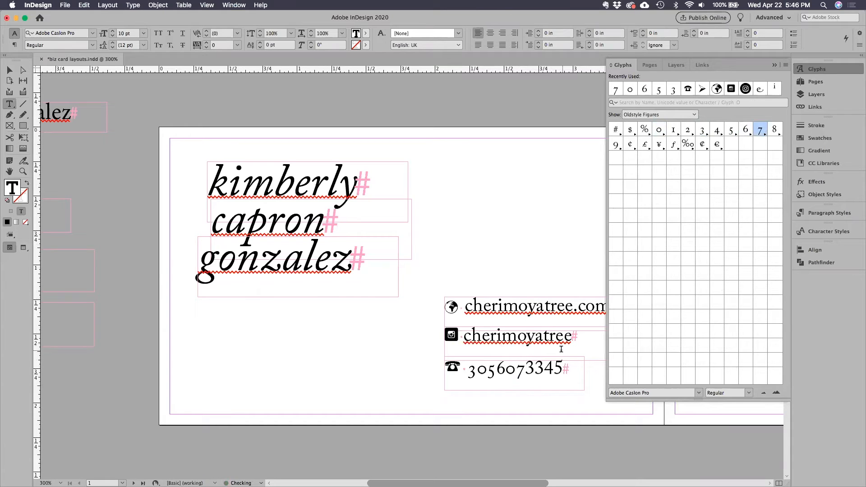
Replace the last four digits of the phone number with oldstyle figure glyphs and collapse the glyph list.
{"action": "key", "text": "shift+Right"}
{"action": "double_click", "coordinate": [702, 130]}
{"action": "key", "text": "shift+Right"}
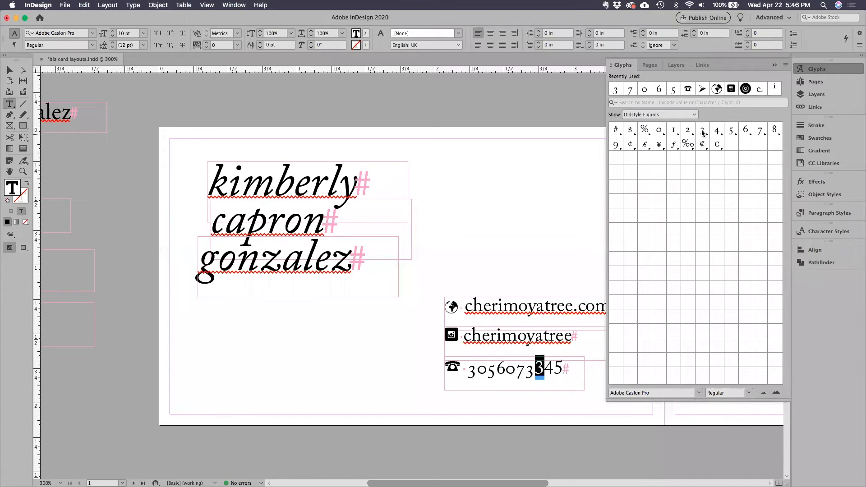
{"action": "double_click", "coordinate": [703, 131]}
{"action": "key", "text": "shift+Right"}
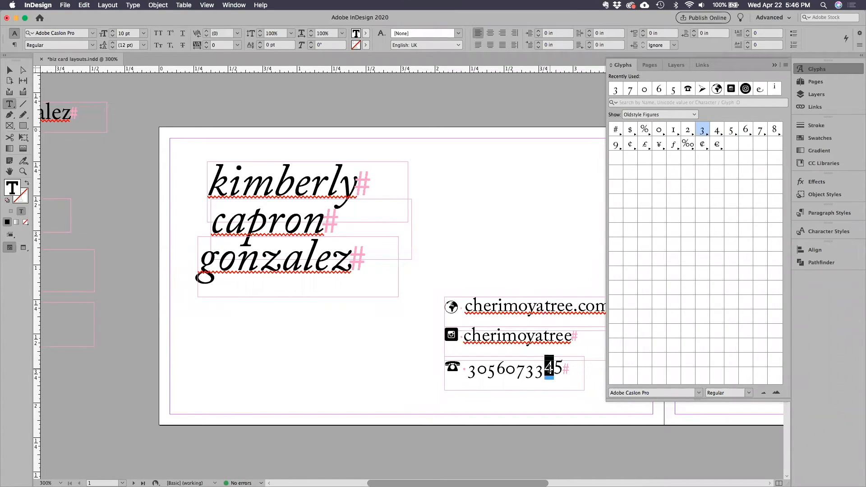
{"action": "double_click", "coordinate": [716, 131]}
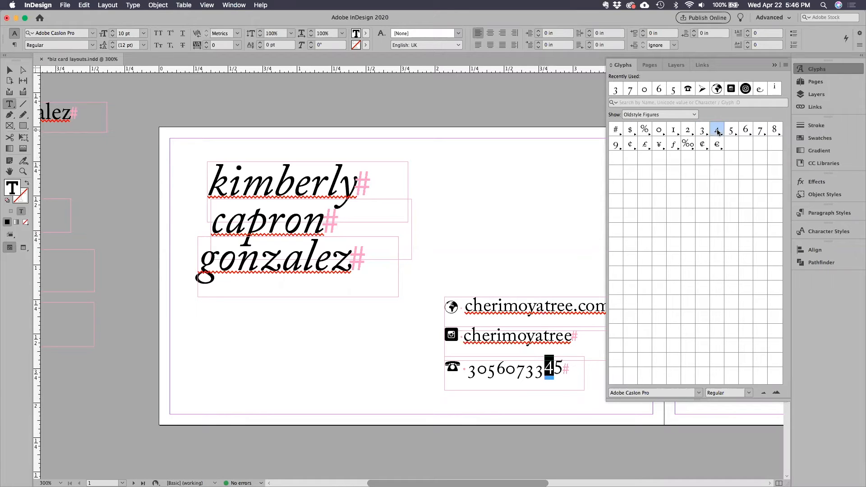
{"action": "left_click_drag", "start_coordinate": [554, 368], "coordinate": [564, 367]}
{"action": "double_click", "coordinate": [731, 131]}
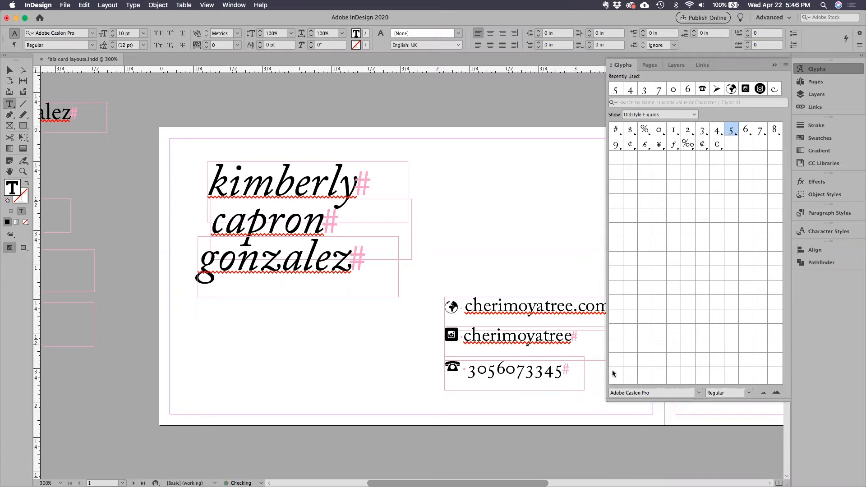
{"action": "left_click", "coordinate": [775, 65]}
Separate the phone number into groups of three, three and four digits with periods, and preview the card without frame edges.
{"action": "left_click", "coordinate": [498, 375]}
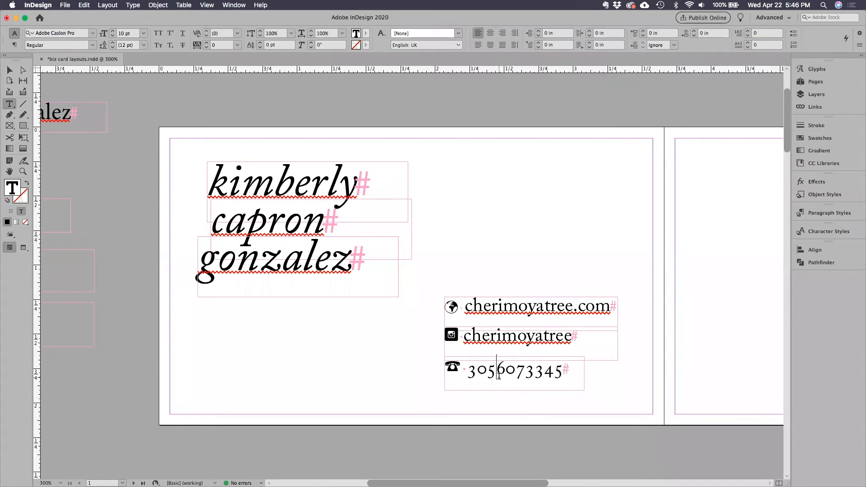
{"action": "type", "text": "."}
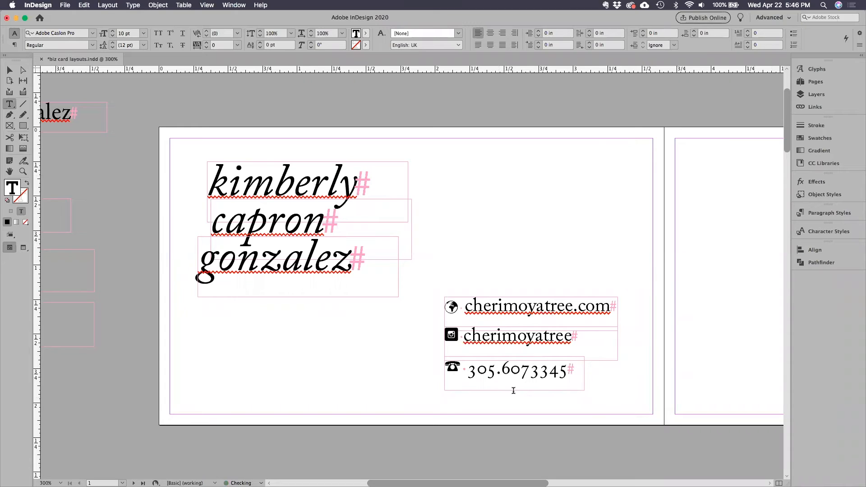
{"action": "left_click", "coordinate": [529, 374]}
{"action": "type", "text": "."}
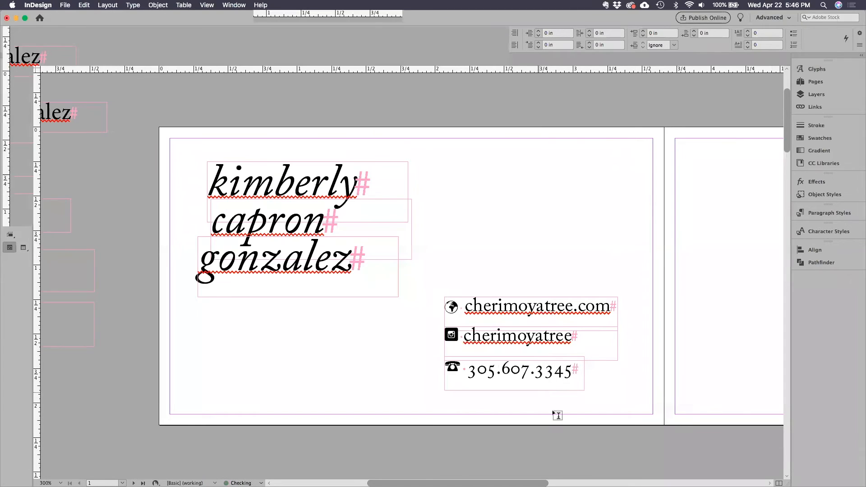
{"action": "left_click", "coordinate": [9, 71]}
{"action": "left_click", "coordinate": [140, 102]}
{"action": "key", "text": "w"}
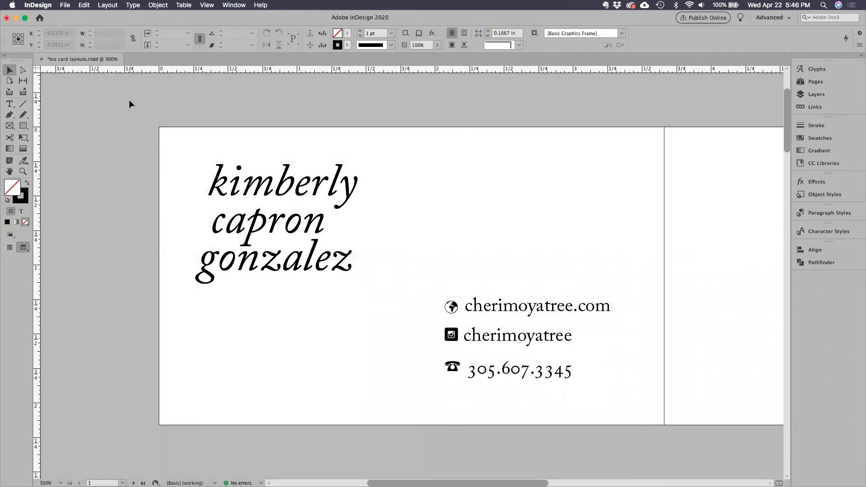
Display the document's color swatches alongside both card pages.
{"action": "key", "text": "super+minus"}
{"action": "key", "text": "super+minus"}
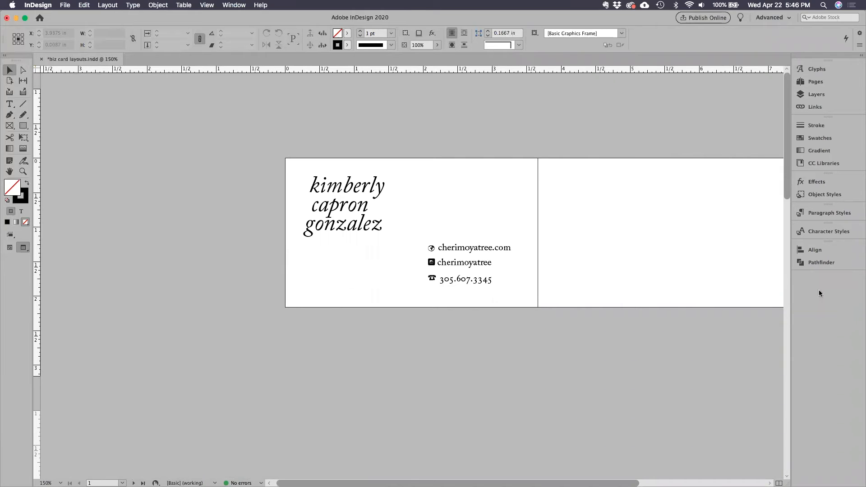
{"action": "scroll", "coordinate": [357, 188], "scroll_direction": "right", "scroll_amount": 5}
{"action": "scroll", "coordinate": [383, 185], "scroll_direction": "left", "scroll_amount": 1}
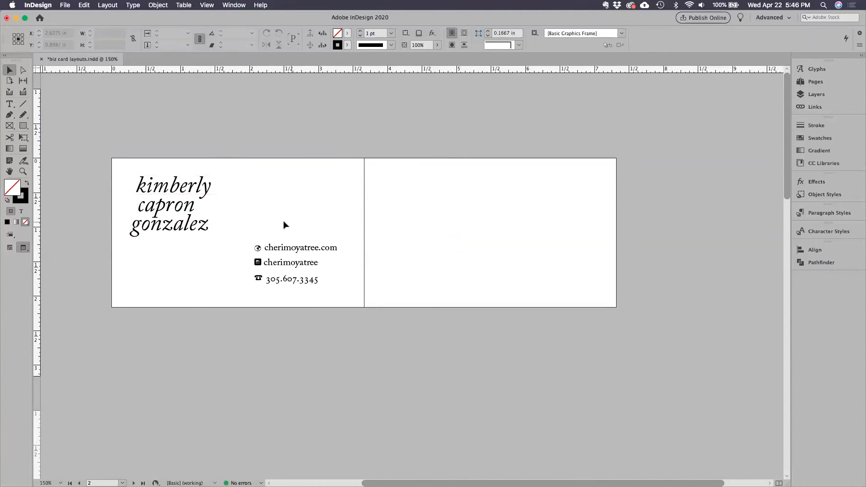
{"action": "left_click", "coordinate": [834, 134]}
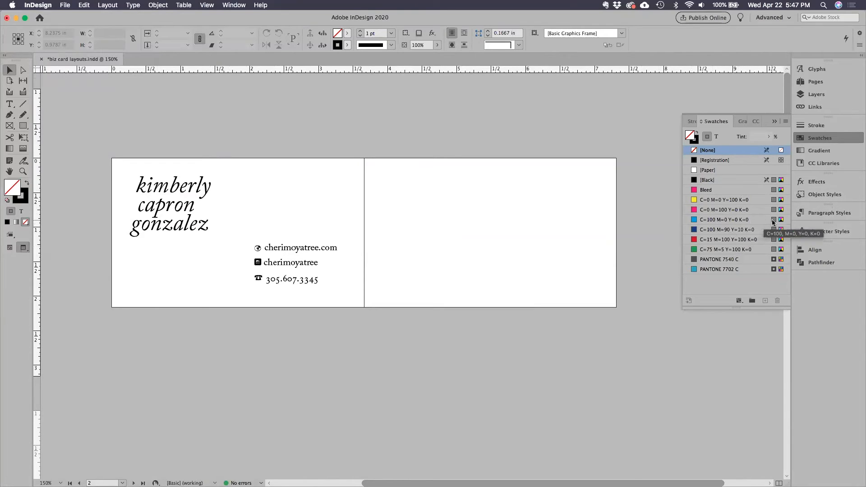
Try coloring the first line of the stacked name teal with the custom color 347a8b, and undo the color change.
{"action": "left_click", "coordinate": [10, 106]}
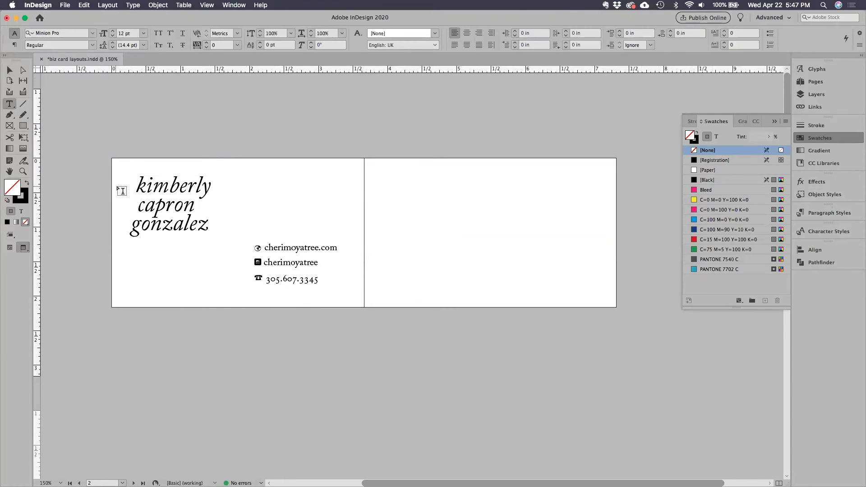
{"action": "left_click_drag", "start_coordinate": [138, 185], "coordinate": [213, 202]}
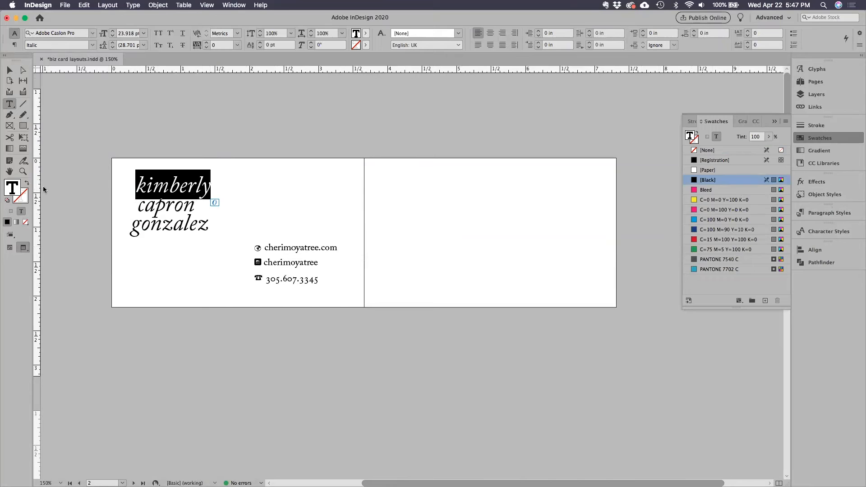
{"action": "double_click", "coordinate": [14, 189]}
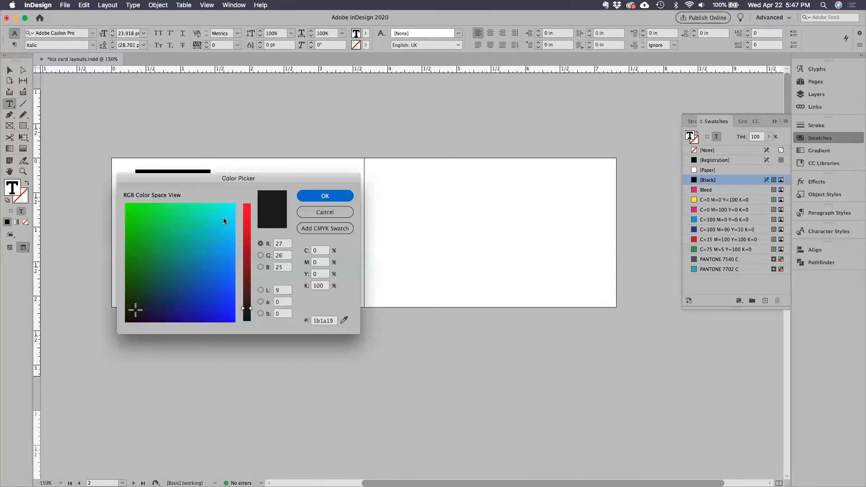
{"action": "left_click", "coordinate": [217, 262]}
{"action": "left_click", "coordinate": [217, 291]}
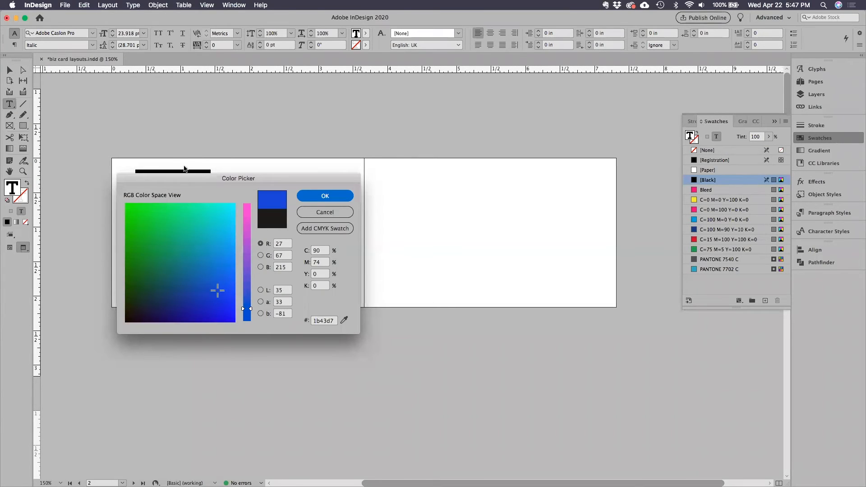
{"action": "left_click_drag", "start_coordinate": [191, 178], "coordinate": [364, 216]}
{"action": "left_click", "coordinate": [351, 339]}
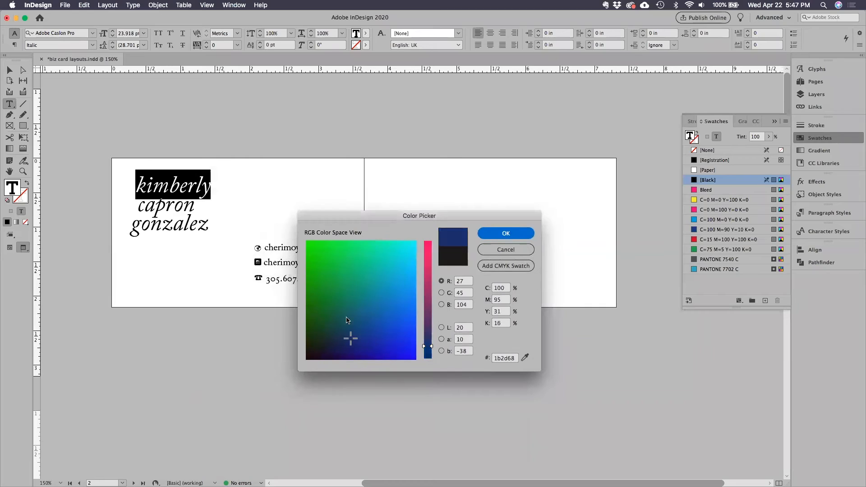
{"action": "left_click", "coordinate": [339, 283]}
{"action": "left_click", "coordinate": [395, 338]}
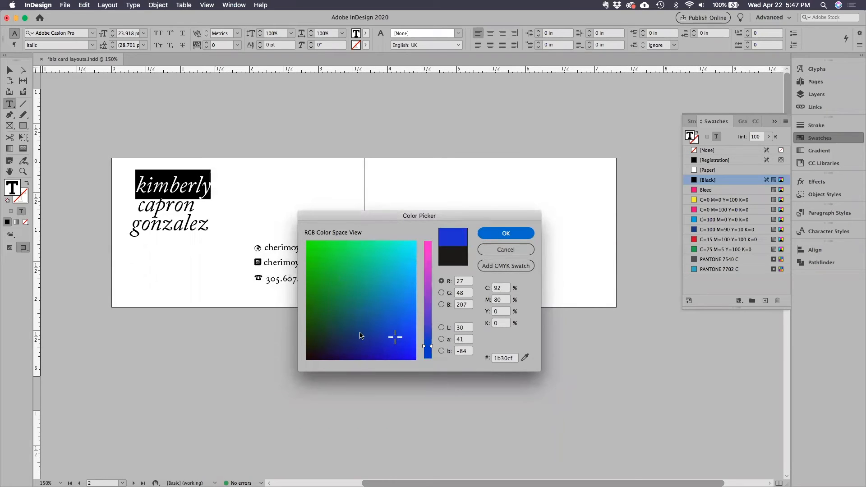
{"action": "left_click", "coordinate": [406, 315]}
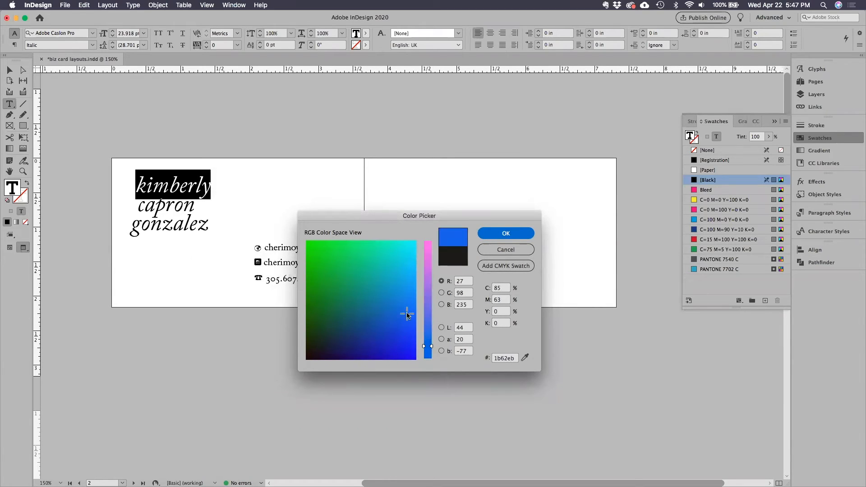
{"action": "left_click", "coordinate": [428, 335]}
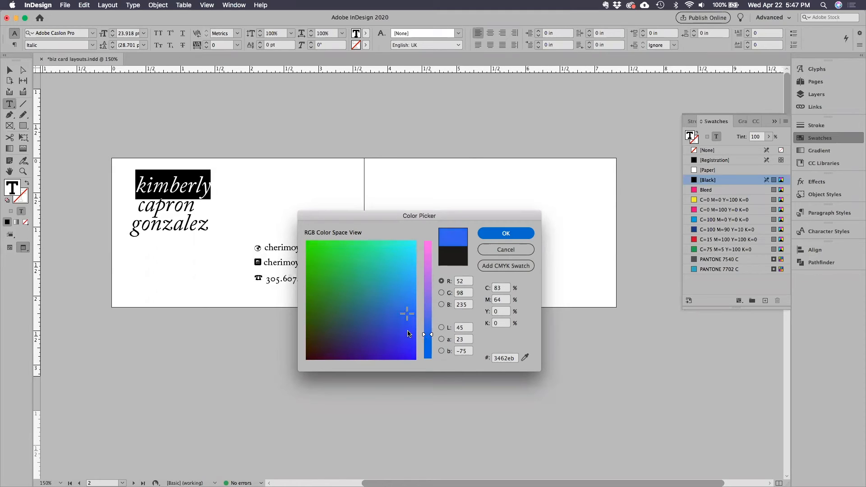
{"action": "left_click", "coordinate": [403, 292]}
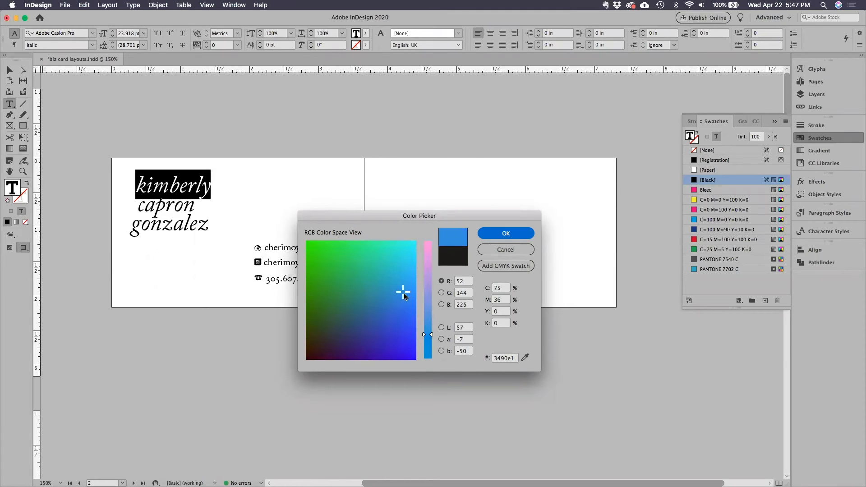
{"action": "left_click", "coordinate": [383, 309]}
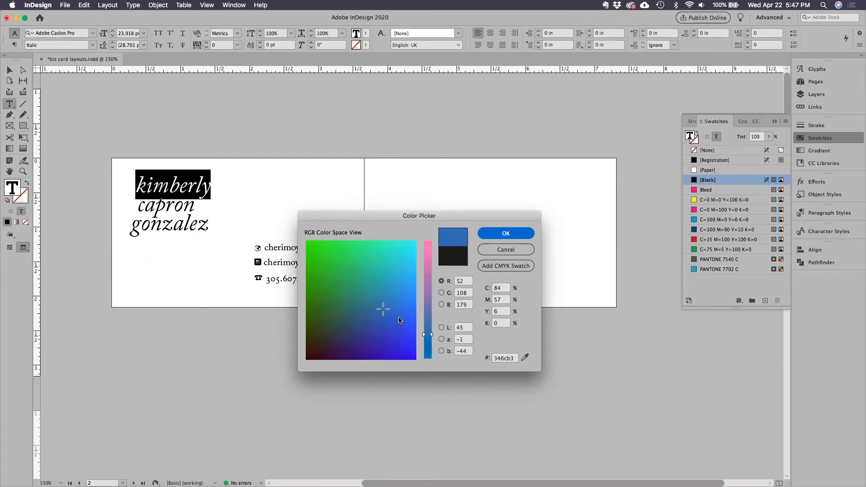
{"action": "left_click", "coordinate": [363, 338]}
{"action": "left_click", "coordinate": [366, 302]}
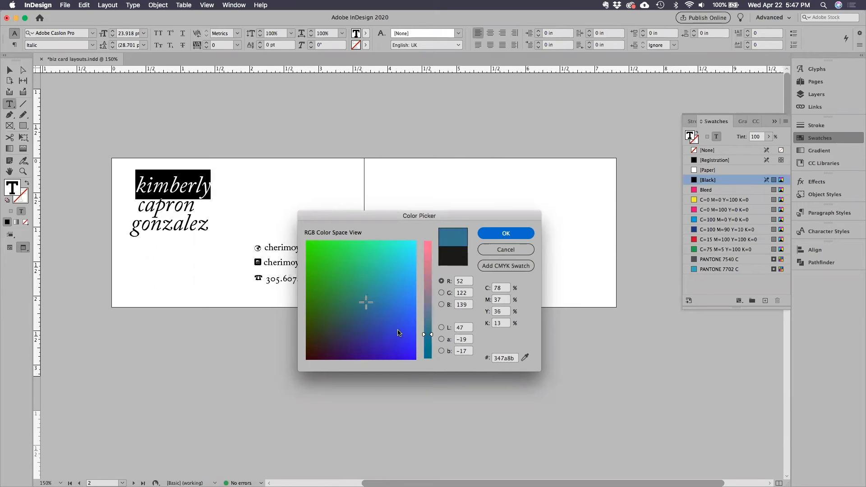
{"action": "left_click", "coordinate": [506, 233]}
{"action": "left_click", "coordinate": [10, 70]}
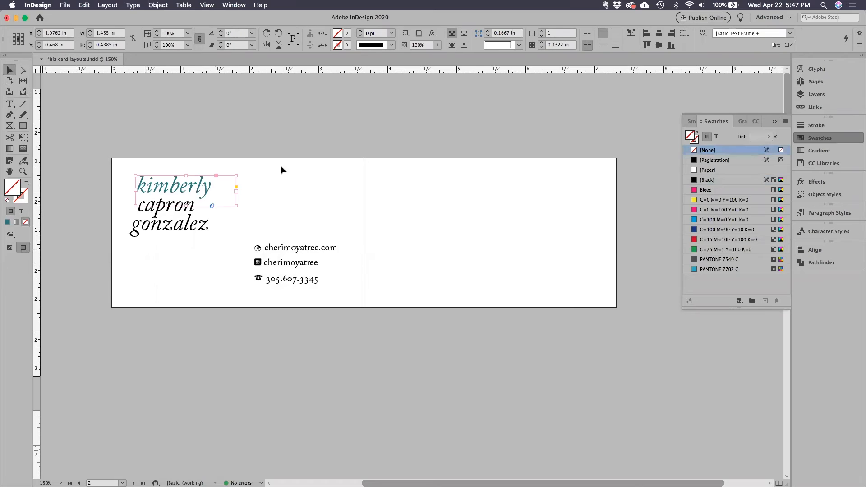
{"action": "left_click", "coordinate": [276, 140]}
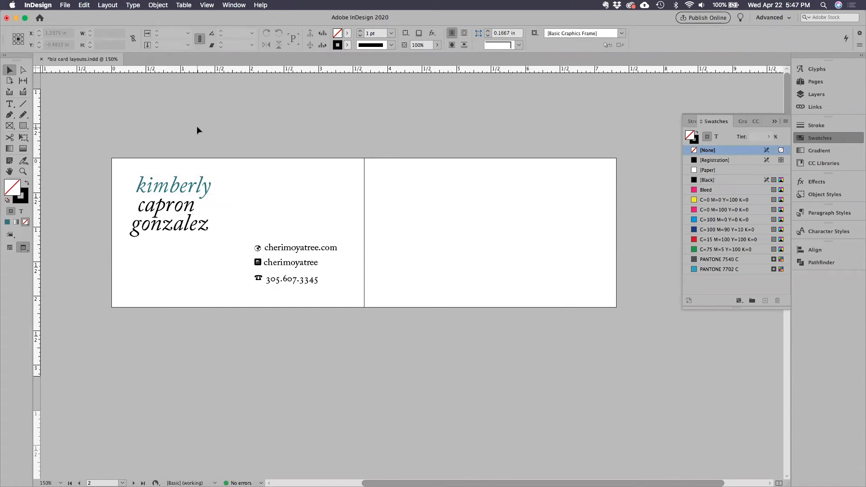
{"action": "key", "text": "super+z"}
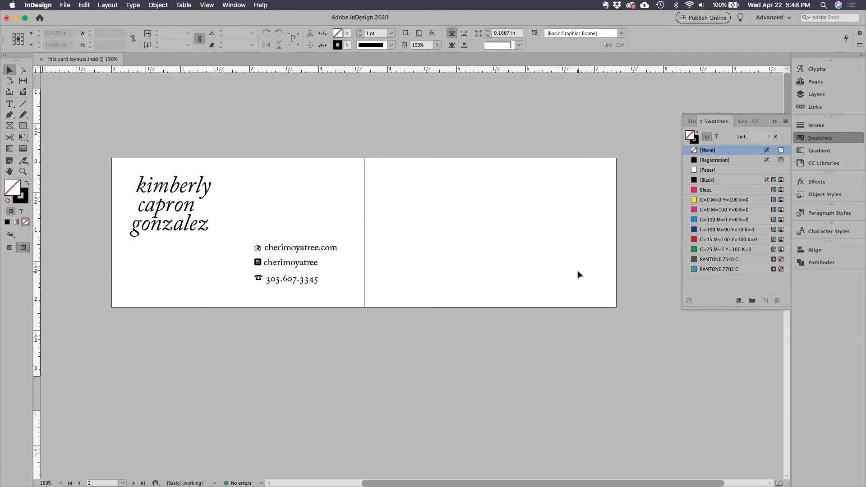
Copy the full-name text frame from the pasteboard onto the second card page and duplicate it, stacking the two copies.
{"action": "key", "text": "w"}
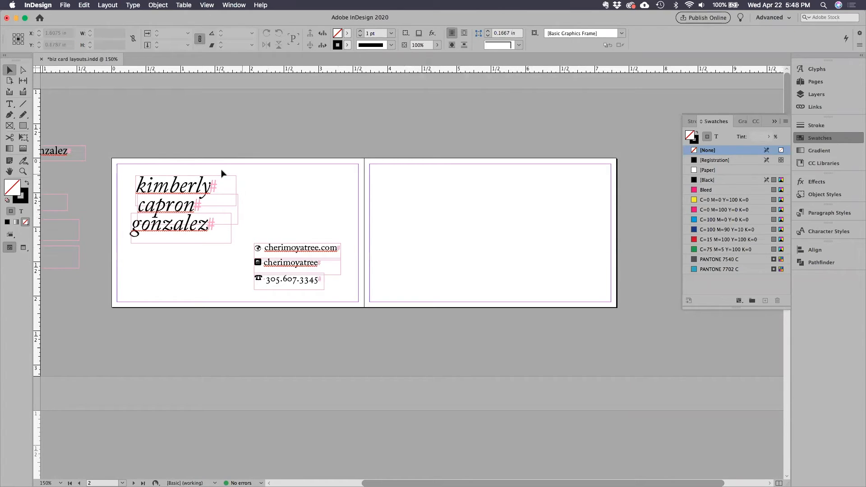
{"action": "left_click_drag", "start_coordinate": [272, 151], "coordinate": [362, 145]}
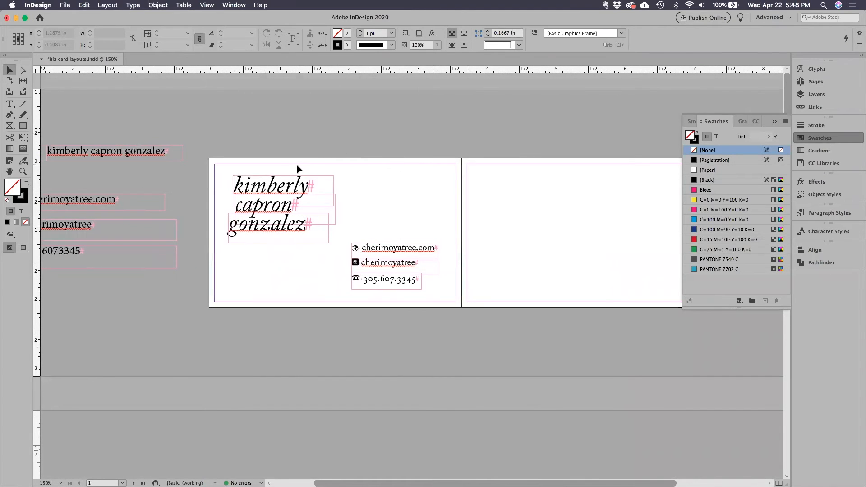
{"action": "left_click_drag", "start_coordinate": [103, 152], "coordinate": [560, 267]}
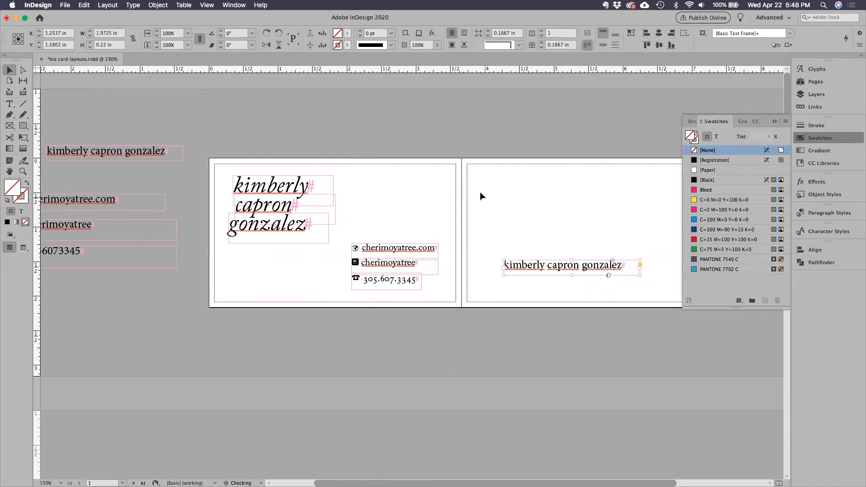
{"action": "left_click_drag", "start_coordinate": [462, 154], "coordinate": [290, 153]}
{"action": "mouse_move", "coordinate": [417, 267]}
{"action": "left_mouse_down"}
{"action": "mouse_move", "coordinate": [413, 249]}
{"action": "mouse_move", "coordinate": [420, 273]}
{"action": "mouse_move", "coordinate": [414, 269]}
{"action": "left_mouse_up"}
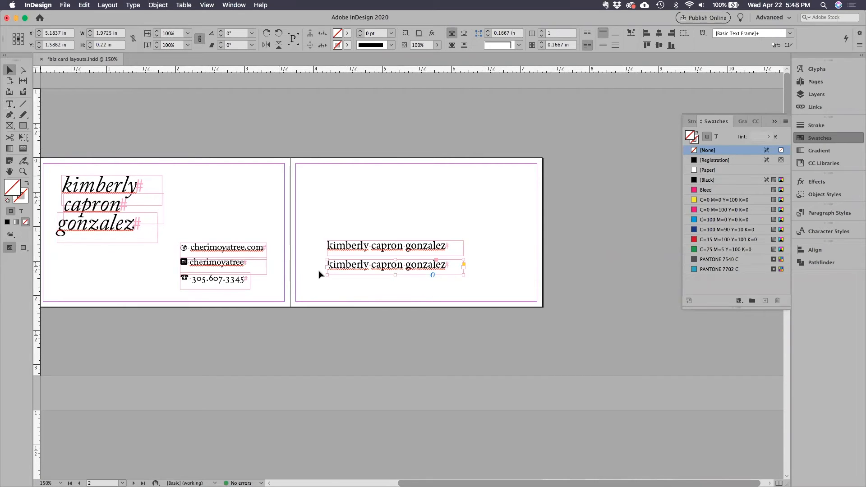
Replace the text of the lower name copy on the second page with "artist teacher maker".
{"action": "double_click", "coordinate": [386, 270]}
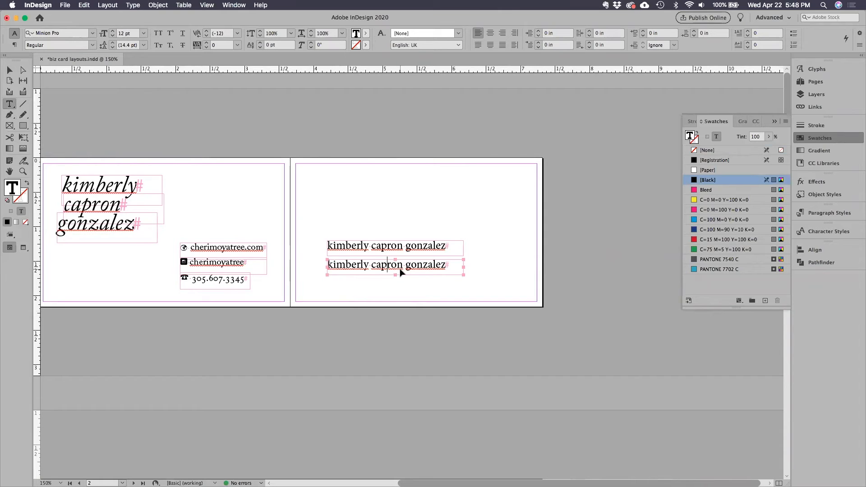
{"action": "triple_click", "coordinate": [399, 270]}
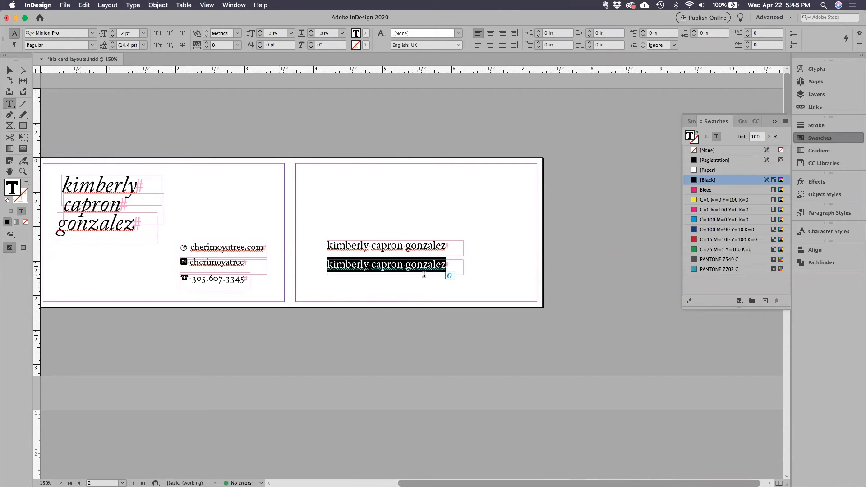
{"action": "type", "text": "artist"}
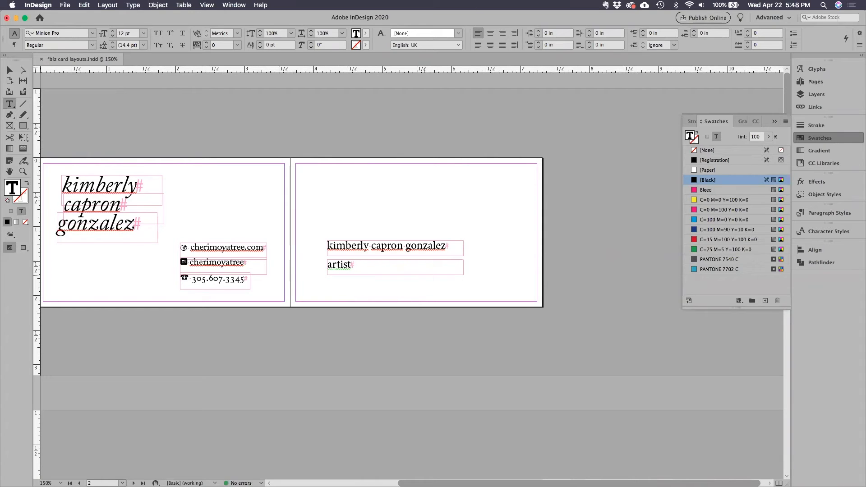
{"action": "type", "text": " teacher make"}
Set the font of both text frames on the second page to Adobe Caslon Pro.
{"action": "left_click", "coordinate": [9, 70]}
{"action": "left_click_drag", "start_coordinate": [398, 286], "coordinate": [357, 251]}
{"action": "key", "text": "t"}
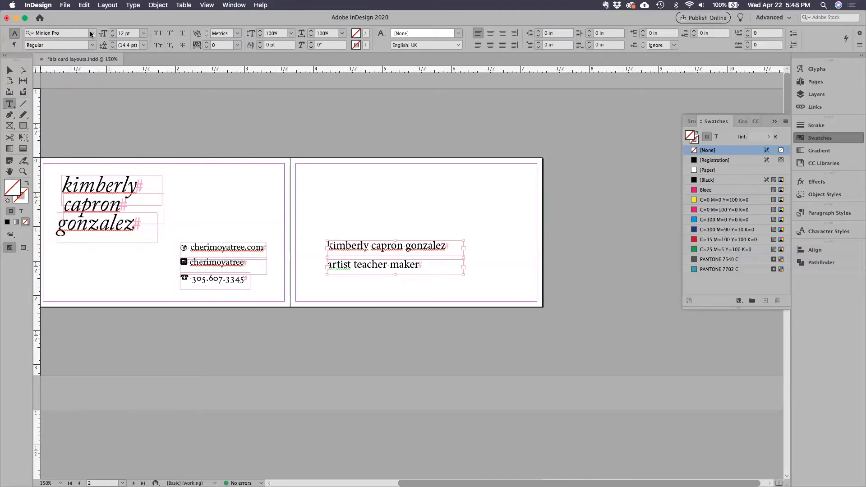
{"action": "left_click", "coordinate": [92, 33]}
{"action": "scroll", "coordinate": [245, 157], "scroll_direction": "up", "scroll_amount": 3}
{"action": "scroll", "coordinate": [246, 131], "scroll_direction": "up", "scroll_amount": 15}
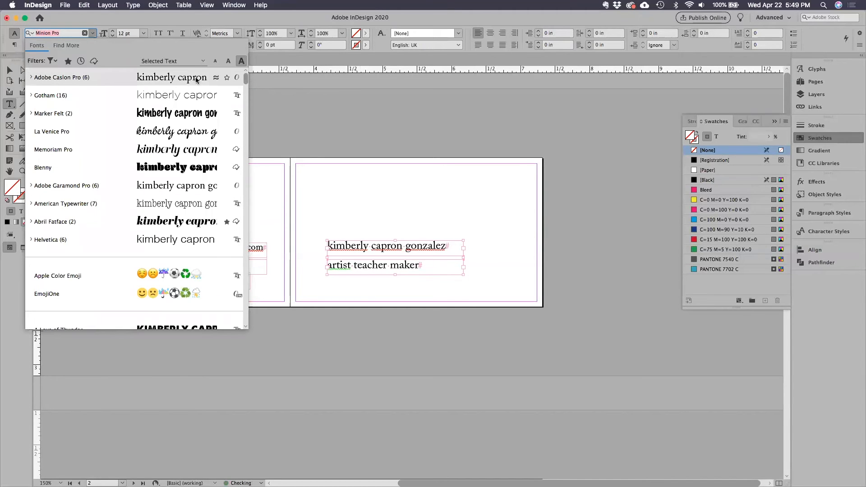
{"action": "left_click", "coordinate": [160, 78]}
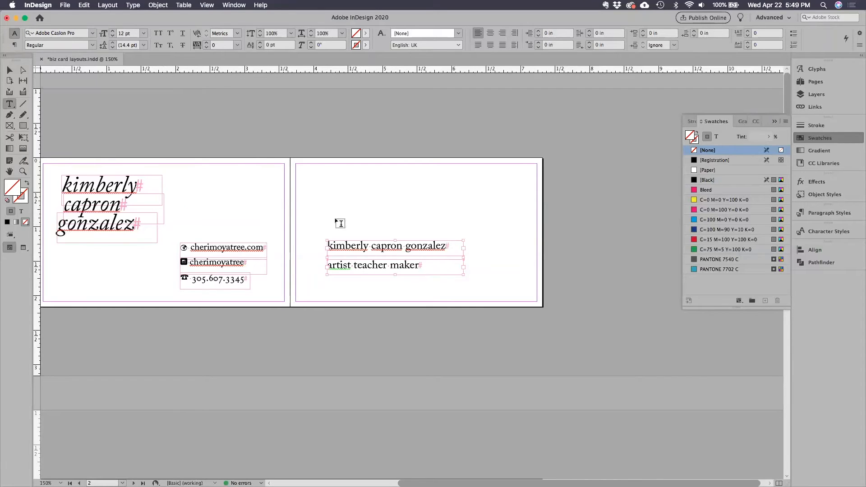
Apply the Italic style to both lines on the second page and preview the cards without frame edges.
{"action": "left_click", "coordinate": [93, 46]}
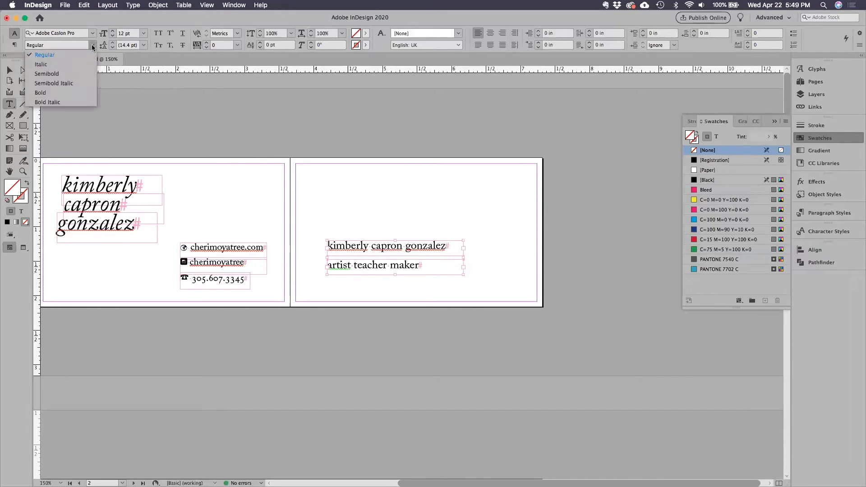
{"action": "left_click", "coordinate": [41, 64]}
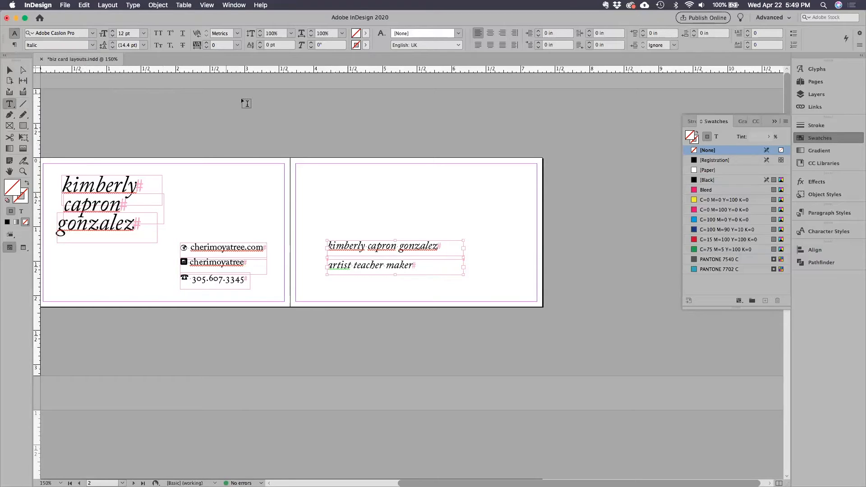
{"action": "left_click", "coordinate": [9, 70]}
{"action": "left_click", "coordinate": [301, 291]}
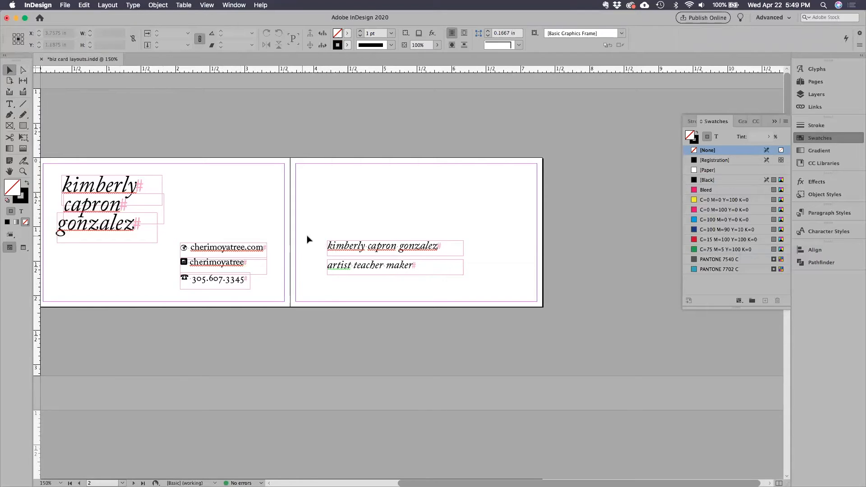
{"action": "key", "text": "w"}
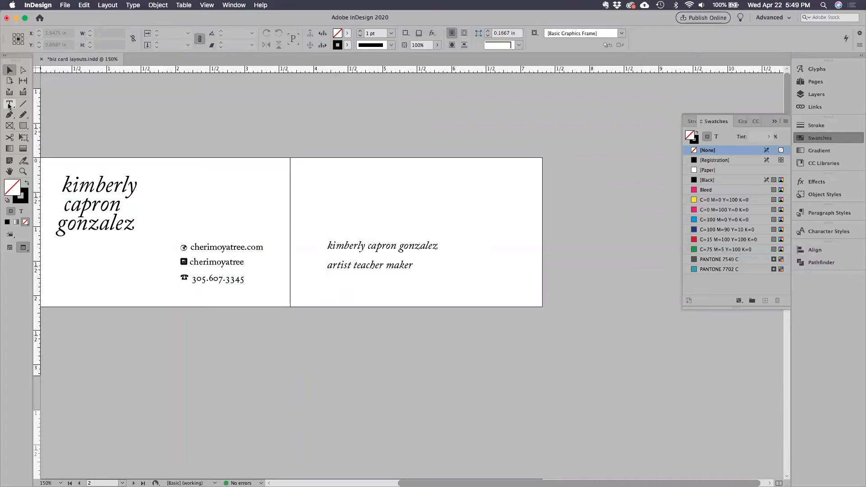
Replace the spaces between the words of the tagline with periods so it reads "artist.teacher.maker".
{"action": "double_click", "coordinate": [357, 269]}
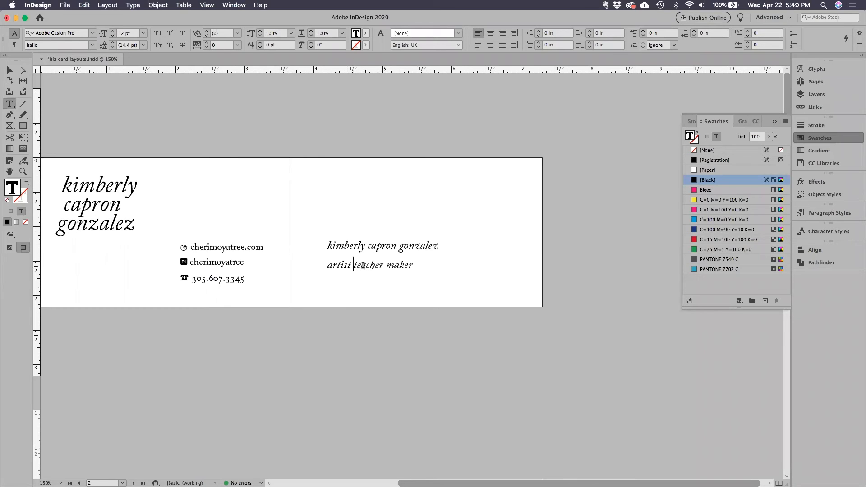
{"action": "key", "text": "BackSpace"}
{"action": "type", "text": "."}
{"action": "key", "text": "BackSpace"}
{"action": "type", "text": "."}
Move the tagline up closer beneath the name, and shift both lines slightly down and left on the second page.
{"action": "left_click", "coordinate": [15, 71]}
{"action": "left_click", "coordinate": [341, 180]}
{"action": "left_click_drag", "start_coordinate": [367, 272], "coordinate": [367, 264]}
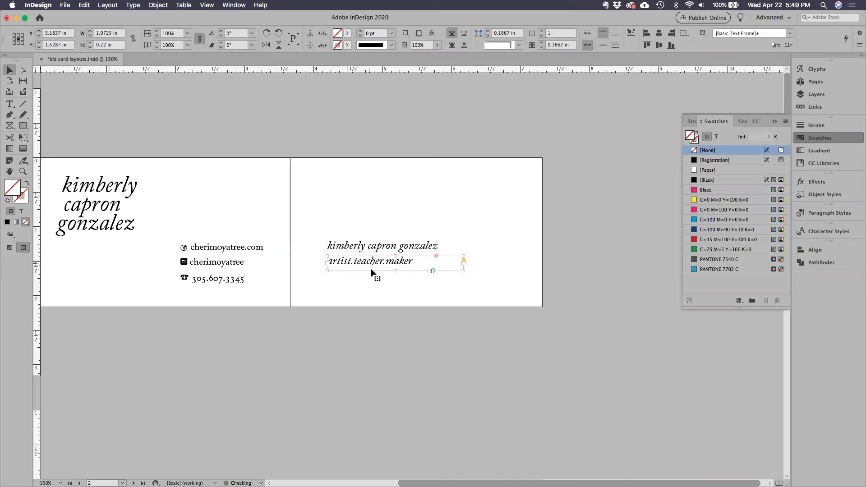
{"action": "left_click", "coordinate": [360, 328]}
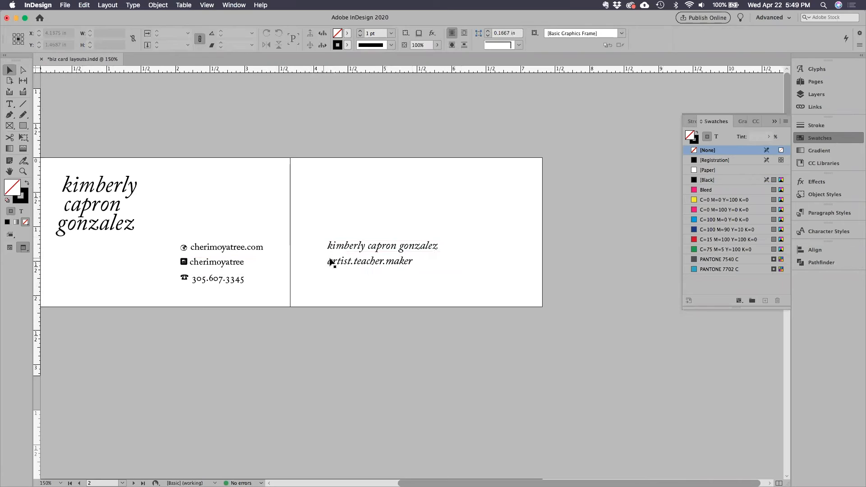
{"action": "left_click_drag", "start_coordinate": [355, 267], "coordinate": [355, 267]}
{"action": "mouse_move", "coordinate": [352, 271]}
{"action": "left_mouse_down"}
{"action": "mouse_move", "coordinate": [352, 285]}
{"action": "mouse_move", "coordinate": [346, 279]}
{"action": "left_mouse_up"}
{"action": "left_click", "coordinate": [392, 236]}
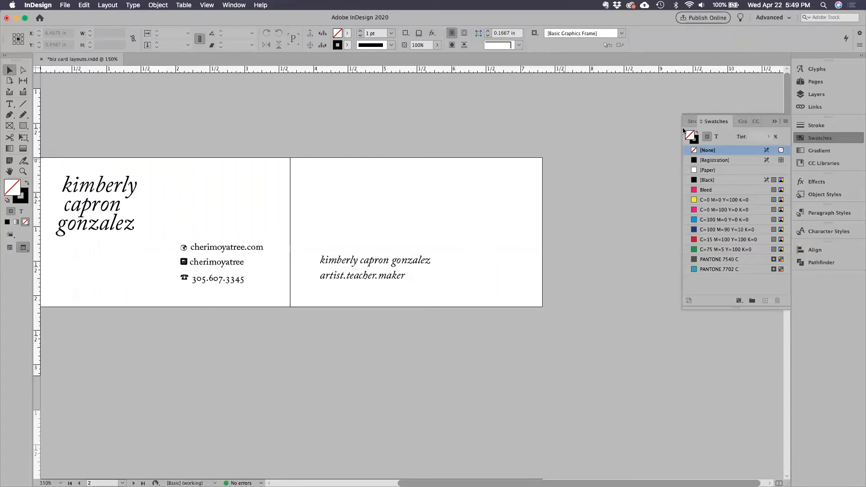
Show the glyph list and frame edges, and draw an empty rectangular text frame above the name on the second page.
{"action": "left_click", "coordinate": [817, 69]}
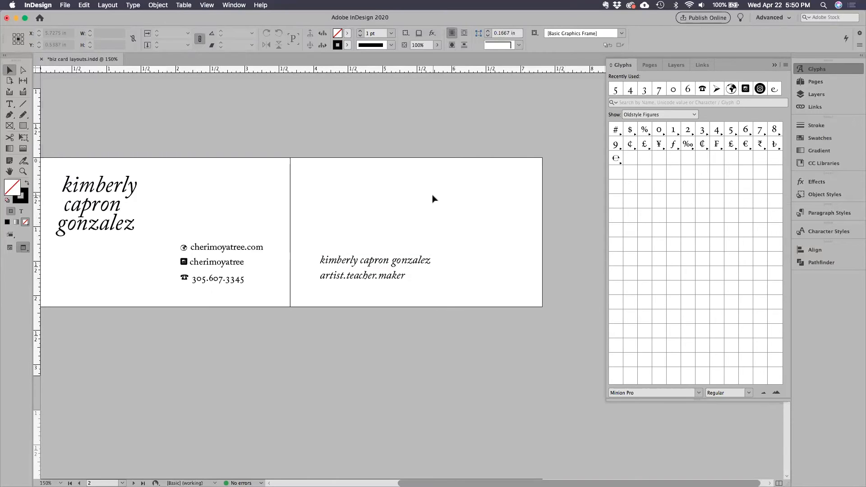
{"action": "key", "text": "w"}
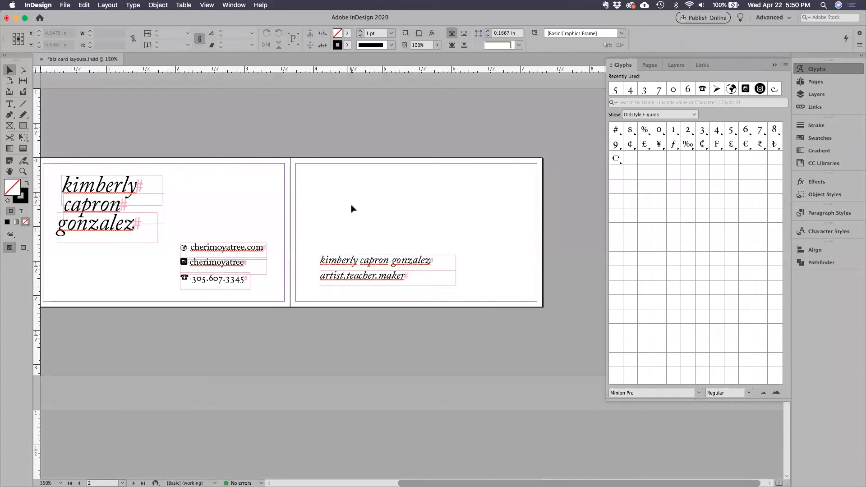
{"action": "left_click", "coordinate": [9, 105]}
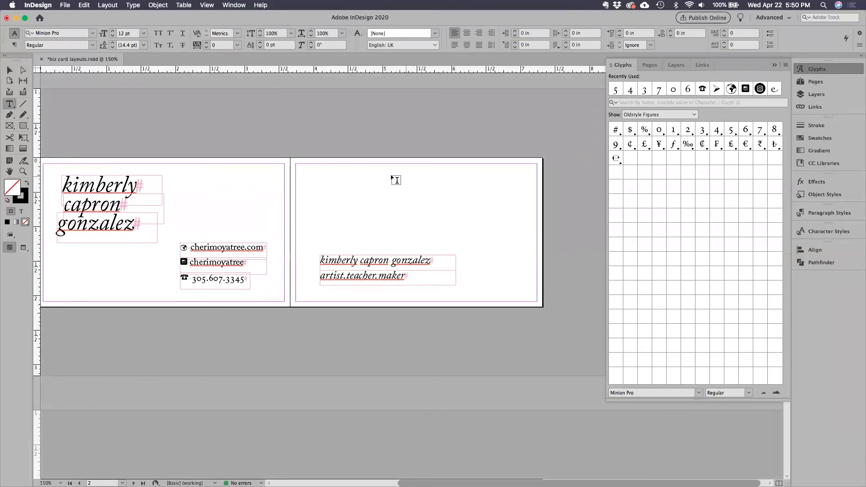
{"action": "left_click_drag", "start_coordinate": [392, 176], "coordinate": [506, 244]}
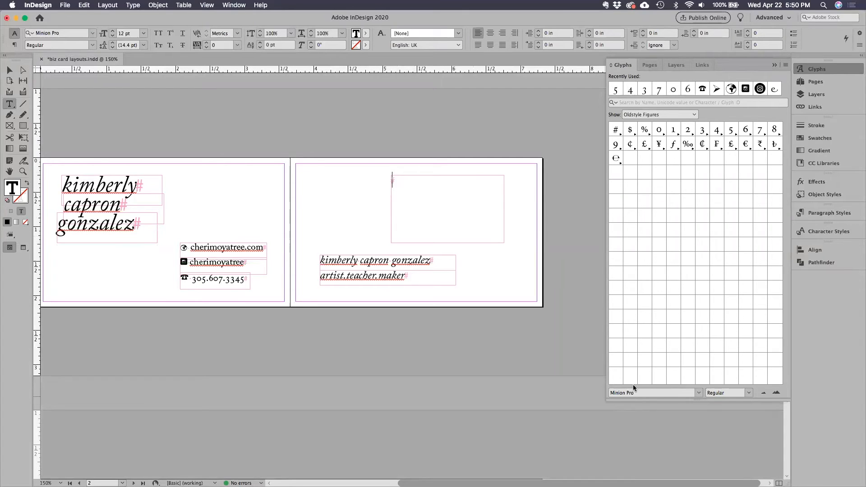
Set the font of the empty text frame to FloralCapsNouveau and list its glyphs.
{"action": "left_click", "coordinate": [698, 393]}
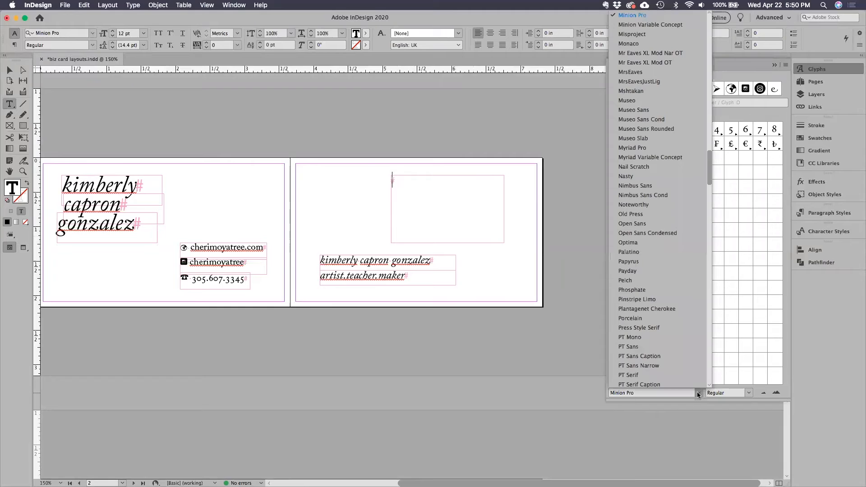
{"action": "scroll", "coordinate": [678, 352], "scroll_direction": "up", "scroll_amount": 5}
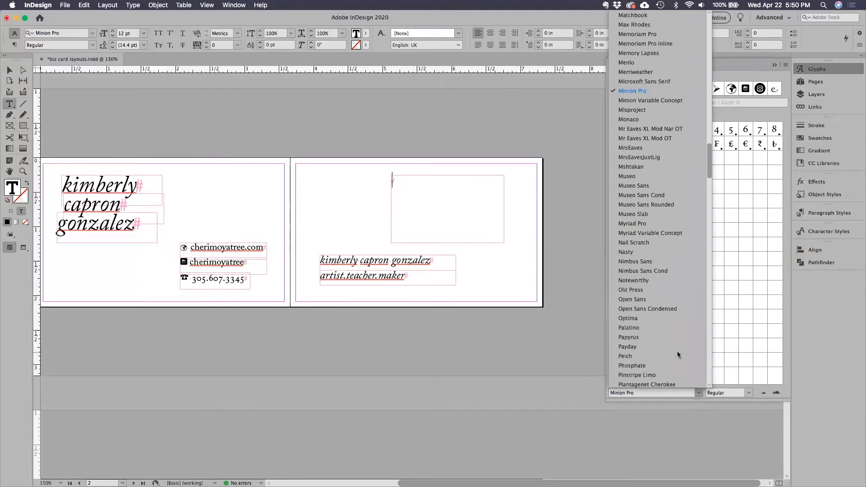
{"action": "scroll", "coordinate": [677, 354], "scroll_direction": "up", "scroll_amount": 5}
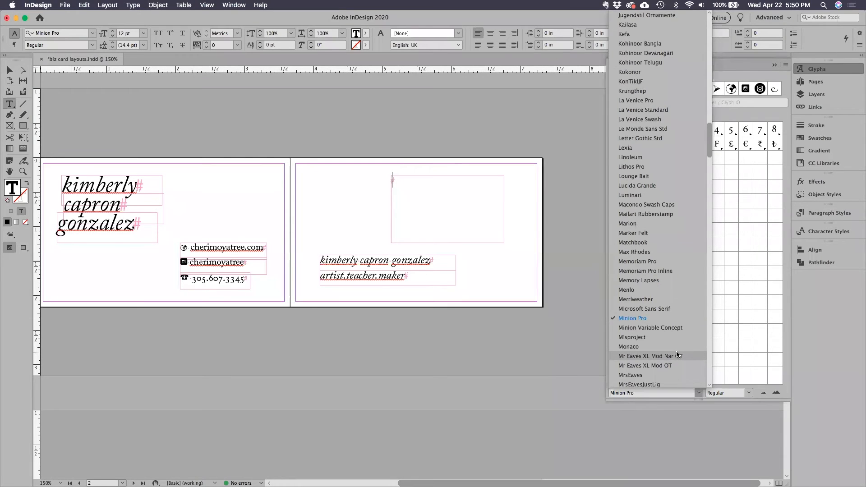
{"action": "scroll", "coordinate": [677, 354], "scroll_direction": "down", "scroll_amount": 10}
{"action": "scroll", "coordinate": [677, 354], "scroll_direction": "down", "scroll_amount": 10}
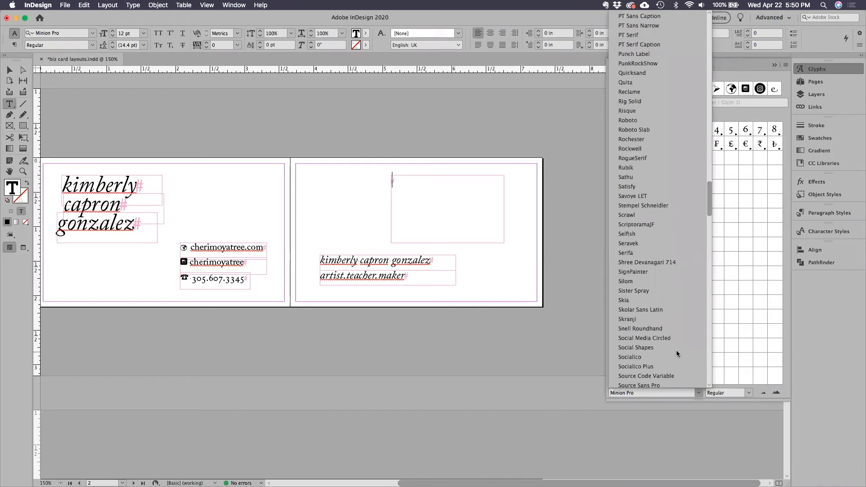
{"action": "scroll", "coordinate": [676, 351], "scroll_direction": "down", "scroll_amount": 8}
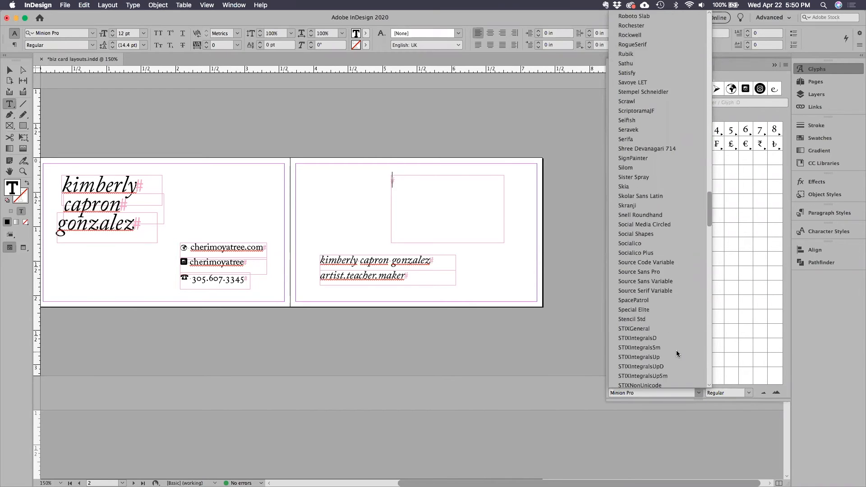
{"action": "scroll", "coordinate": [676, 350], "scroll_direction": "down", "scroll_amount": 5}
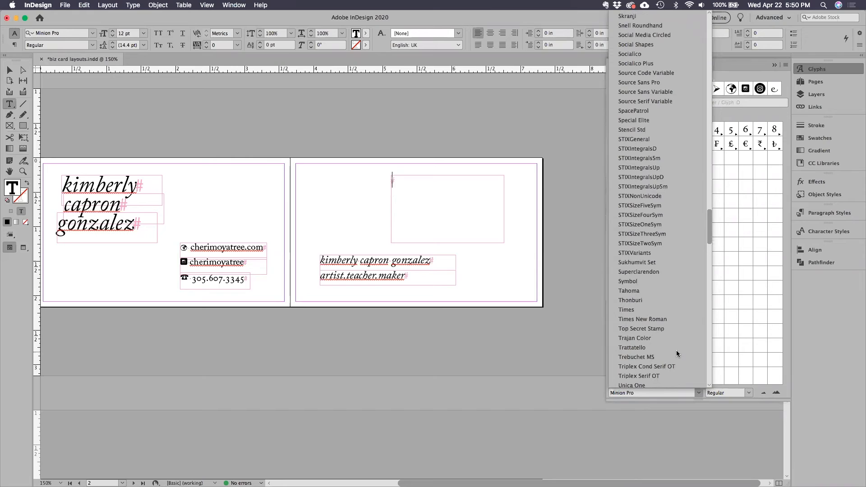
{"action": "scroll", "coordinate": [675, 350], "scroll_direction": "down", "scroll_amount": 4}
{"action": "scroll", "coordinate": [676, 350], "scroll_direction": "down", "scroll_amount": 3}
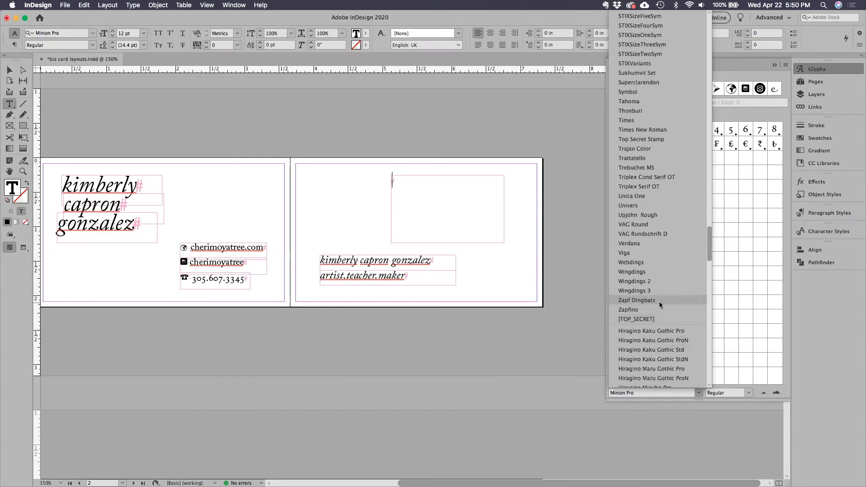
{"action": "scroll", "coordinate": [659, 303], "scroll_direction": "up", "scroll_amount": 4}
{"action": "scroll", "coordinate": [660, 305], "scroll_direction": "up", "scroll_amount": 2}
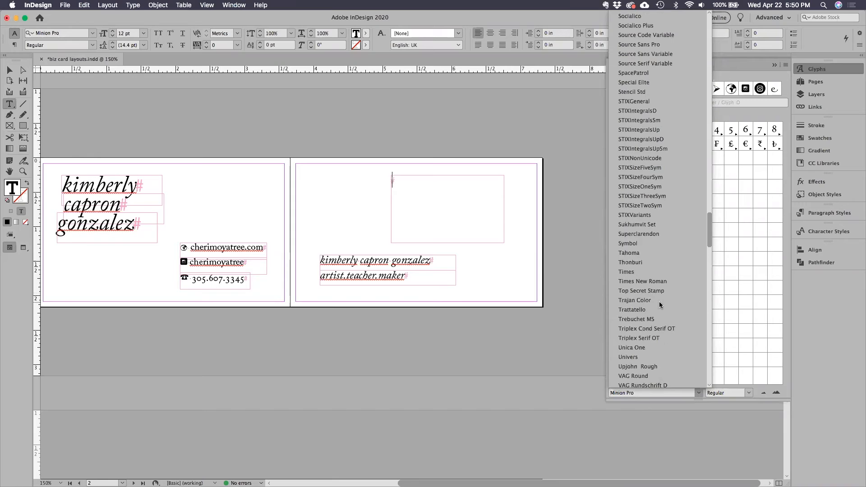
{"action": "scroll", "coordinate": [659, 305], "scroll_direction": "up", "scroll_amount": 5}
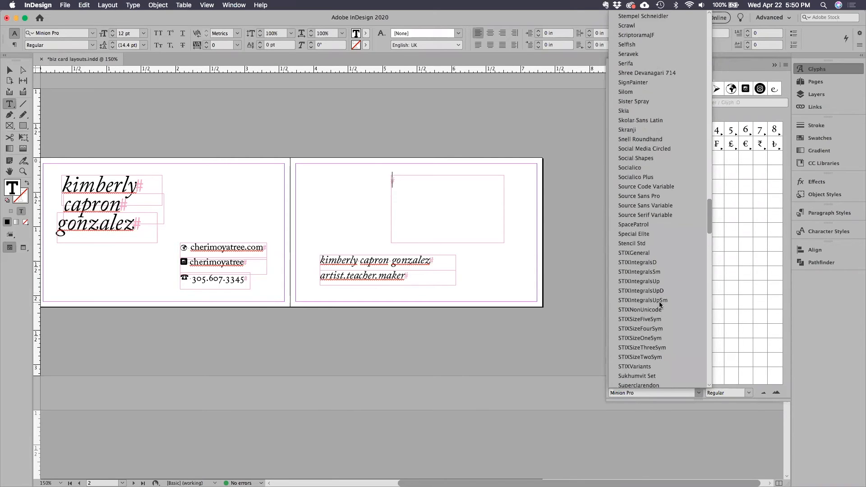
{"action": "scroll", "coordinate": [659, 305], "scroll_direction": "up", "scroll_amount": 3}
{"action": "scroll", "coordinate": [659, 305], "scroll_direction": "up", "scroll_amount": 9}
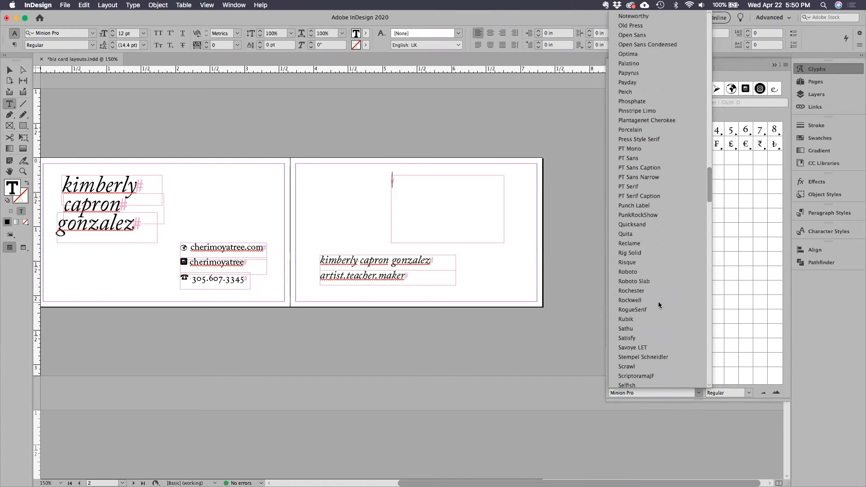
{"action": "scroll", "coordinate": [659, 305], "scroll_direction": "up", "scroll_amount": 7}
{"action": "scroll", "coordinate": [659, 305], "scroll_direction": "up", "scroll_amount": 7}
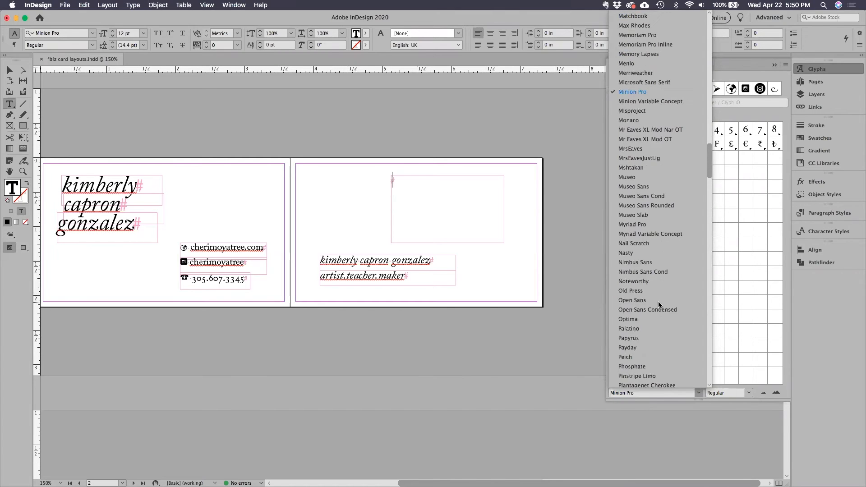
{"action": "scroll", "coordinate": [659, 304], "scroll_direction": "up", "scroll_amount": 5}
{"action": "scroll", "coordinate": [659, 305], "scroll_direction": "up", "scroll_amount": 10}
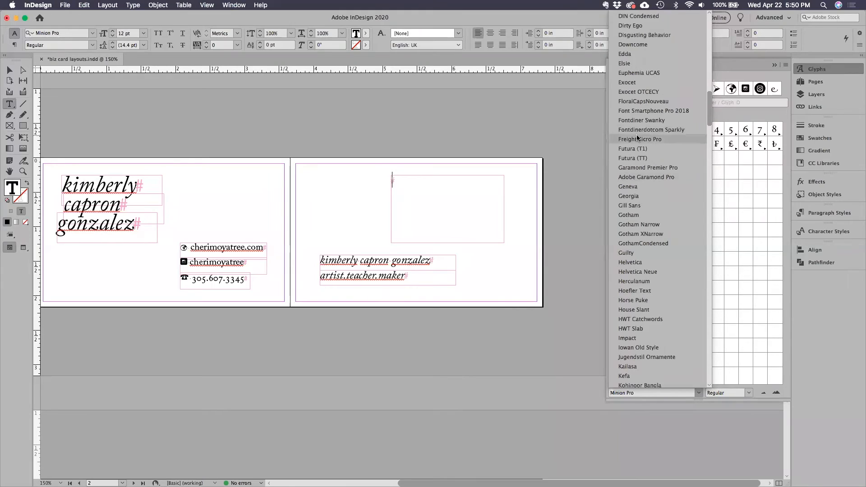
{"action": "left_click", "coordinate": [641, 106]}
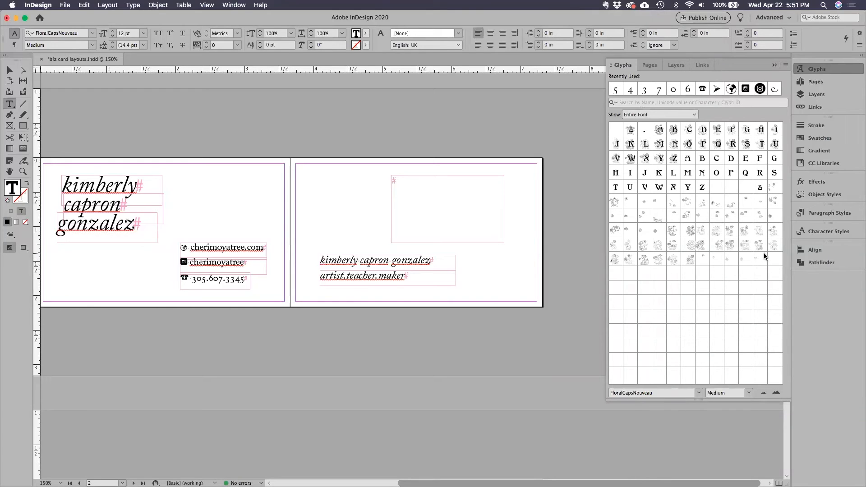
Insert the first floral ornament glyph into the text frame on the second page and set its size to 95 pt.
{"action": "double_click", "coordinate": [615, 203]}
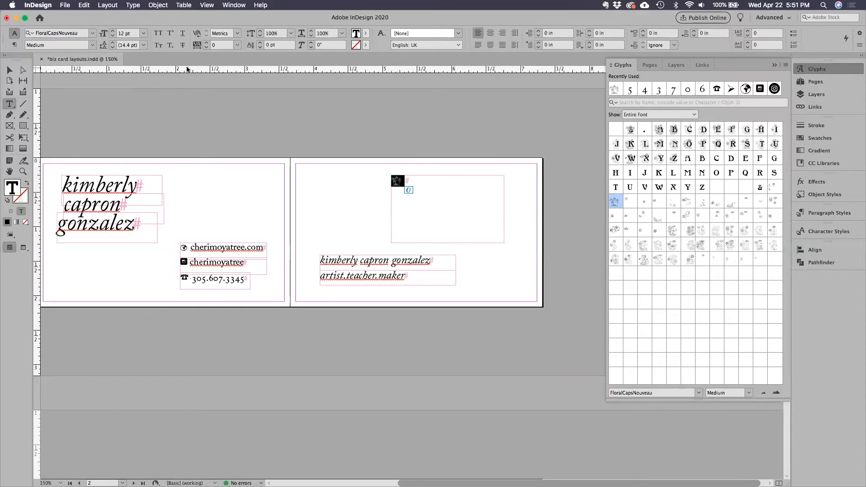
{"action": "left_click", "coordinate": [113, 31]}
{"action": "left_click", "coordinate": [113, 31]}
{"action": "left_click", "coordinate": [113, 31]}
{"action": "left_click", "coordinate": [112, 31]}
{"action": "left_click", "coordinate": [113, 31]}
{"action": "left_click", "coordinate": [112, 31]}
{"action": "left_click", "coordinate": [112, 31]}
{"action": "left_click", "coordinate": [112, 31]}
{"action": "left_click", "coordinate": [112, 31]}
{"action": "left_click", "coordinate": [113, 31]}
{"action": "left_click", "coordinate": [112, 31]}
{"action": "left_click", "coordinate": [113, 31]}
{"action": "left_click", "coordinate": [113, 31]}
{"action": "left_click", "coordinate": [112, 31]}
{"action": "left_click", "coordinate": [113, 31]}
{"action": "left_click", "coordinate": [112, 31]}
{"action": "left_click", "coordinate": [112, 31]}
{"action": "left_click", "coordinate": [112, 31]}
{"action": "left_click", "coordinate": [113, 31]}
{"action": "left_click", "coordinate": [112, 32]}
{"action": "left_click", "coordinate": [112, 31]}
{"action": "left_click", "coordinate": [113, 32]}
{"action": "left_click", "coordinate": [112, 31]}
{"action": "left_click", "coordinate": [113, 32]}
{"action": "left_click", "coordinate": [113, 32]}
{"action": "left_click", "coordinate": [112, 37]}
{"action": "left_click", "coordinate": [111, 38]}
{"action": "left_click", "coordinate": [111, 38]}
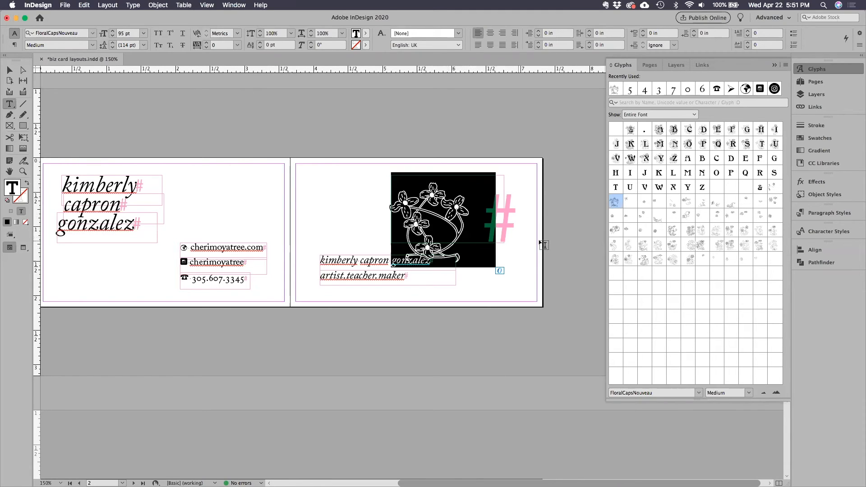
Try the scrolling berry branch glyph in the frame, and replace it with the ornament of two daisies on curling vines.
{"action": "double_click", "coordinate": [688, 203]}
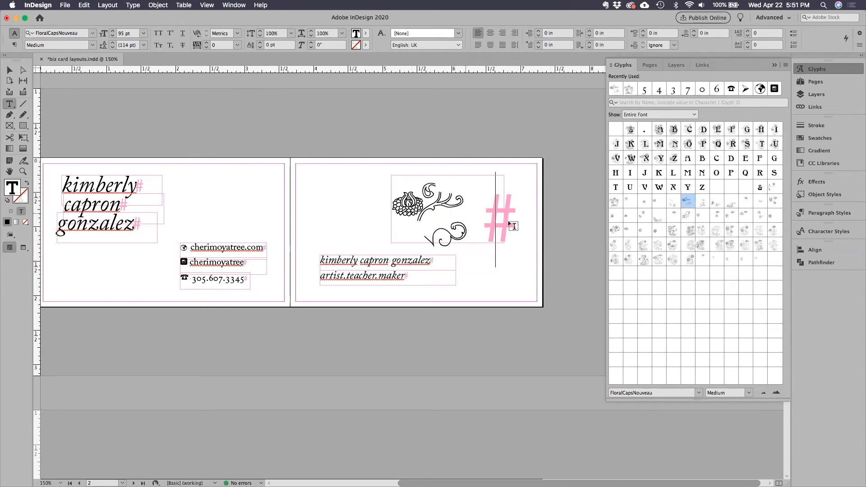
{"action": "double_click", "coordinate": [424, 219]}
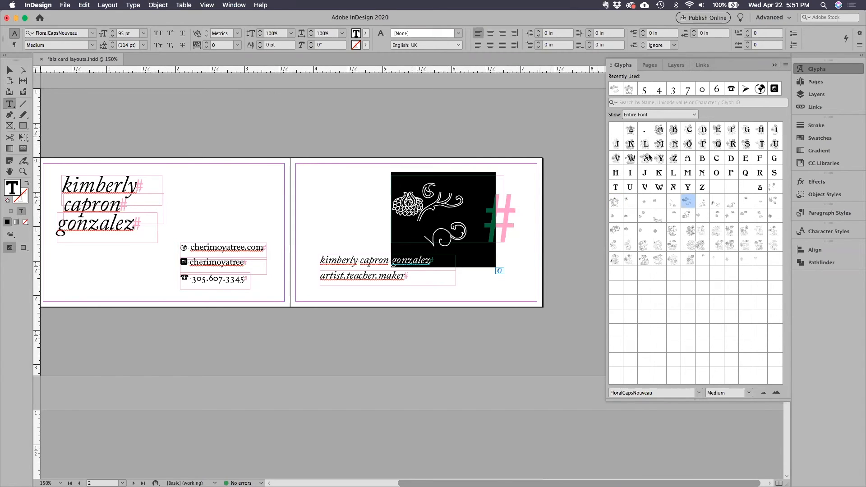
{"action": "double_click", "coordinate": [687, 261]}
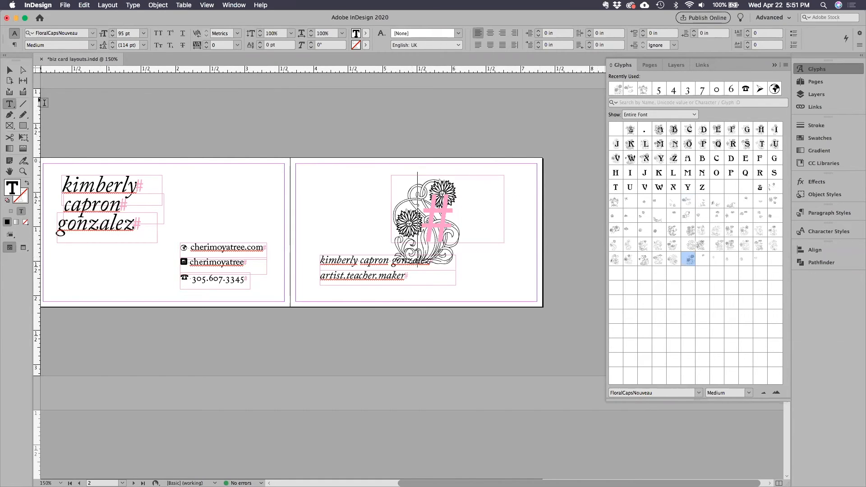
Scale the floral glyph and its frame down to about 1.27 by 0.76 in and place it above the name on the second page.
{"action": "left_click", "coordinate": [10, 70]}
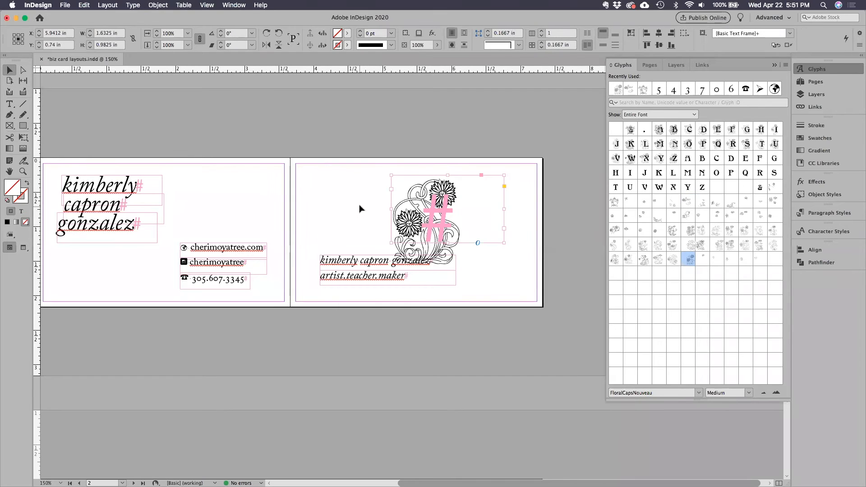
{"action": "left_click", "coordinate": [387, 208]}
{"action": "left_click_drag", "start_coordinate": [417, 225], "coordinate": [453, 225]}
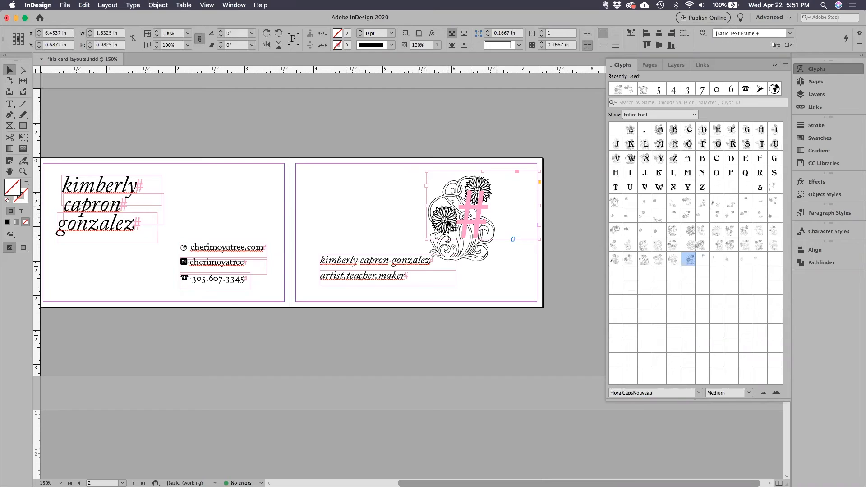
{"action": "mouse_move", "coordinate": [442, 221]}
{"action": "left_mouse_down"}
{"action": "mouse_move", "coordinate": [450, 236]}
{"action": "mouse_move", "coordinate": [456, 230]}
{"action": "left_mouse_up"}
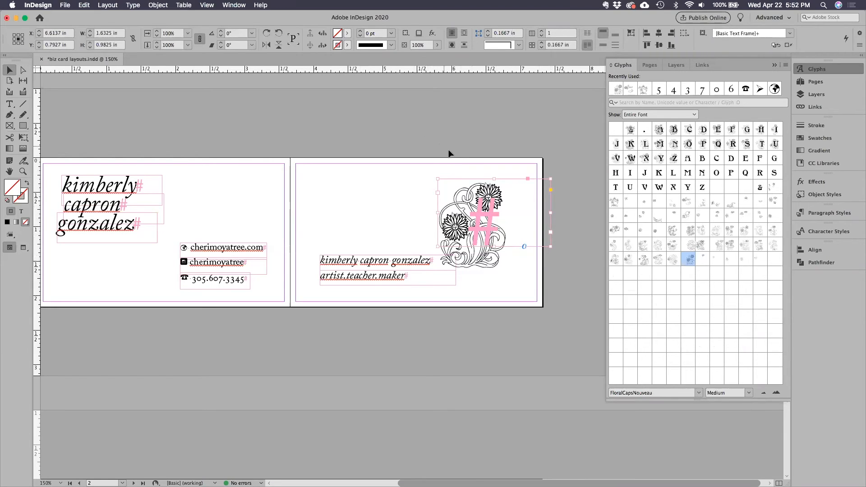
{"action": "left_click_drag", "start_coordinate": [469, 213], "coordinate": [463, 210]}
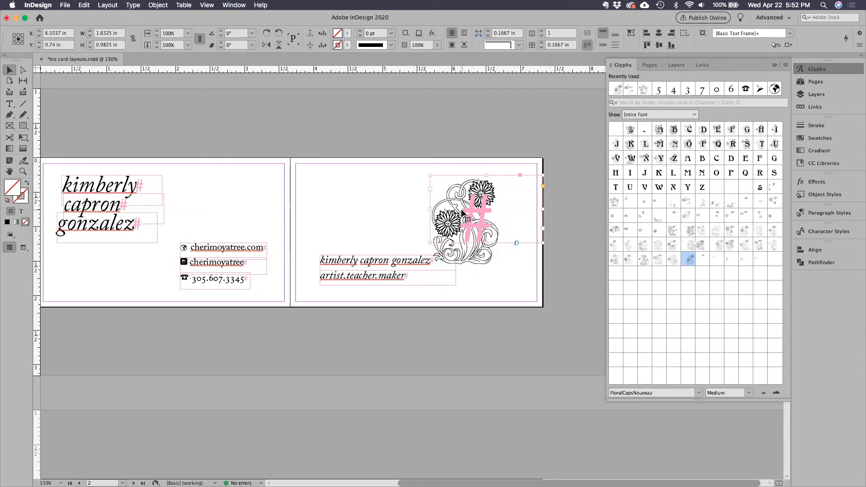
{"action": "left_click_drag", "start_coordinate": [543, 174], "coordinate": [518, 190]}
{"action": "left_click_drag", "start_coordinate": [466, 199], "coordinate": [415, 196]}
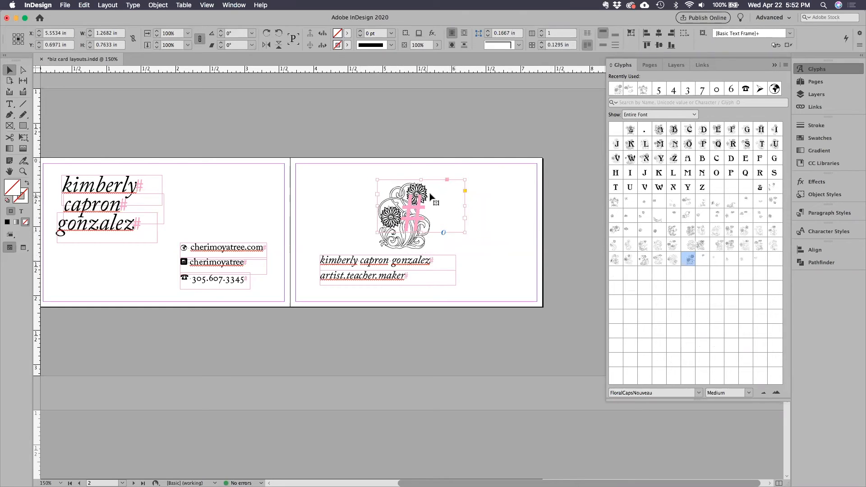
Center-align the floral glyph in its frame and shift the frame slightly left and up above the name.
{"action": "left_click", "coordinate": [9, 104]}
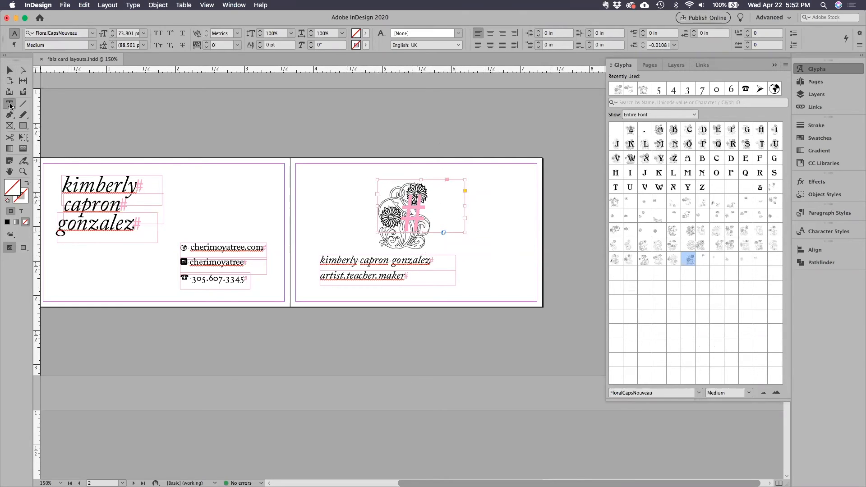
{"action": "left_click", "coordinate": [490, 33]}
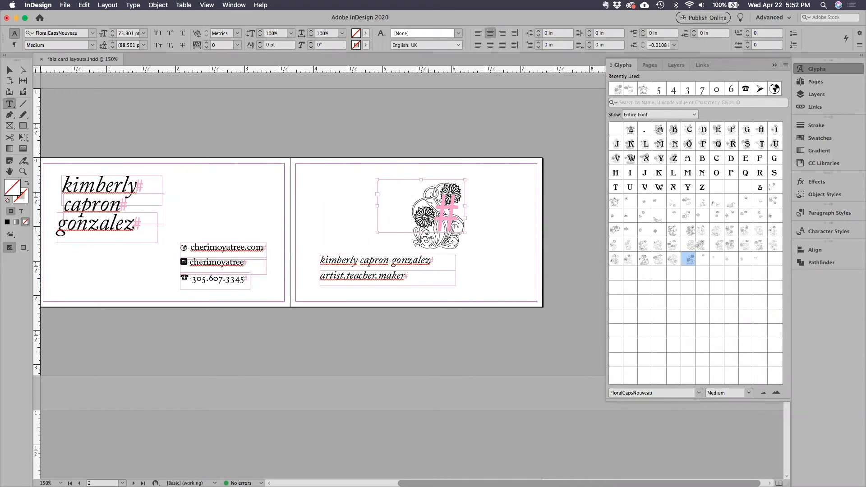
{"action": "left_click", "coordinate": [9, 70]}
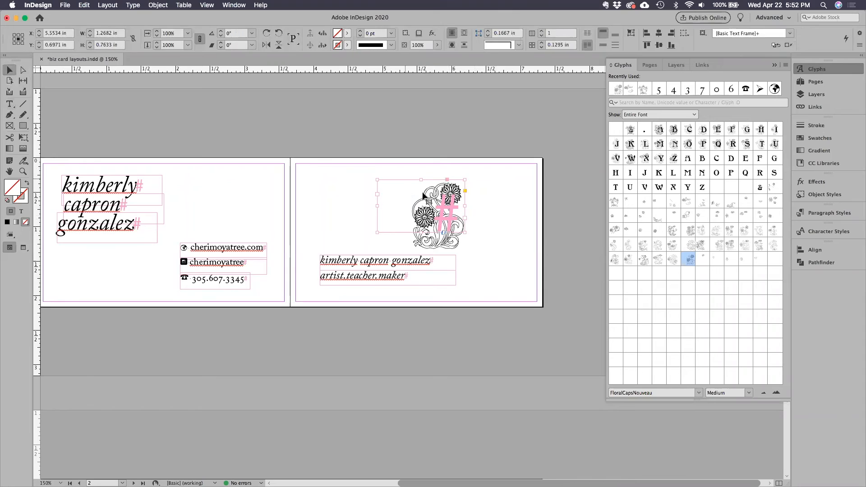
{"action": "mouse_move", "coordinate": [418, 207]}
{"action": "left_mouse_down"}
{"action": "mouse_move", "coordinate": [384, 207]}
{"action": "mouse_move", "coordinate": [419, 208]}
{"action": "left_mouse_up"}
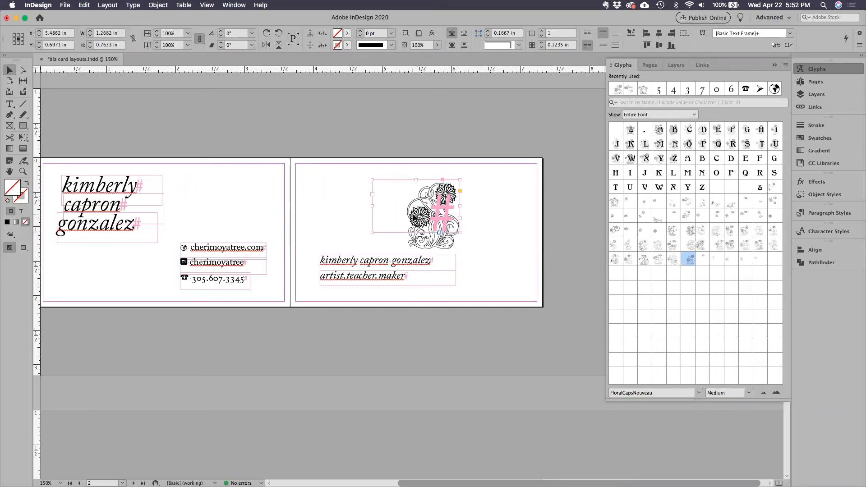
{"action": "left_click_drag", "start_coordinate": [447, 221], "coordinate": [424, 224]}
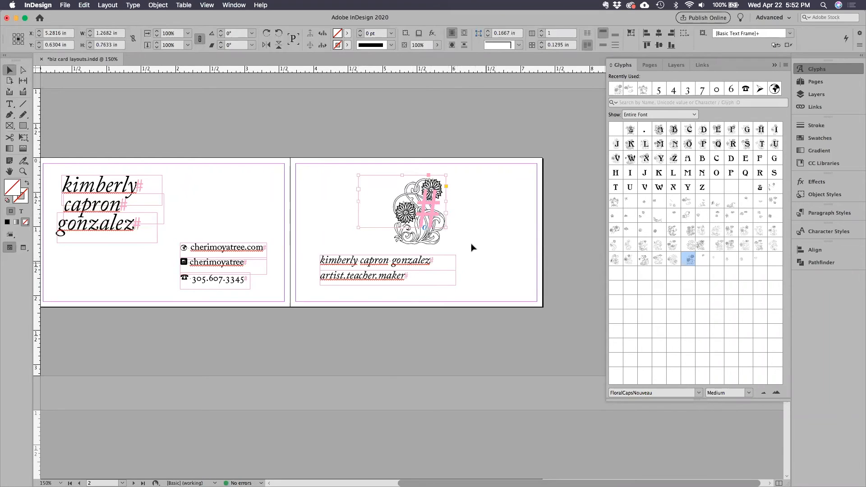
{"action": "left_click_drag", "start_coordinate": [419, 235], "coordinate": [483, 259]}
{"action": "key", "text": "shift+super+a"}
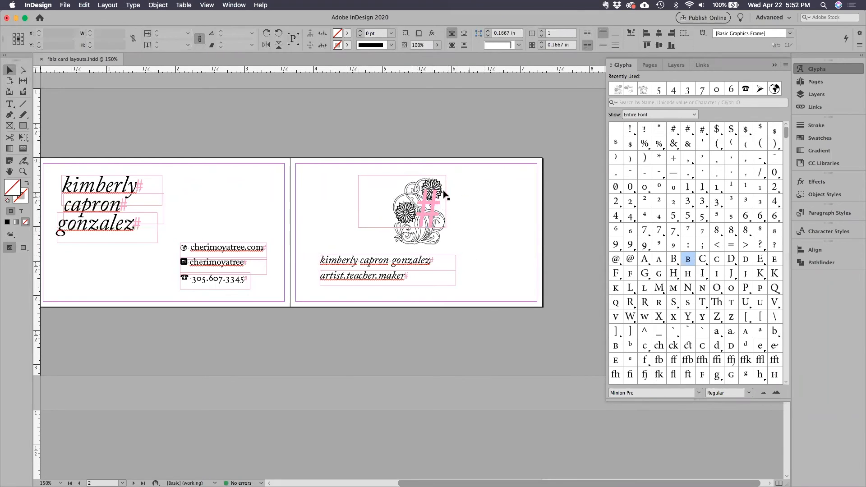
Move the floral glyph down to the right of the name and tagline on the second page.
{"action": "left_click_drag", "start_coordinate": [433, 188], "coordinate": [508, 220]}
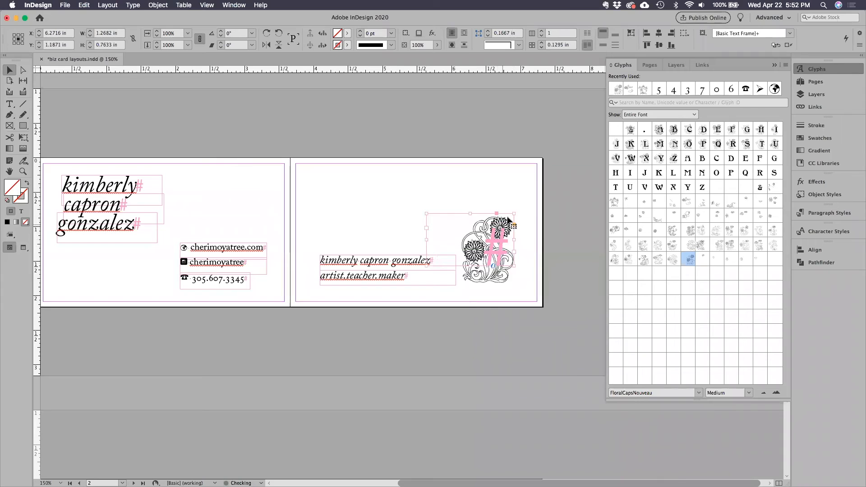
{"action": "left_click", "coordinate": [475, 129]}
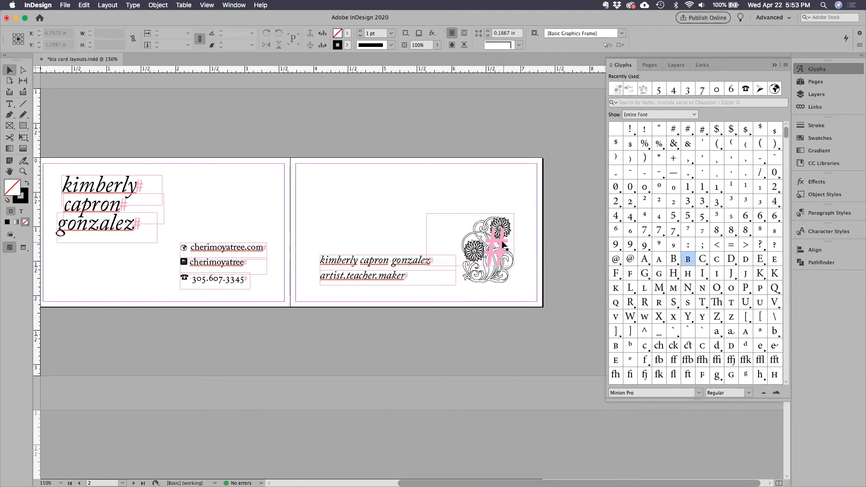
{"action": "left_click", "coordinate": [204, 5]}
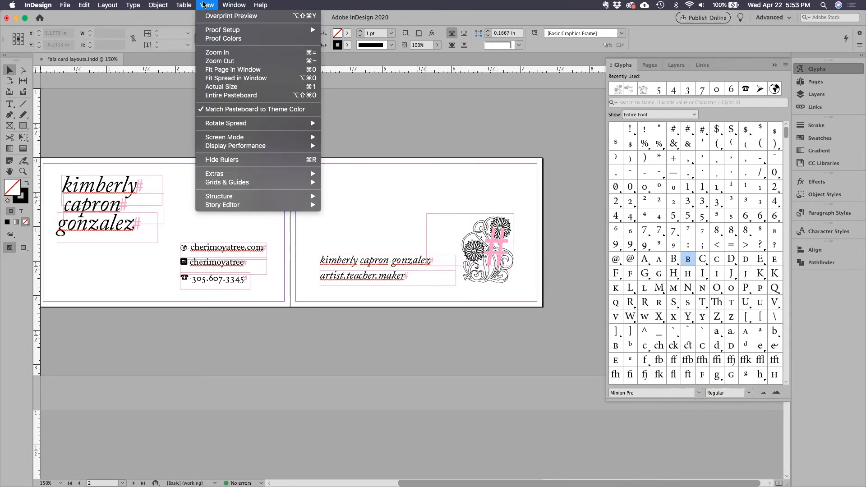
{"action": "mouse_move", "coordinate": [255, 172]}
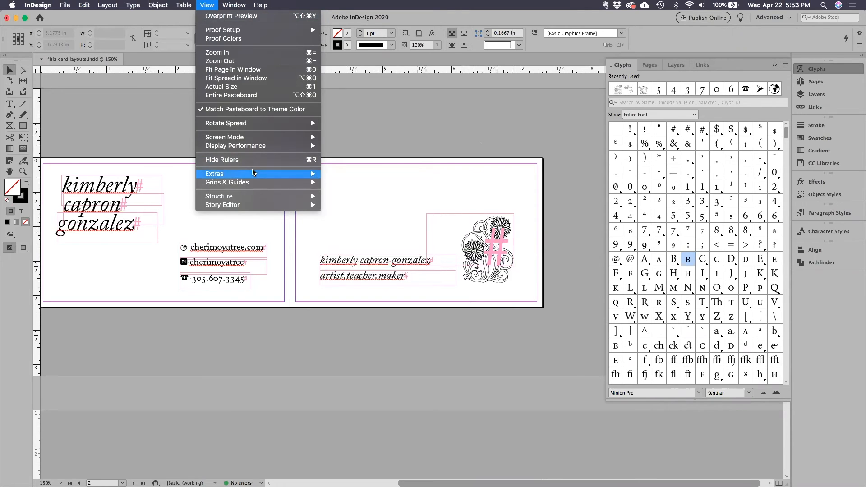
{"action": "mouse_move", "coordinate": [255, 197]}
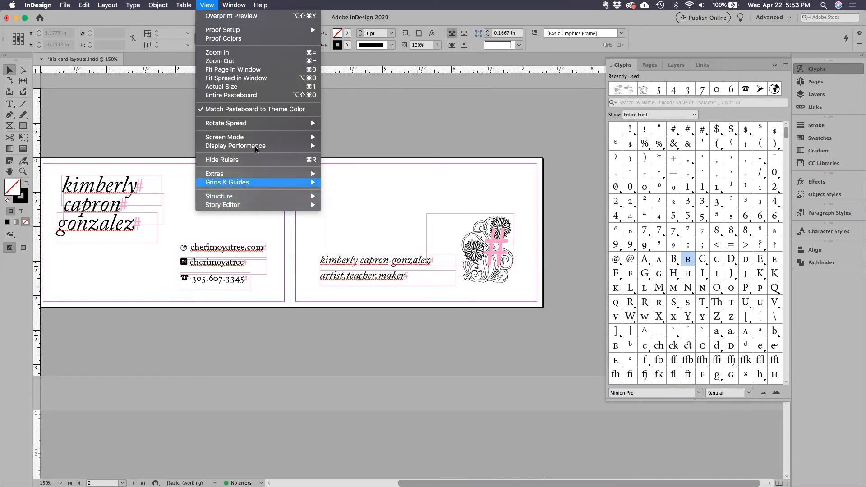
{"action": "mouse_move", "coordinate": [257, 148]}
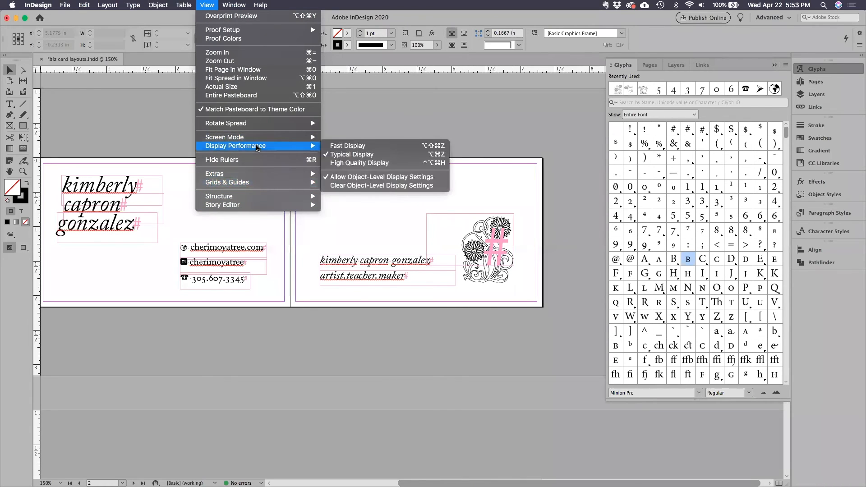
{"action": "mouse_move", "coordinate": [234, 5]}
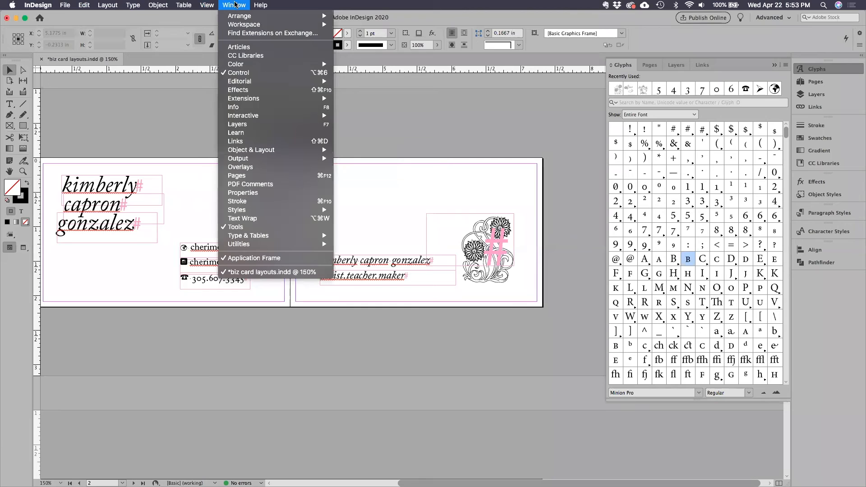
{"action": "mouse_move", "coordinate": [207, 4]}
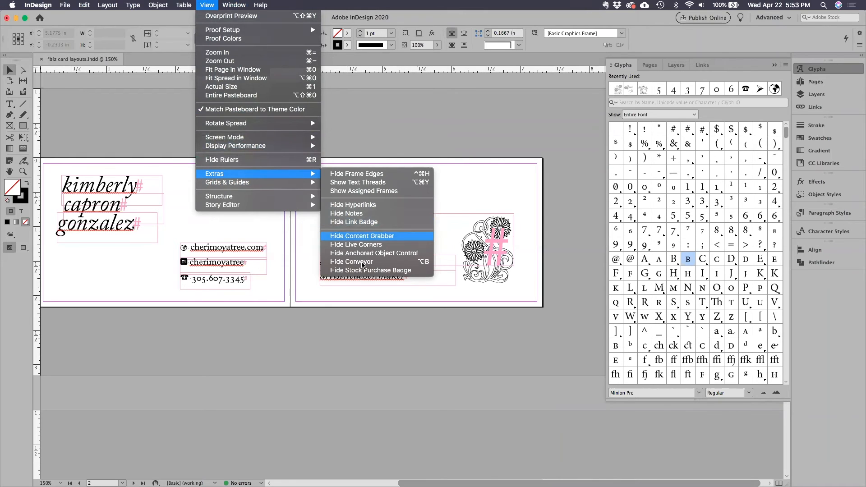
{"action": "left_click", "coordinate": [349, 265]}
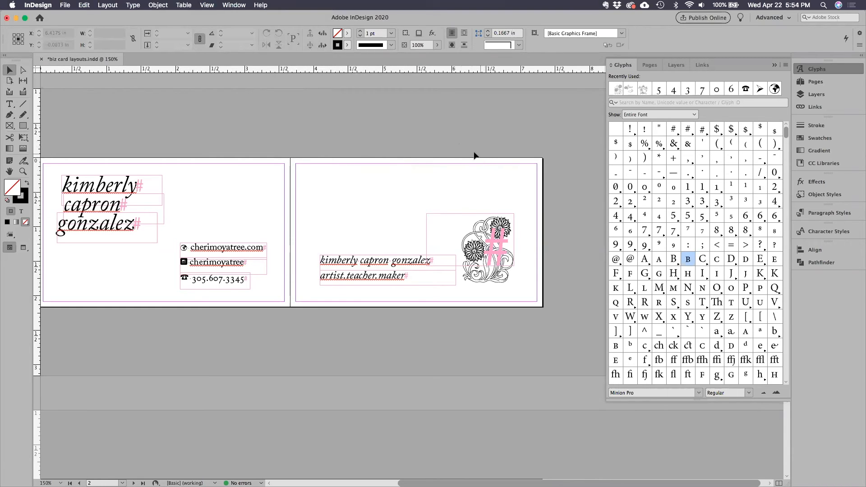
Collapse the glyph list and display the two card pages in Preview mode without frame edges and hidden characters.
{"action": "left_click_drag", "start_coordinate": [392, 136], "coordinate": [427, 136]}
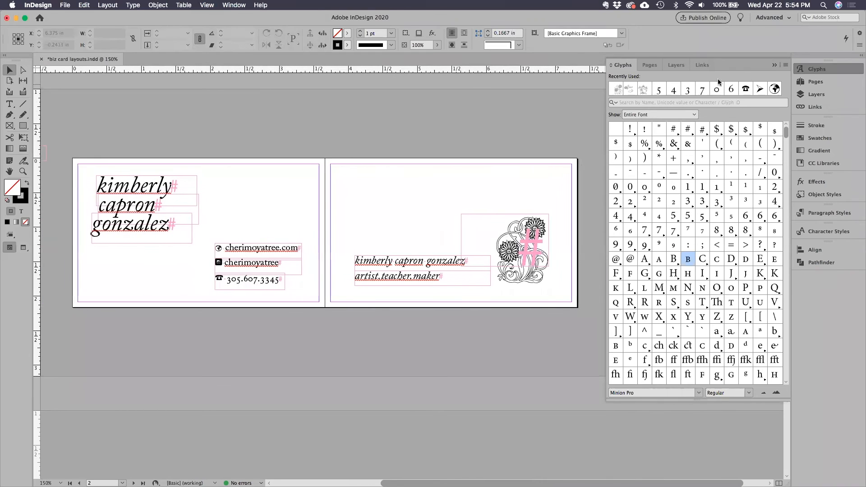
{"action": "left_click", "coordinate": [774, 66]}
{"action": "left_click_drag", "start_coordinate": [339, 147], "coordinate": [406, 160]}
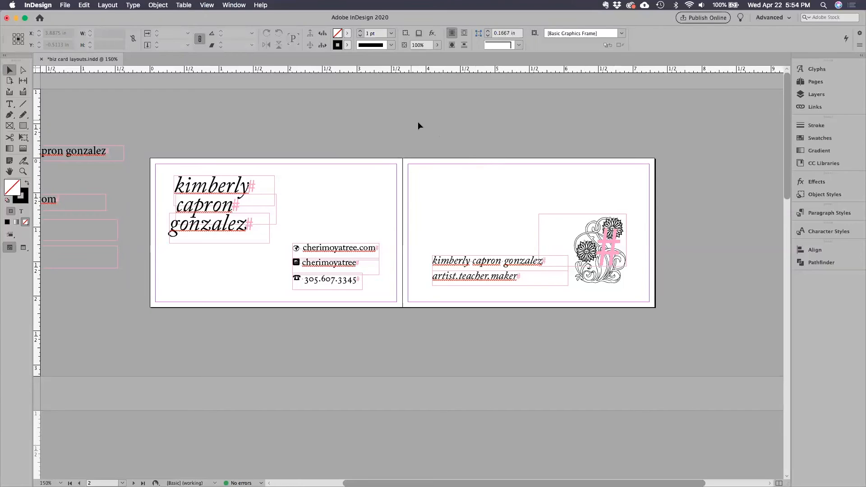
{"action": "key", "text": "w"}
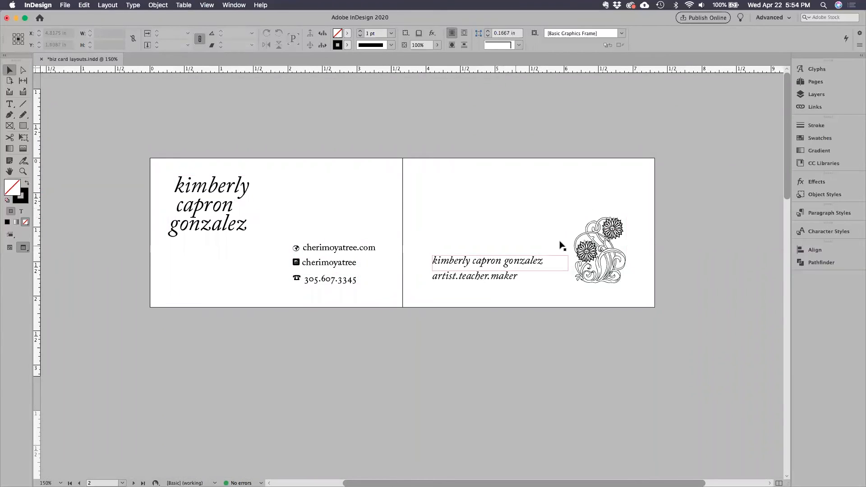
Move the floral glyph back above the name, and shift the name and tagline right so they sit beneath it.
{"action": "left_click_drag", "start_coordinate": [600, 244], "coordinate": [528, 206]}
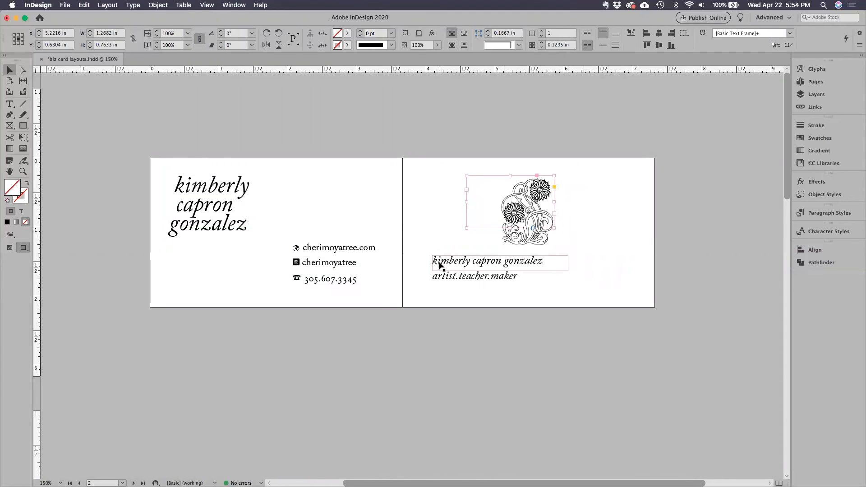
{"action": "left_click_drag", "start_coordinate": [458, 264], "coordinate": [522, 283]}
{"action": "left_click", "coordinate": [589, 242]}
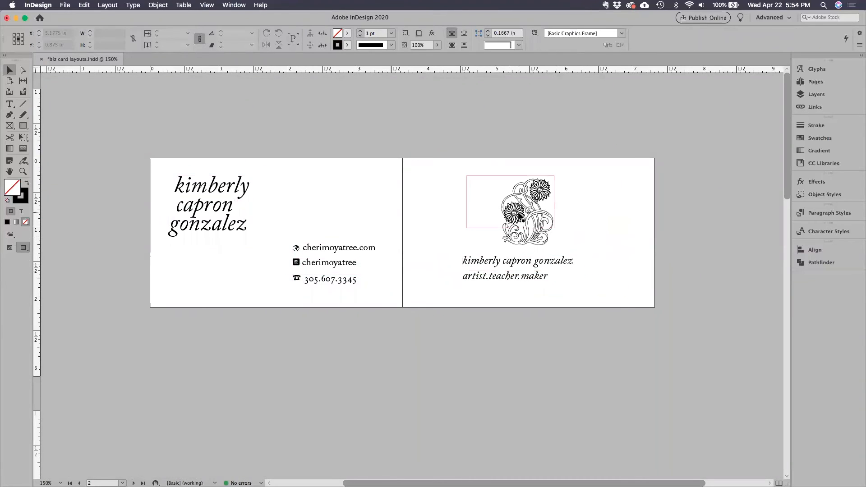
Select the floral glyph, name and tagline together and shift them slightly right on the second page.
{"action": "left_click_drag", "start_coordinate": [437, 202], "coordinate": [562, 280]}
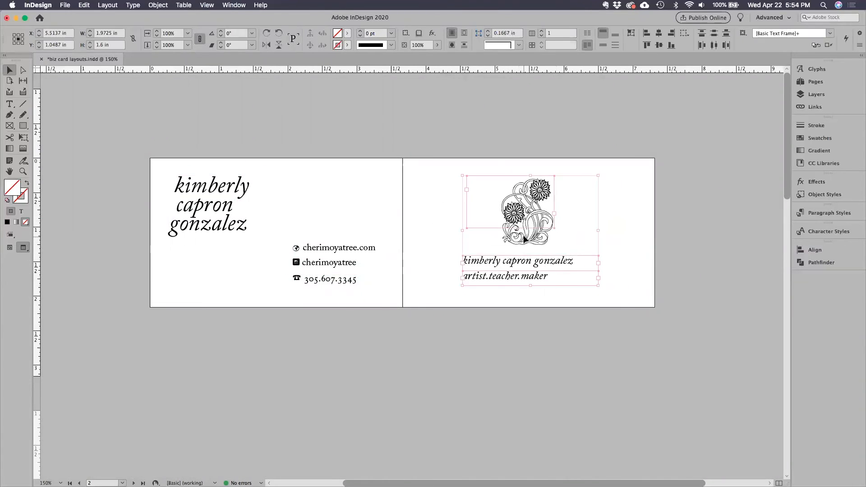
{"action": "left_click", "coordinate": [457, 247]}
{"action": "left_click_drag", "start_coordinate": [424, 191], "coordinate": [593, 294]}
{"action": "left_click_drag", "start_coordinate": [533, 264], "coordinate": [542, 265]}
{"action": "left_click", "coordinate": [558, 318]}
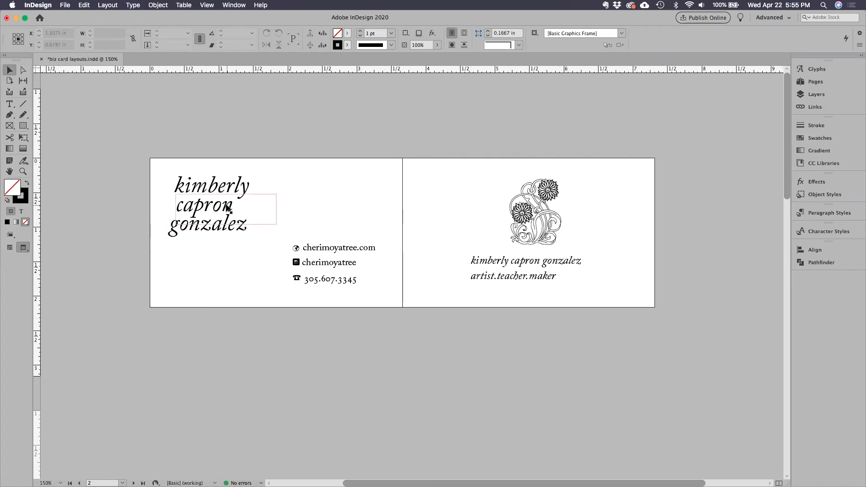
Colour the first line of the large name on the first page magenta with C=20, M=100, Y=0, K=0.
{"action": "left_click", "coordinate": [11, 105]}
{"action": "left_click_drag", "start_coordinate": [249, 185], "coordinate": [167, 187]}
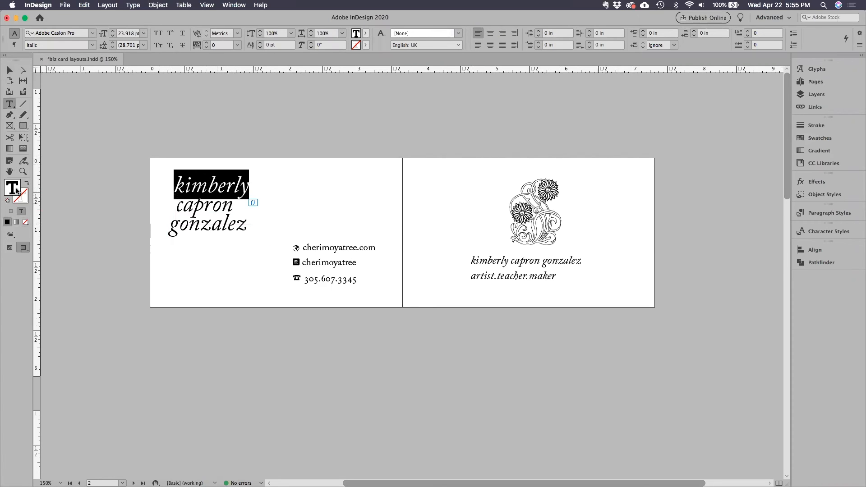
{"action": "double_click", "coordinate": [14, 191]}
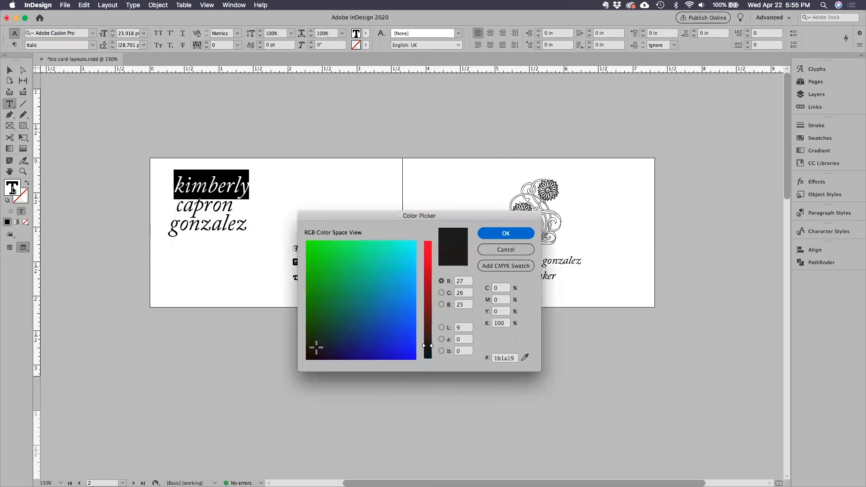
{"action": "left_click", "coordinate": [500, 301]}
{"action": "type", "text": "100"}
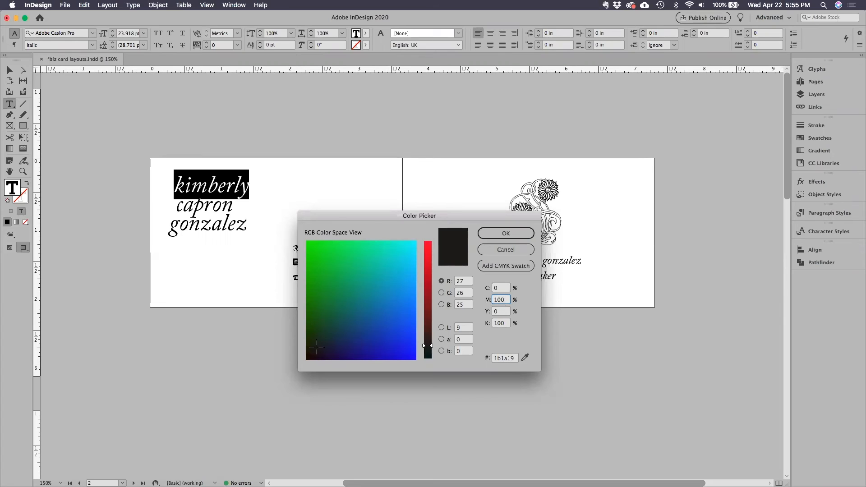
{"action": "left_click", "coordinate": [493, 324]}
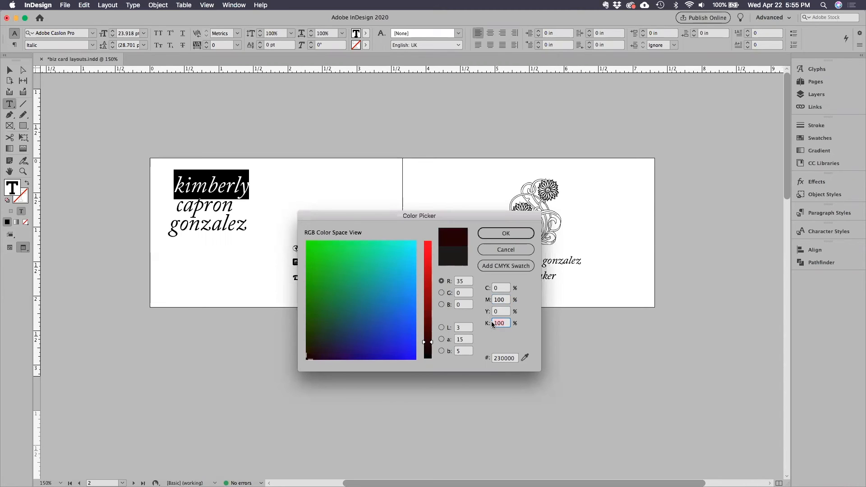
{"action": "type", "text": "0"}
{"action": "left_click", "coordinate": [487, 290]}
{"action": "type", "text": "20"}
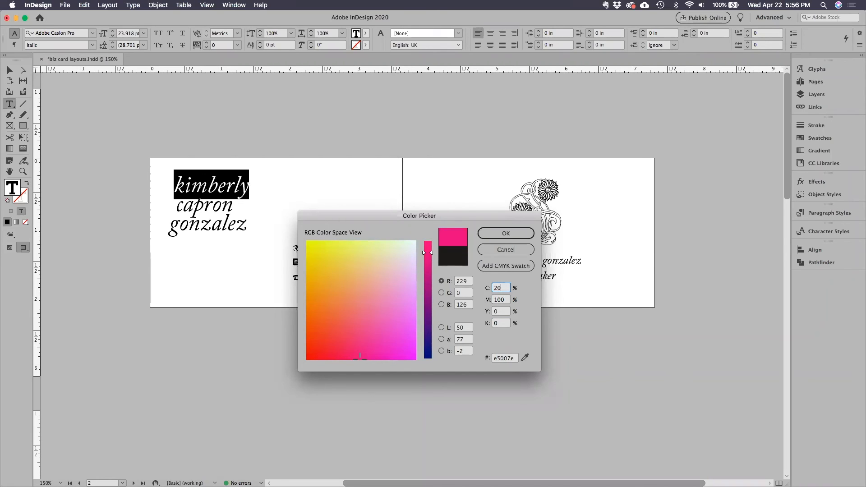
{"action": "key", "text": "Tab"}
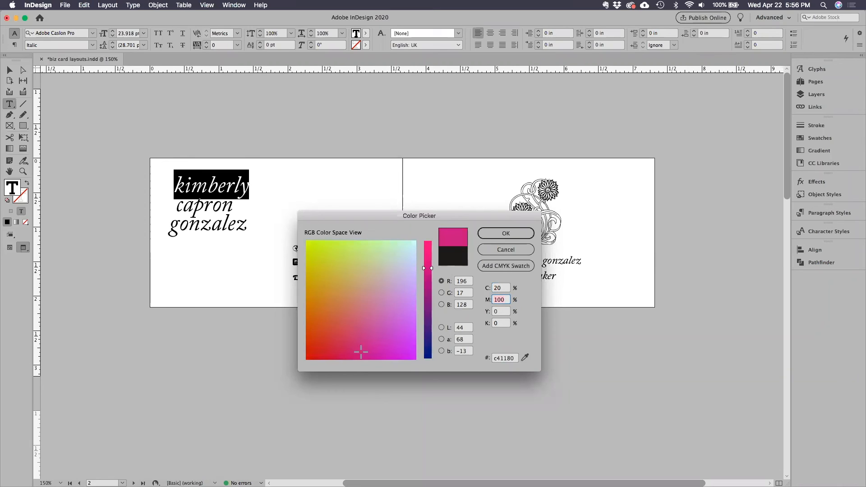
{"action": "key", "text": "Return"}
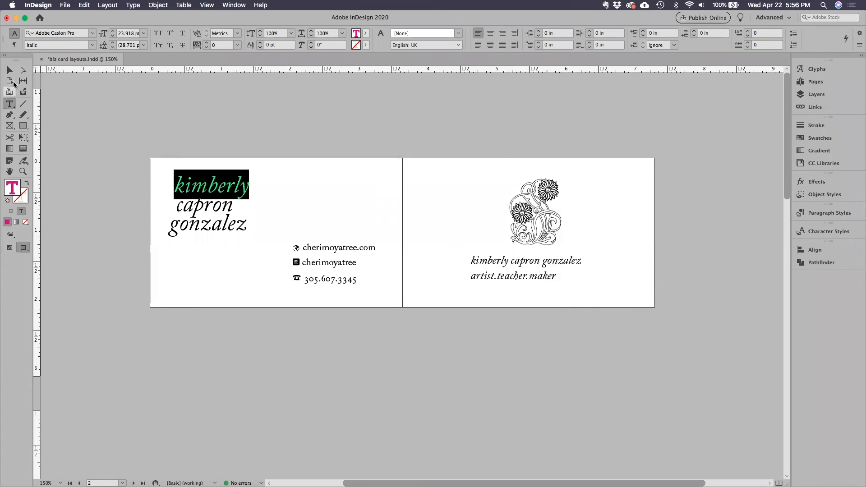
{"action": "left_click", "coordinate": [10, 71]}
{"action": "left_click", "coordinate": [176, 260]}
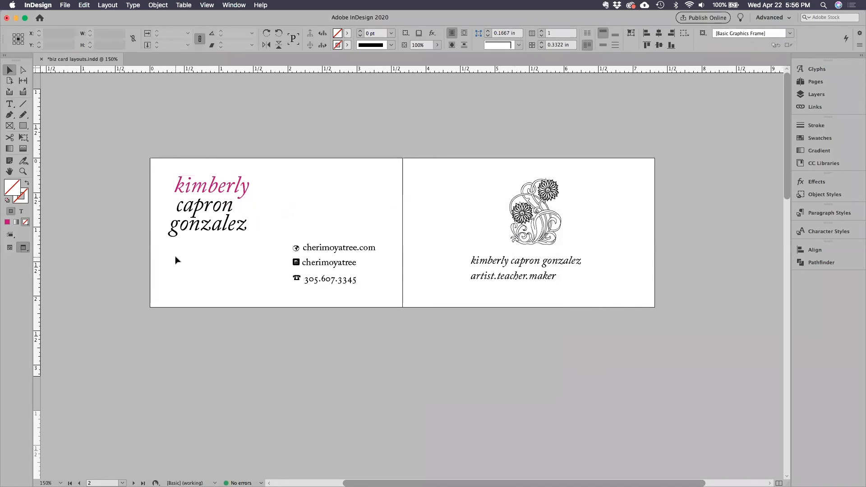
Add the magenta C=20 M=100 Y=0 K=0 to the document's swatches as a CMYK process colour.
{"action": "left_click", "coordinate": [820, 137]}
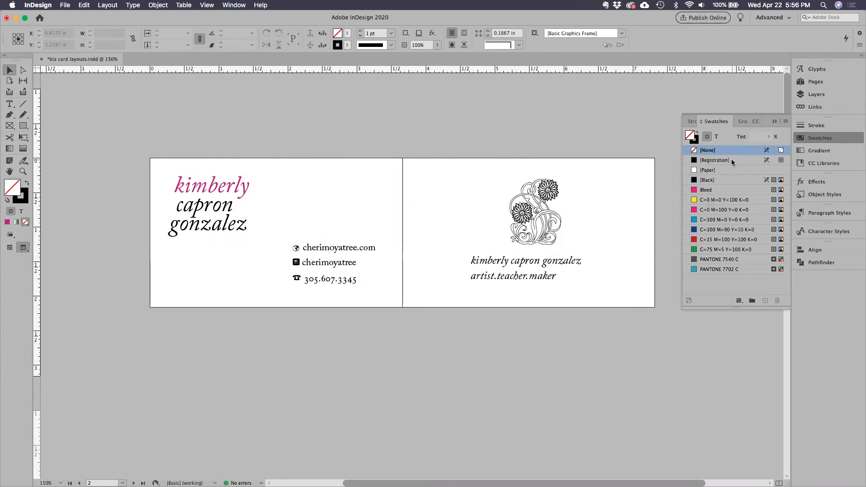
{"action": "left_click", "coordinate": [786, 121]}
{"action": "left_click", "coordinate": [740, 126]}
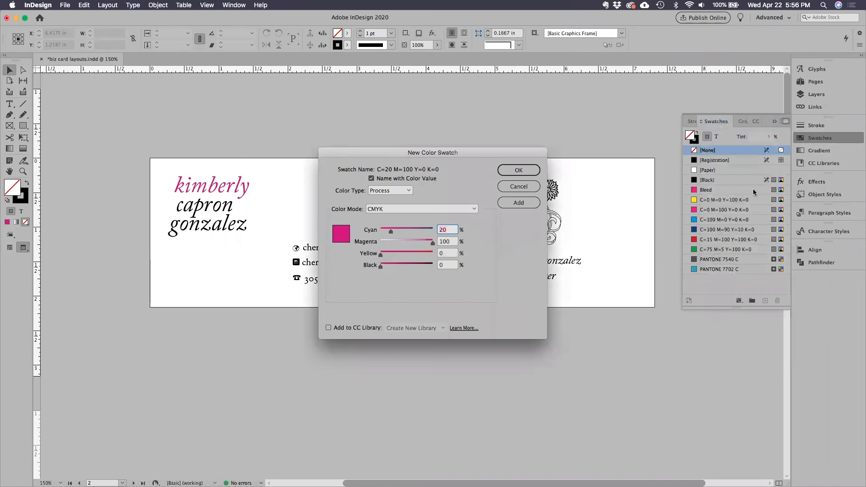
{"action": "left_click_drag", "start_coordinate": [416, 152], "coordinate": [447, 158]}
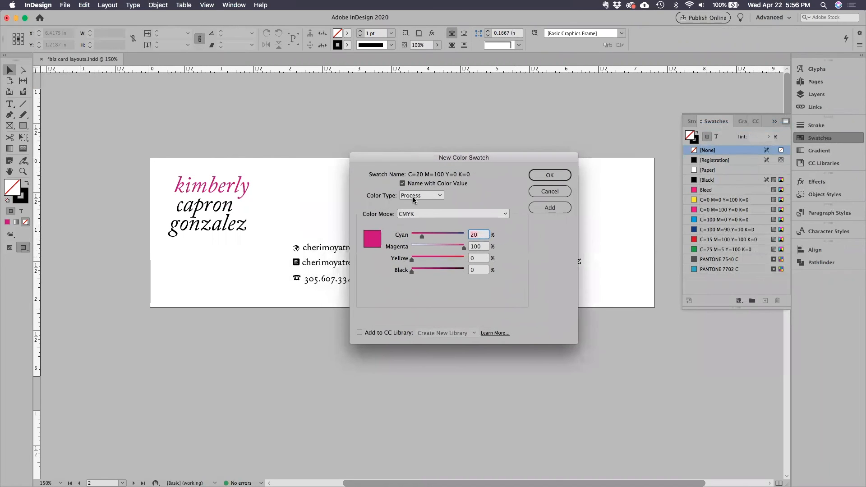
{"action": "left_click", "coordinate": [412, 196]}
{"action": "left_click", "coordinate": [421, 194]}
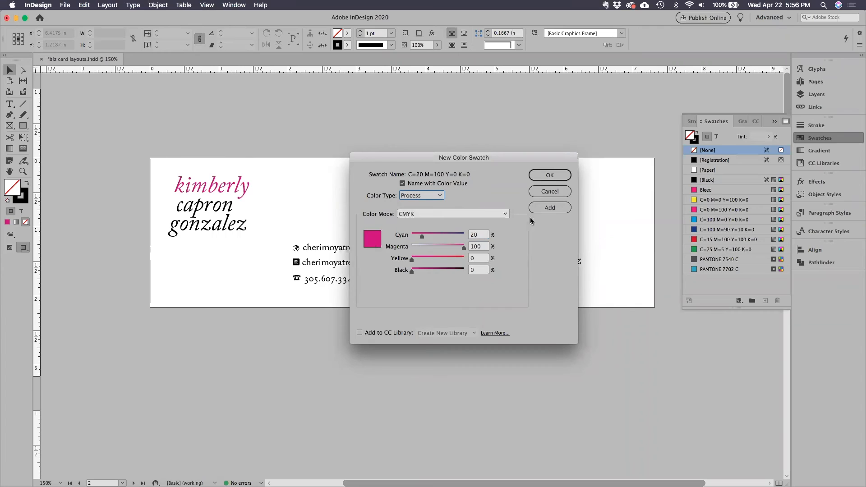
{"action": "left_click", "coordinate": [550, 207]}
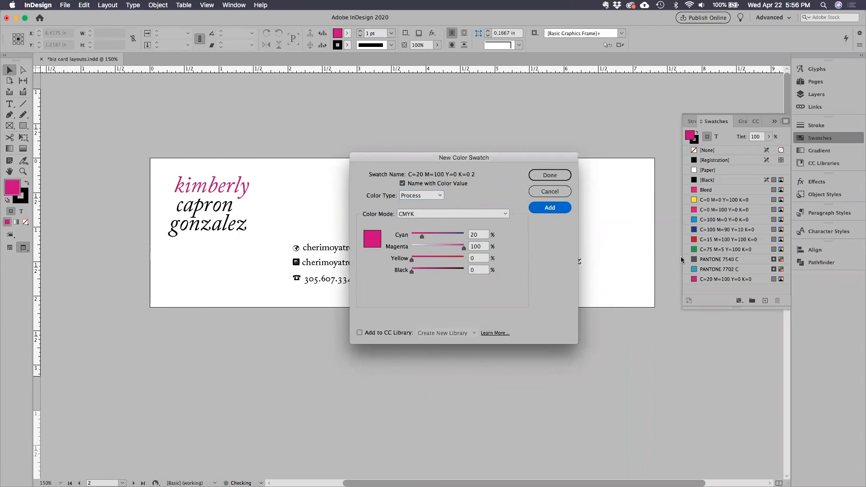
{"action": "left_click", "coordinate": [550, 175]}
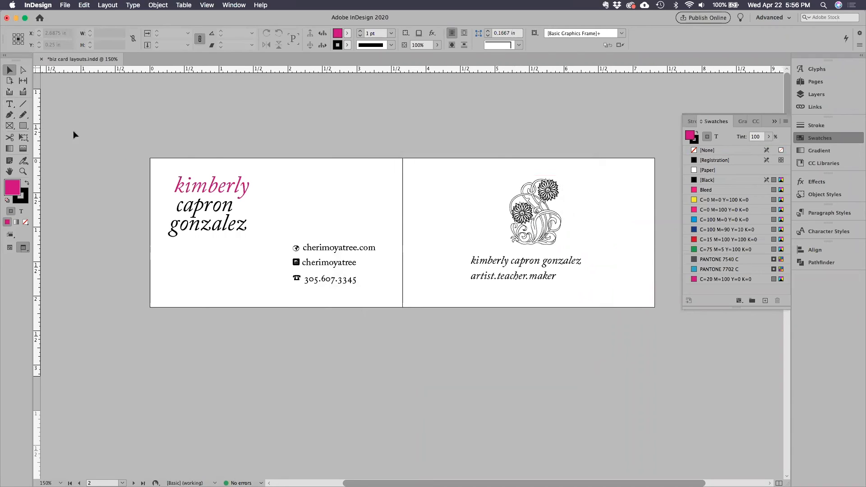
Apply the C=20 M=100 Y=0 K=0 swatch to the second and third lines of the large name.
{"action": "key", "text": "t"}
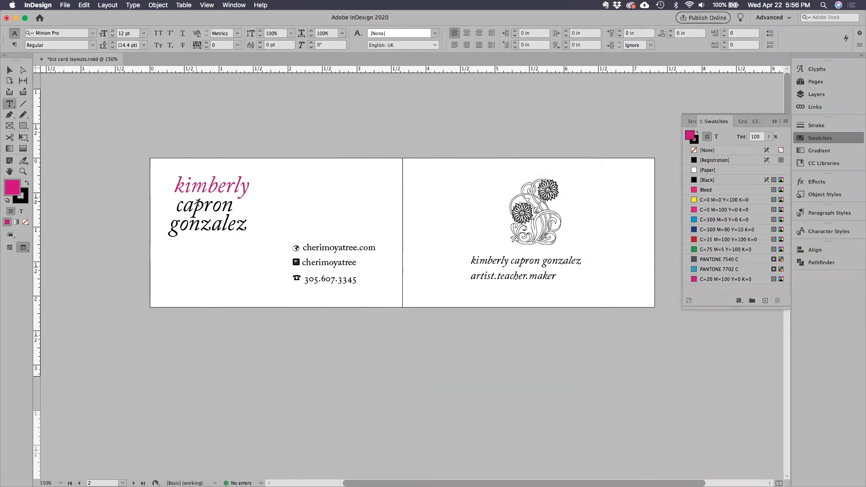
{"action": "double_click", "coordinate": [199, 203]}
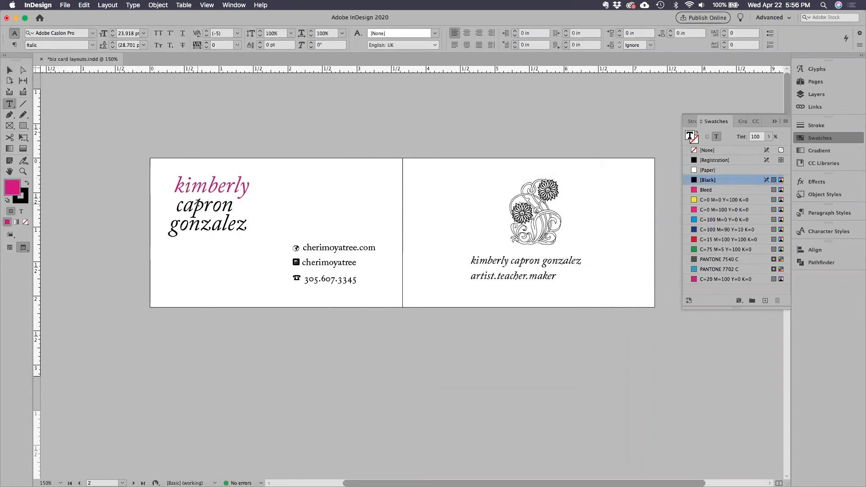
{"action": "left_click", "coordinate": [719, 280]}
{"action": "left_click", "coordinate": [215, 223]}
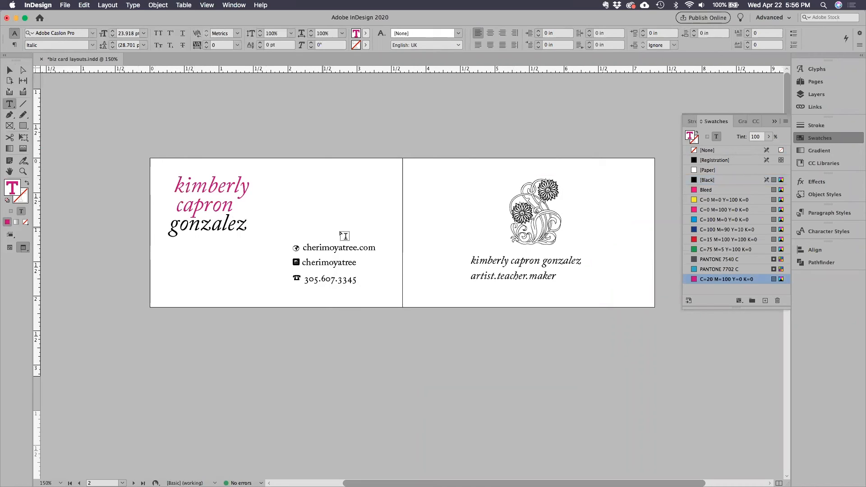
{"action": "double_click", "coordinate": [210, 225]}
{"action": "left_click", "coordinate": [732, 280]}
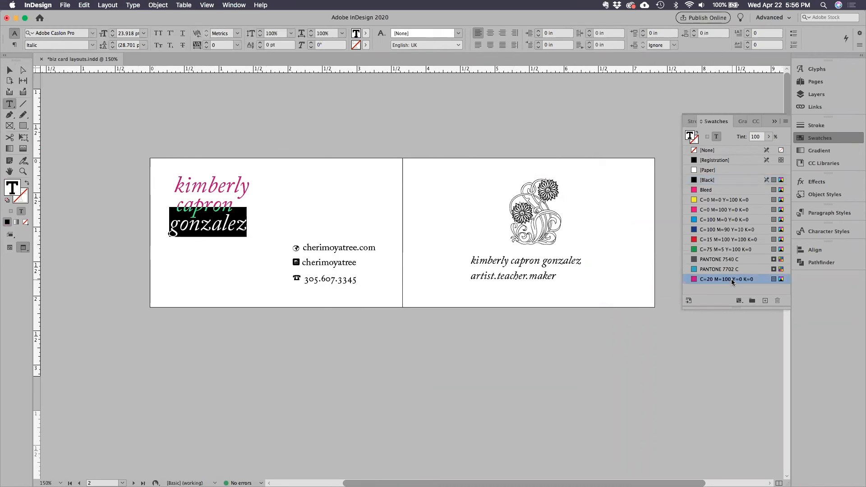
{"action": "left_click", "coordinate": [547, 215]}
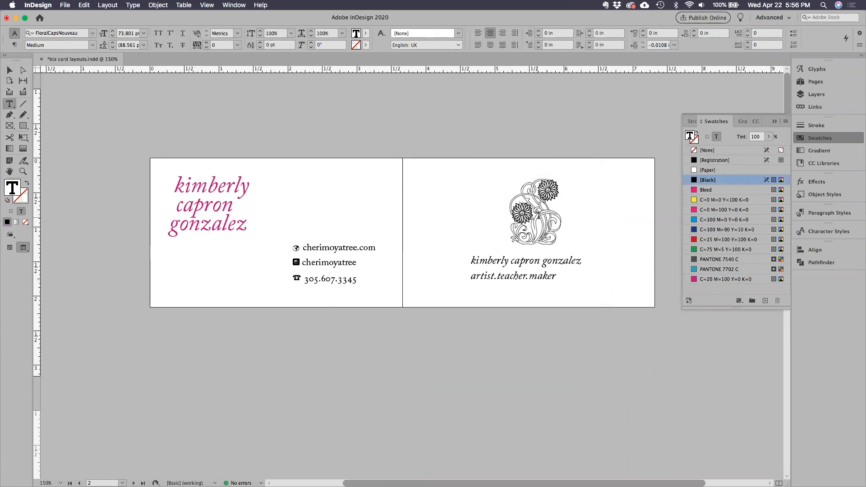
{"action": "left_click", "coordinate": [10, 71]}
{"action": "left_click", "coordinate": [310, 144]}
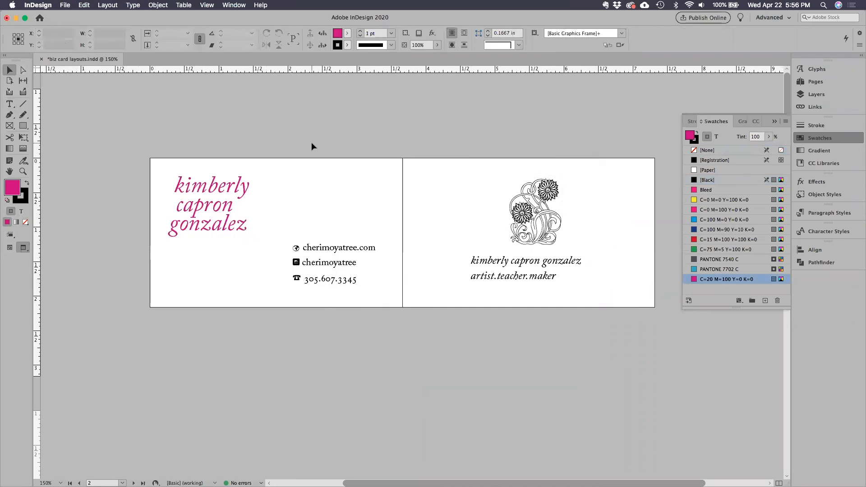
Show the frame edges and enlarge the floral glyph's text frame to about 1.75 x 1.05 in so it encloses the glyph.
{"action": "key", "text": "w"}
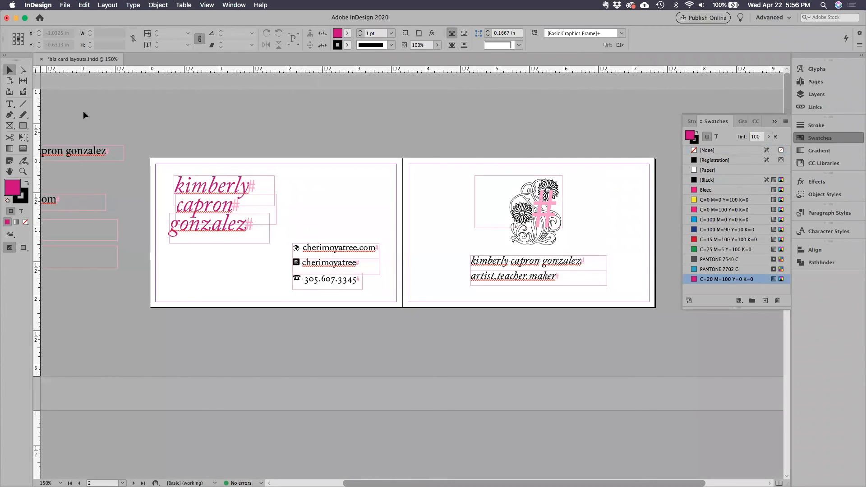
{"action": "left_click", "coordinate": [10, 104]}
{"action": "left_click", "coordinate": [558, 232]}
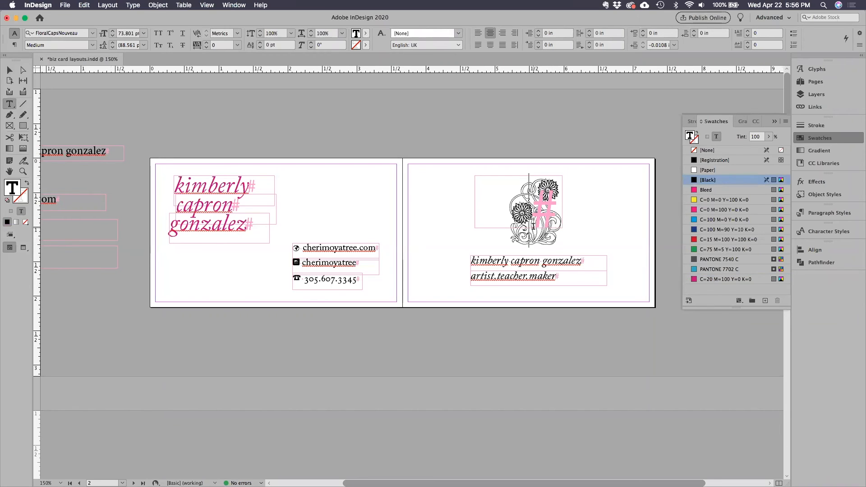
{"action": "key", "text": "Escape"}
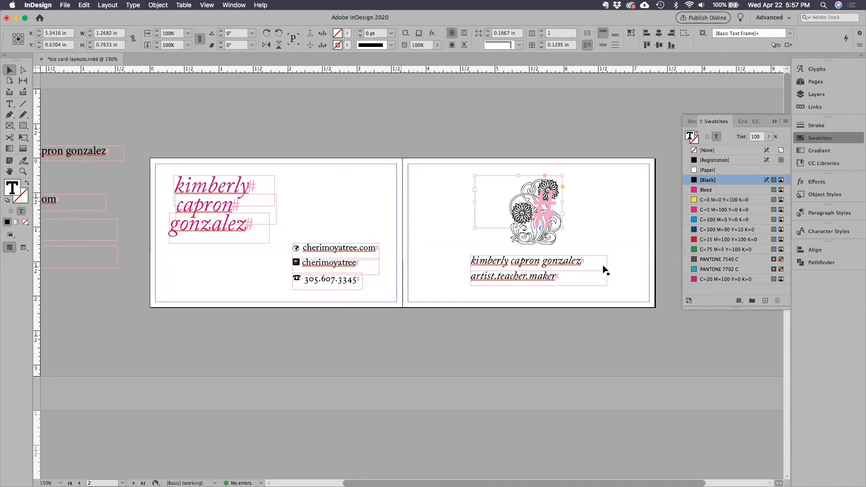
{"action": "left_click", "coordinate": [550, 231]}
{"action": "left_click", "coordinate": [561, 227]}
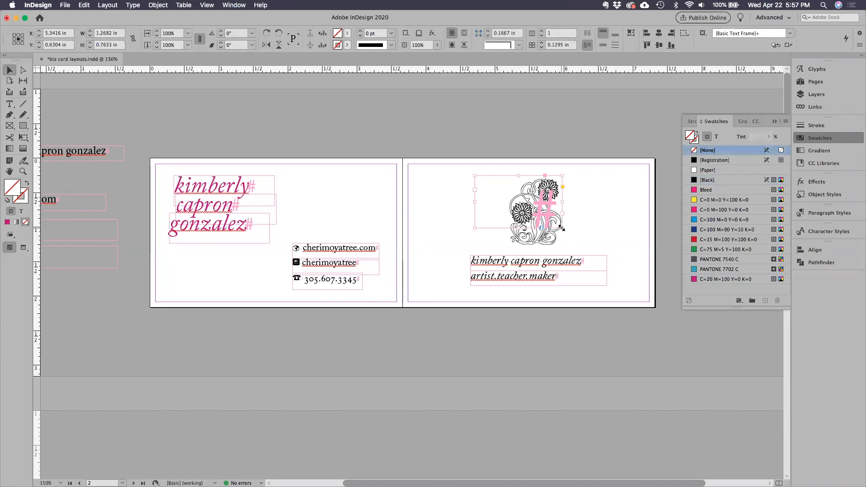
{"action": "left_click_drag", "start_coordinate": [562, 228], "coordinate": [595, 247]}
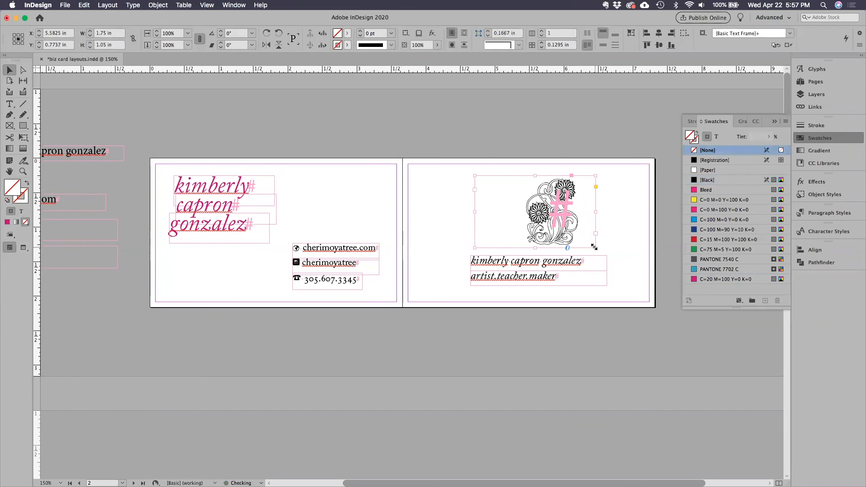
Colour the floral glyph on the second page with the C=20 M=100 Y=0 K=0 swatch and deselect it.
{"action": "key", "text": "t"}
{"action": "left_click_drag", "start_coordinate": [527, 218], "coordinate": [582, 220]}
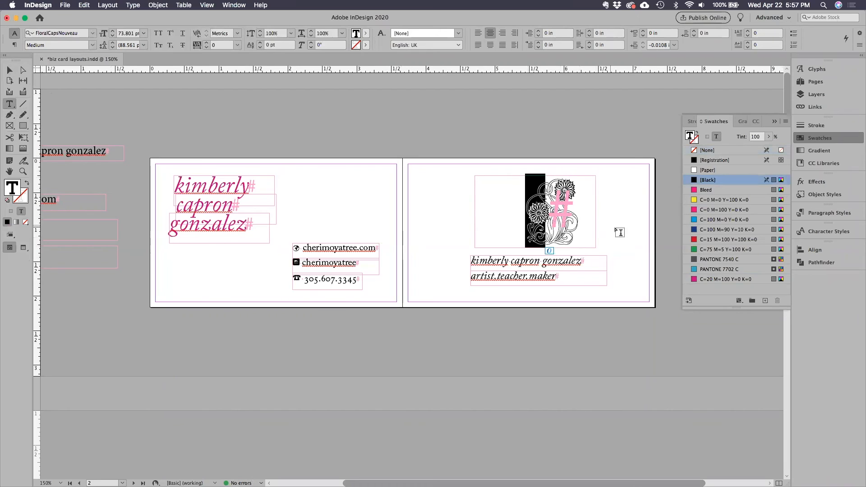
{"action": "left_click", "coordinate": [703, 280]}
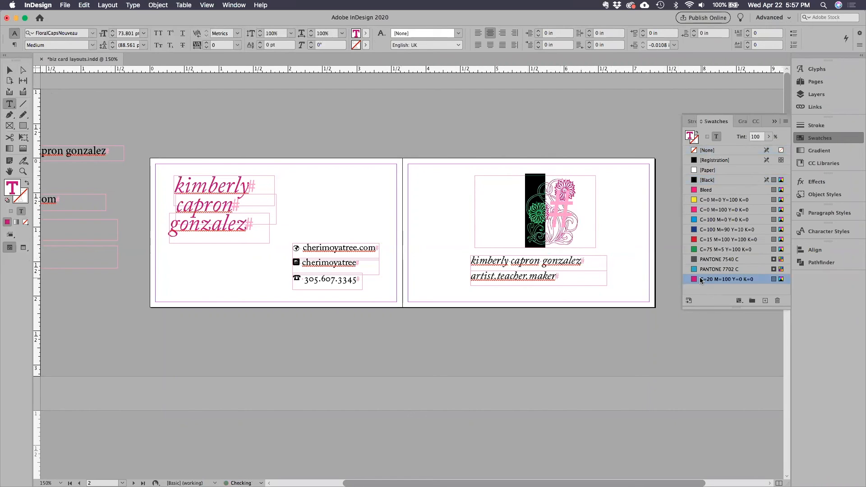
{"action": "left_click", "coordinate": [9, 70]}
{"action": "left_click", "coordinate": [407, 132]}
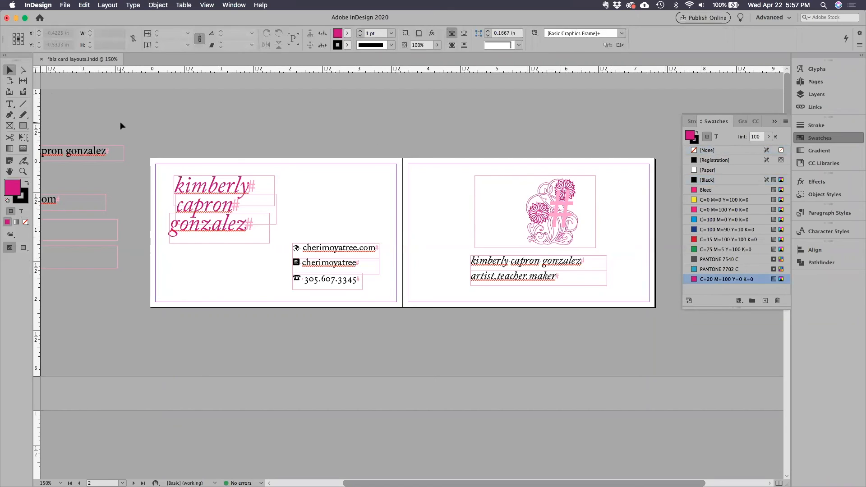
In Preview mode, shift the floral glyph left above the name and tagline, then restore Normal view and collapse the swatch list.
{"action": "key", "text": "w"}
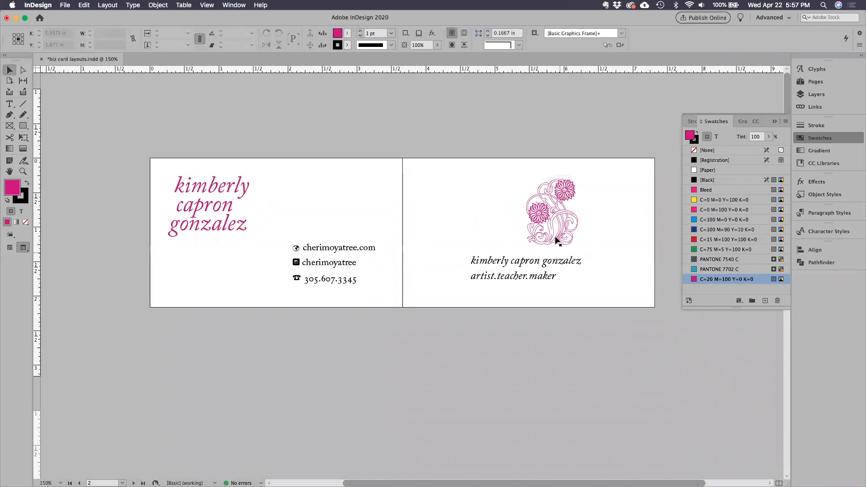
{"action": "left_click_drag", "start_coordinate": [556, 241], "coordinate": [526, 233]}
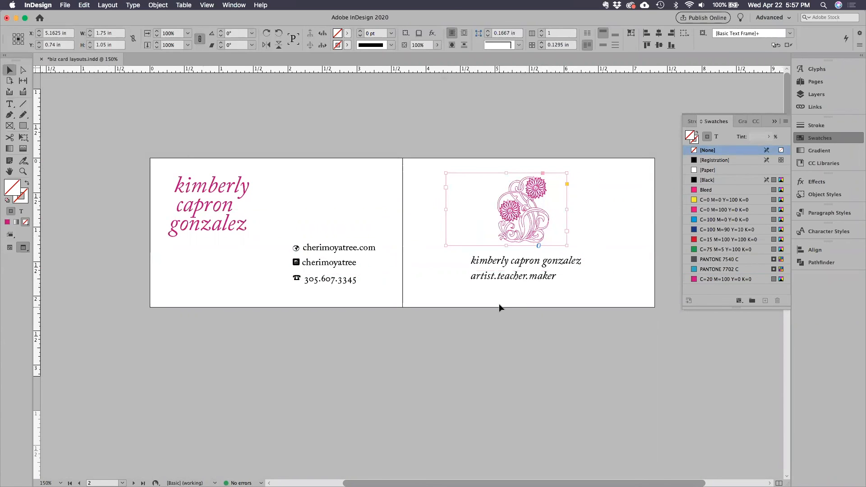
{"action": "left_click", "coordinate": [539, 311]}
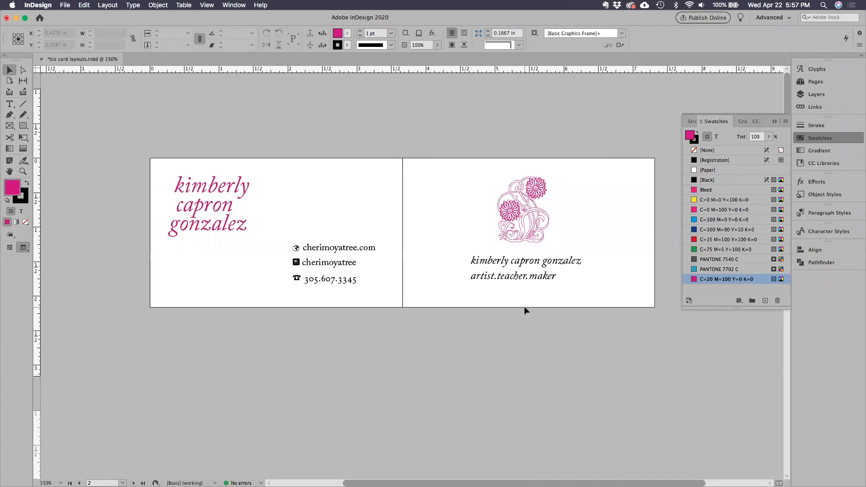
{"action": "key", "text": "w"}
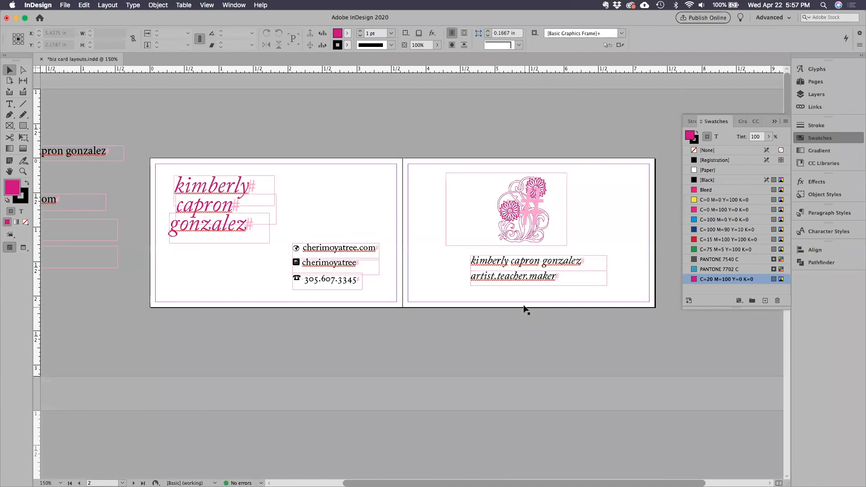
{"action": "left_click", "coordinate": [775, 121]}
Start exporting the document as Adobe PDF (Print), named biz card layouts.pdf, into the existing business card folder.
{"action": "key", "text": "alt+Page_Down"}
{"action": "key", "text": "alt+Page_Up"}
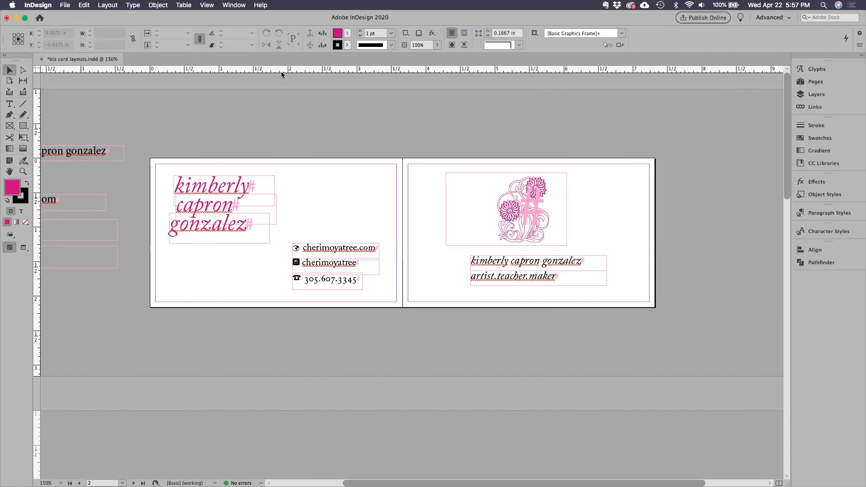
{"action": "left_click", "coordinate": [65, 5]}
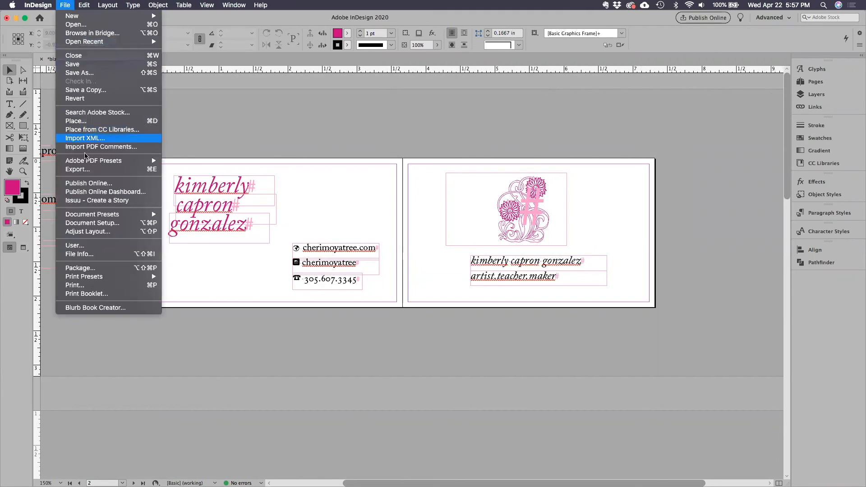
{"action": "left_click", "coordinate": [89, 171]}
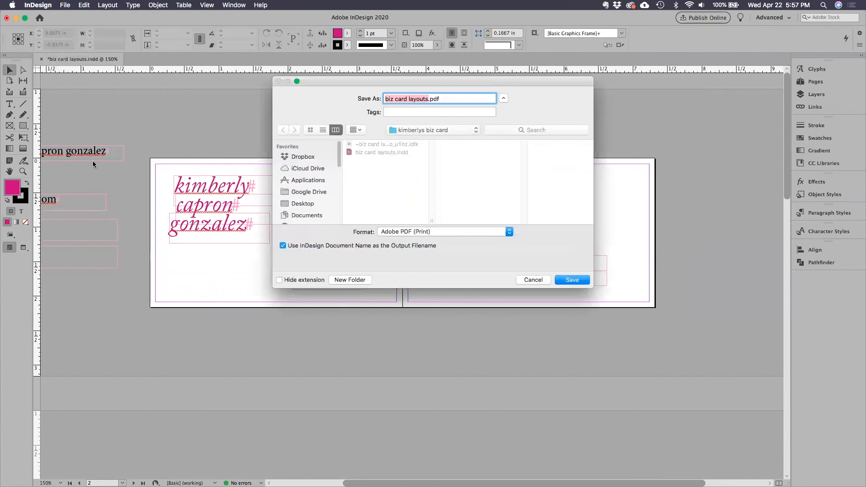
{"action": "left_click", "coordinate": [426, 130]}
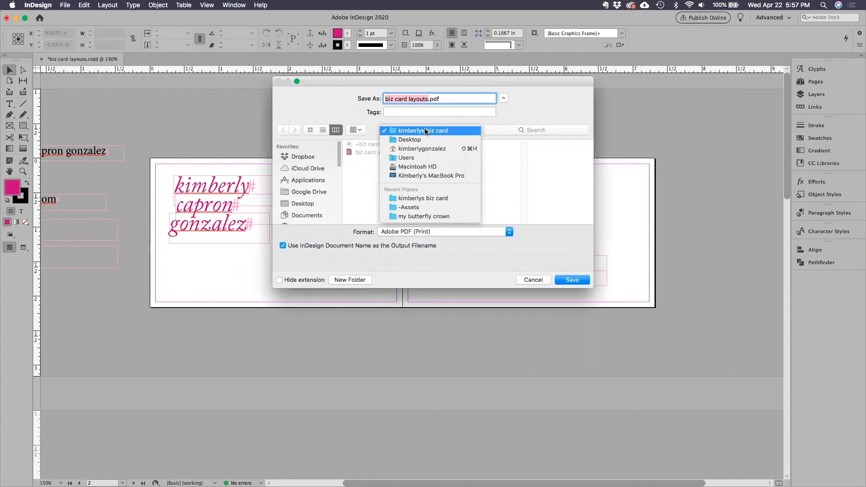
{"action": "left_click", "coordinate": [426, 130]}
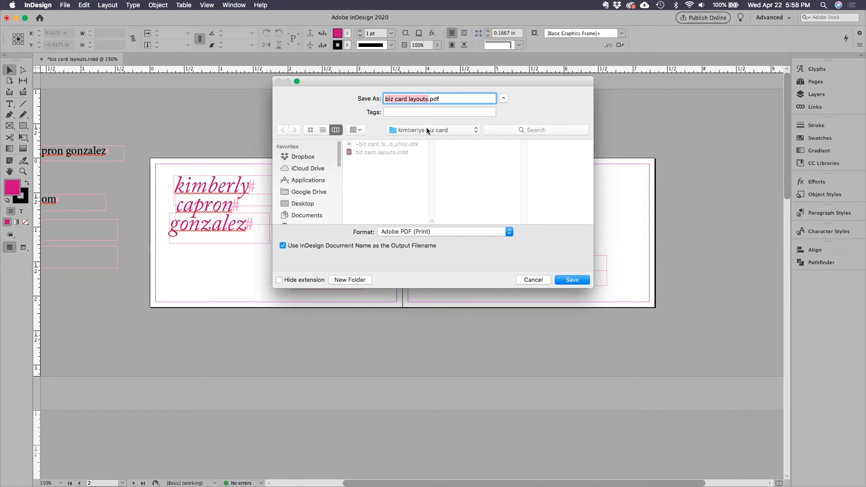
{"action": "left_click", "coordinate": [409, 99]}
{"action": "left_click_drag", "start_coordinate": [448, 99], "coordinate": [412, 135]}
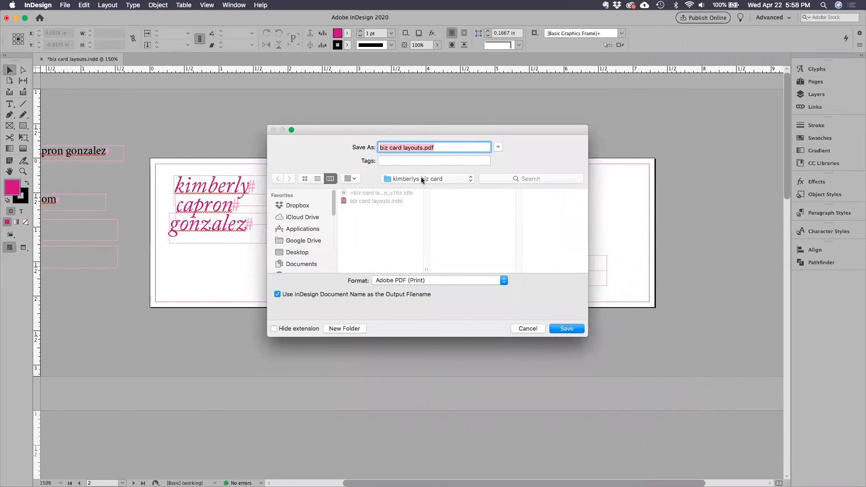
{"action": "left_click", "coordinate": [422, 281]}
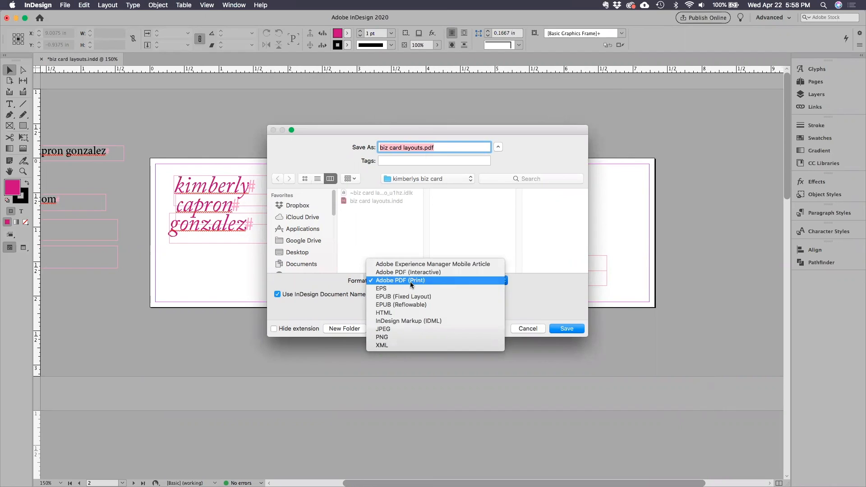
{"action": "left_click", "coordinate": [410, 282]}
{"action": "left_click", "coordinate": [562, 330]}
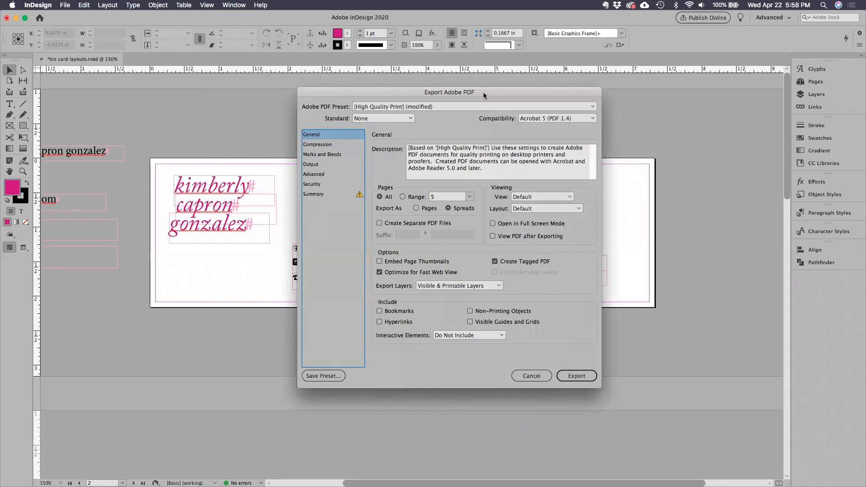
Export all pages as spreads with the modified [High Quality Print] PDF preset.
{"action": "left_click_drag", "start_coordinate": [483, 92], "coordinate": [443, 92]}
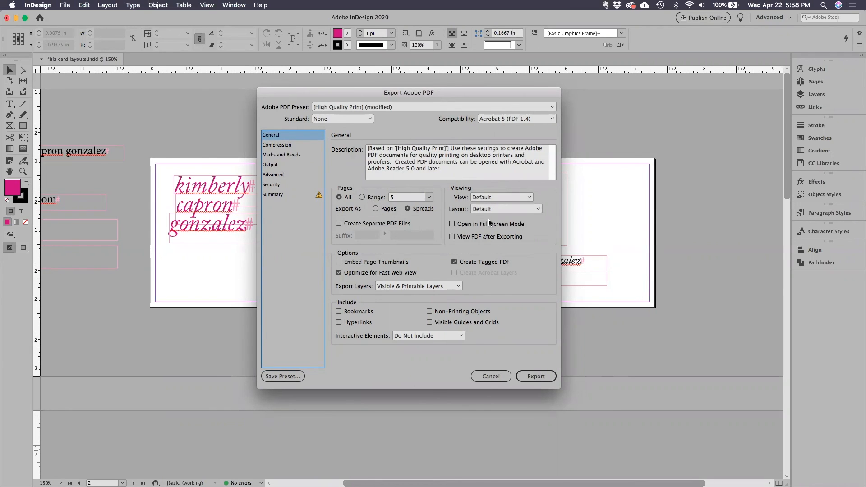
{"action": "left_click", "coordinate": [377, 209]}
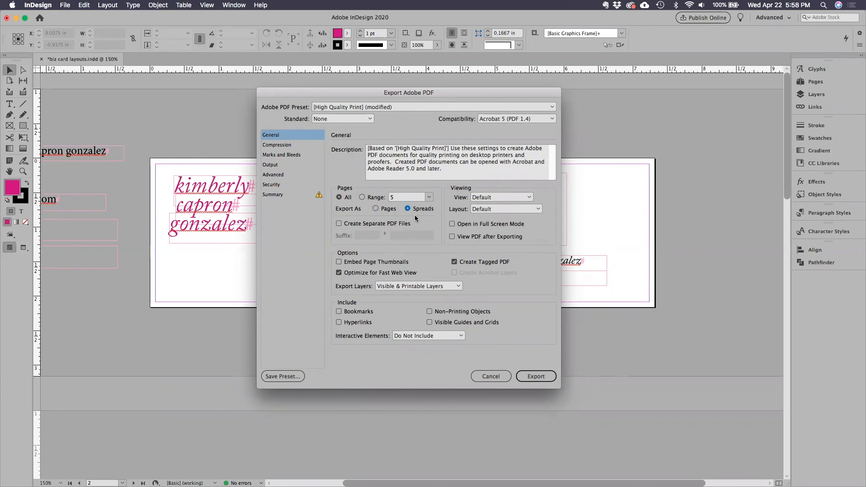
{"action": "left_click", "coordinate": [397, 108]}
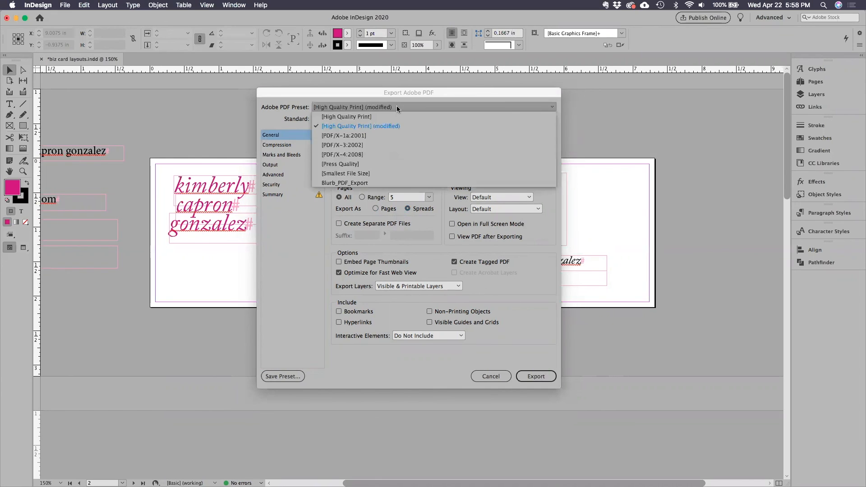
{"action": "left_click", "coordinate": [396, 108]}
{"action": "left_click", "coordinate": [536, 377]}
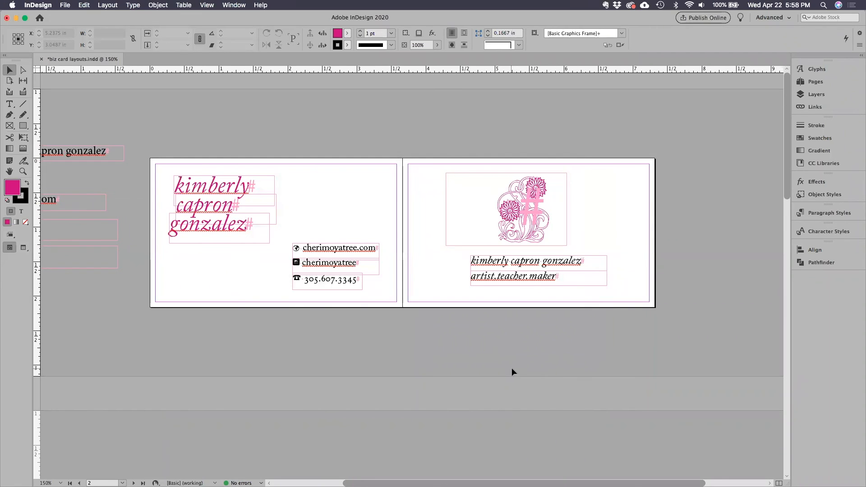
Save the business card document and minimize its window to reach the desktop.
{"action": "left_click", "coordinate": [65, 5]}
{"action": "left_click", "coordinate": [77, 64]}
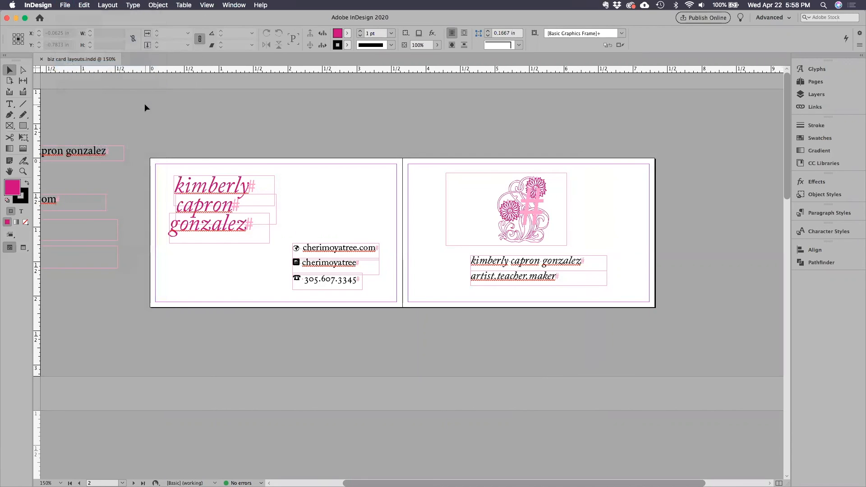
{"action": "left_click", "coordinate": [16, 18]}
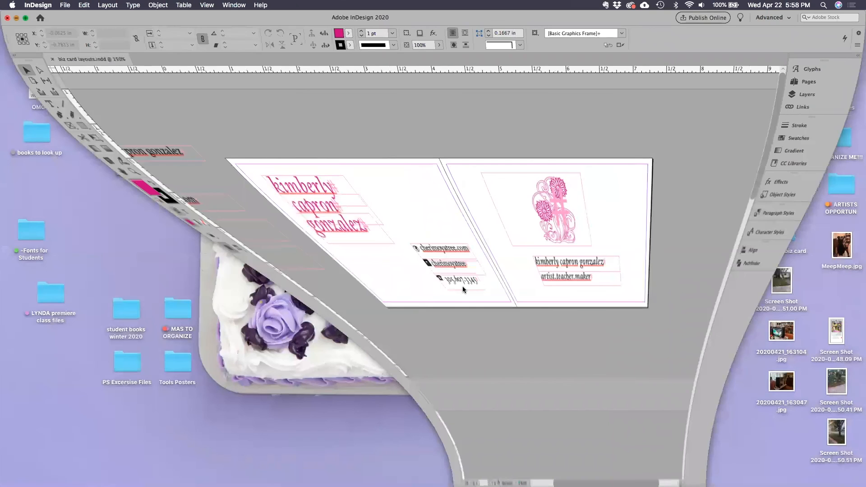
Open the business card folder on the desktop and move the Standard Size (US) business card IDML file into it.
{"action": "left_click_drag", "start_coordinate": [783, 241], "coordinate": [692, 239]}
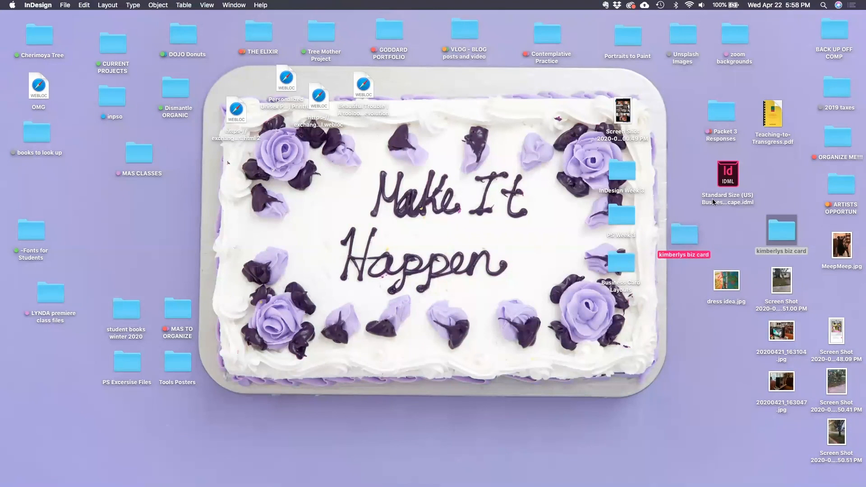
{"action": "left_click_drag", "start_coordinate": [729, 175], "coordinate": [682, 182]}
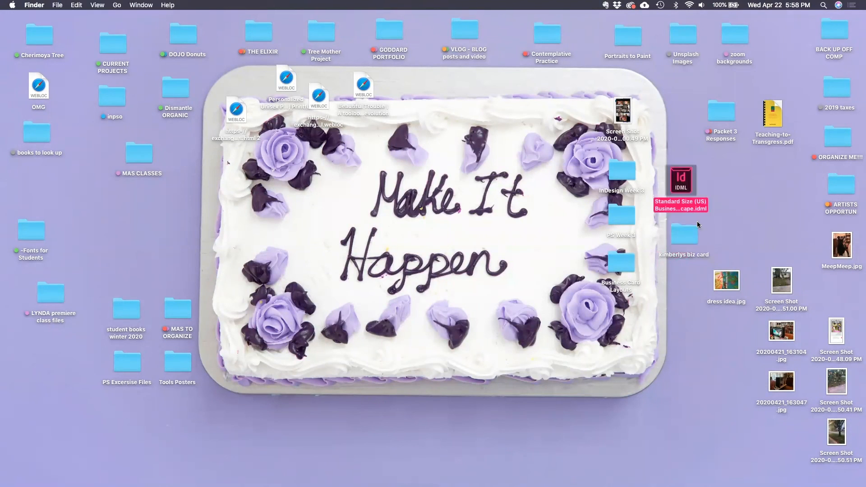
{"action": "left_click", "coordinate": [679, 249]}
{"action": "double_click", "coordinate": [683, 242]}
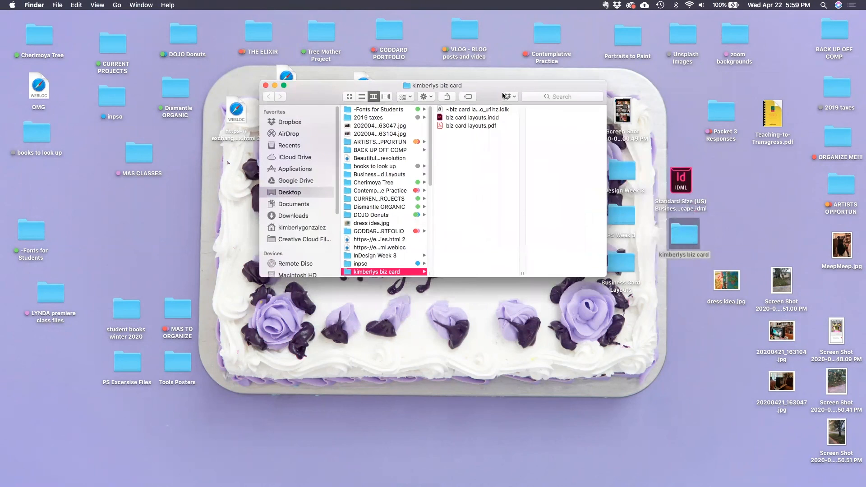
{"action": "left_click_drag", "start_coordinate": [682, 180], "coordinate": [459, 164]}
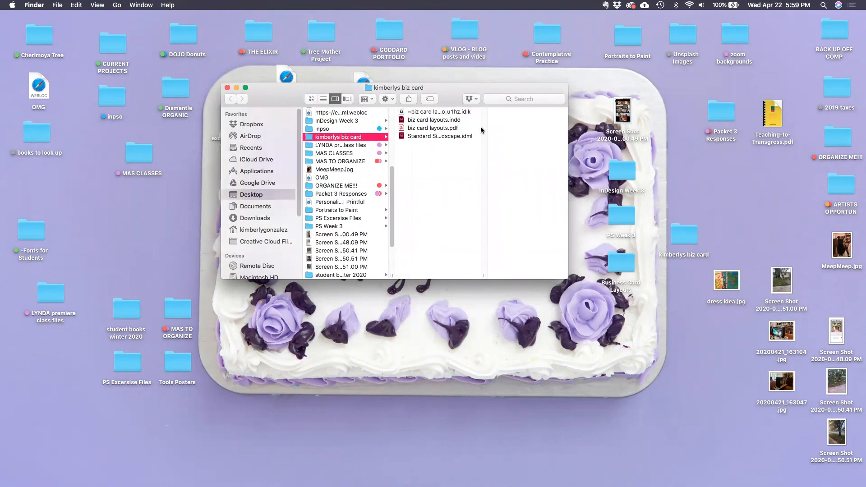
Open biz card layouts.pdf in Acrobat to check the exported cards, then close it and return to the InDesign document.
{"action": "left_click", "coordinate": [425, 129]}
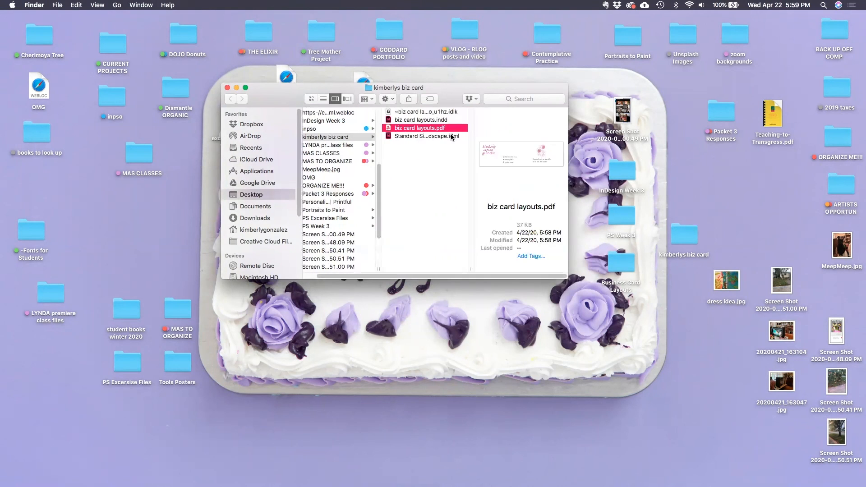
{"action": "double_click", "coordinate": [390, 129]}
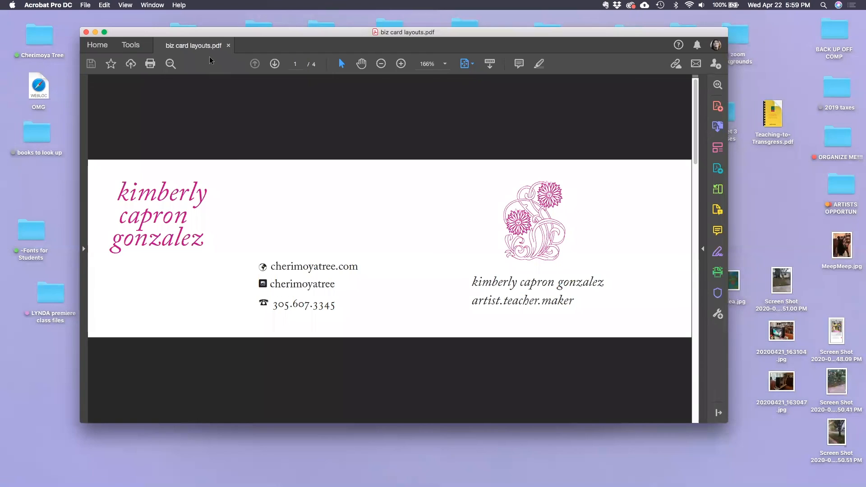
{"action": "left_click", "coordinate": [86, 32]}
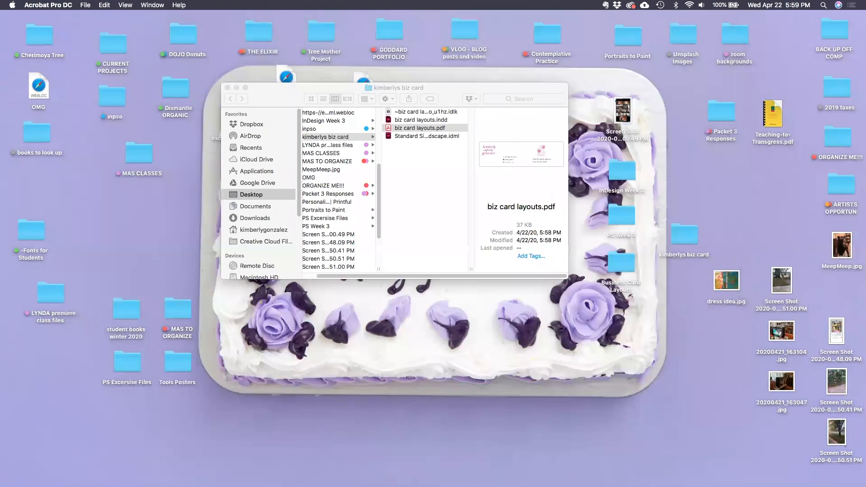
{"action": "mouse_move", "coordinate": [584, 477]}
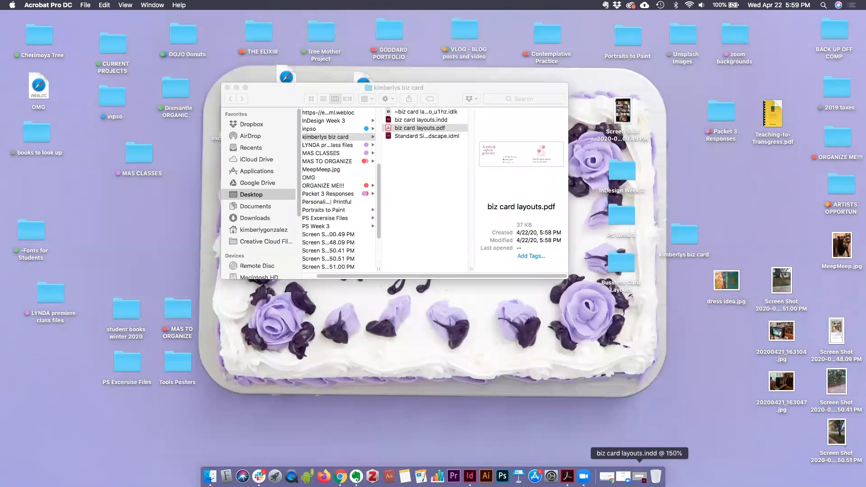
{"action": "left_click", "coordinate": [640, 477]}
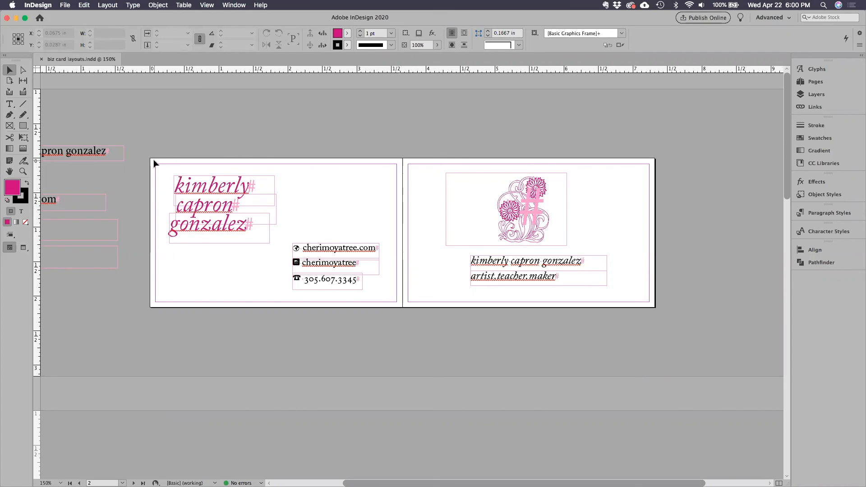
Draw a rectangular frame about 3.66 x 2.16 in around the first card and give it a [Black] stroke.
{"action": "left_click", "coordinate": [9, 126]}
{"action": "left_click_drag", "start_coordinate": [151, 159], "coordinate": [403, 308]}
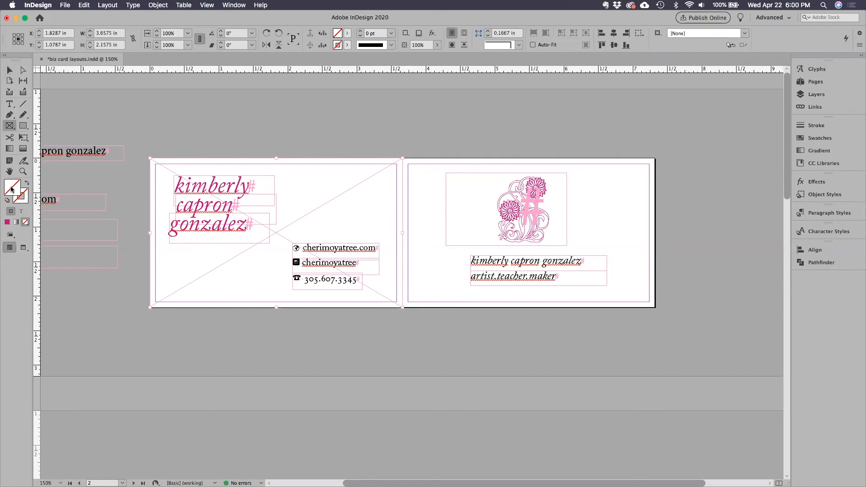
{"action": "left_click", "coordinate": [25, 202]}
{"action": "left_click", "coordinate": [830, 139]}
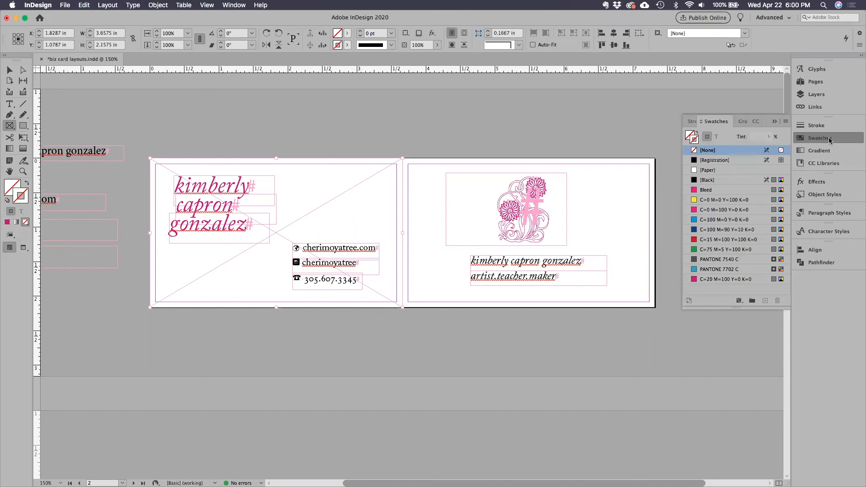
{"action": "left_click", "coordinate": [716, 182]}
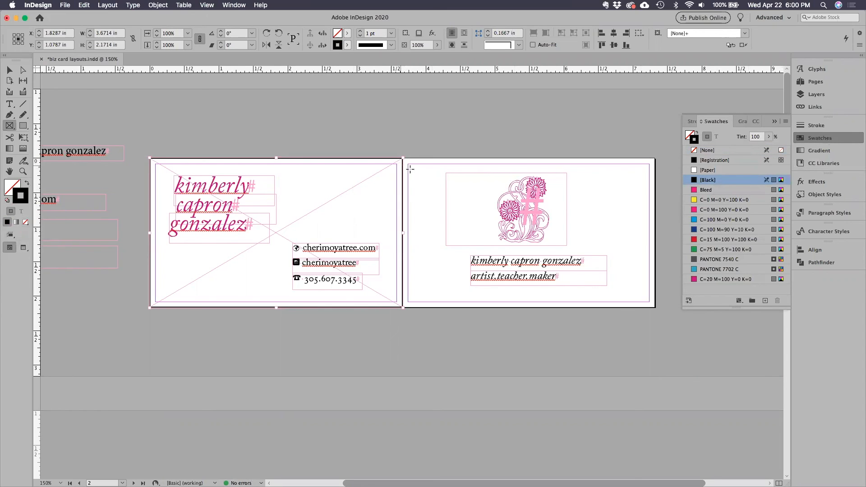
Deselect the border frame, check the outlined card in Preview mode and restore Normal view.
{"action": "left_click", "coordinate": [10, 70]}
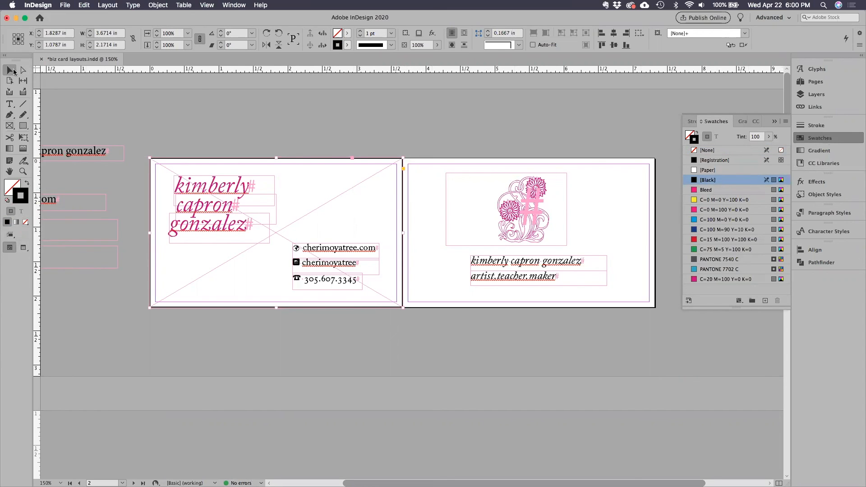
{"action": "left_click", "coordinate": [296, 142]}
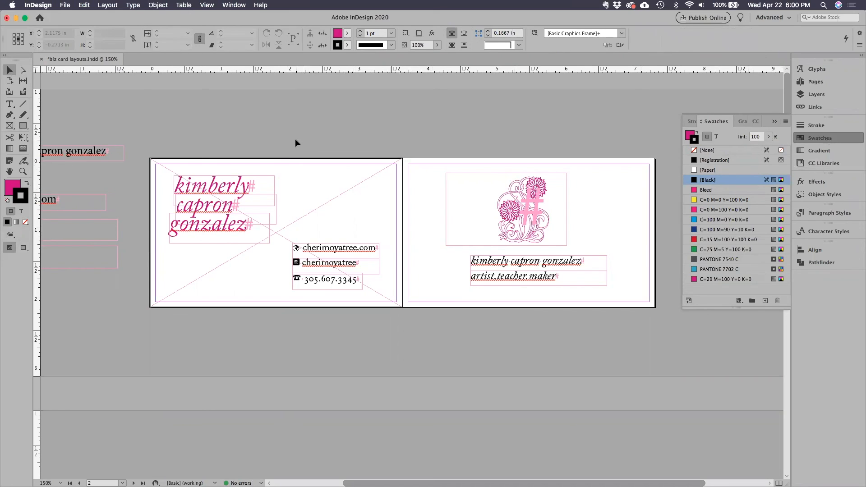
{"action": "key", "text": "w"}
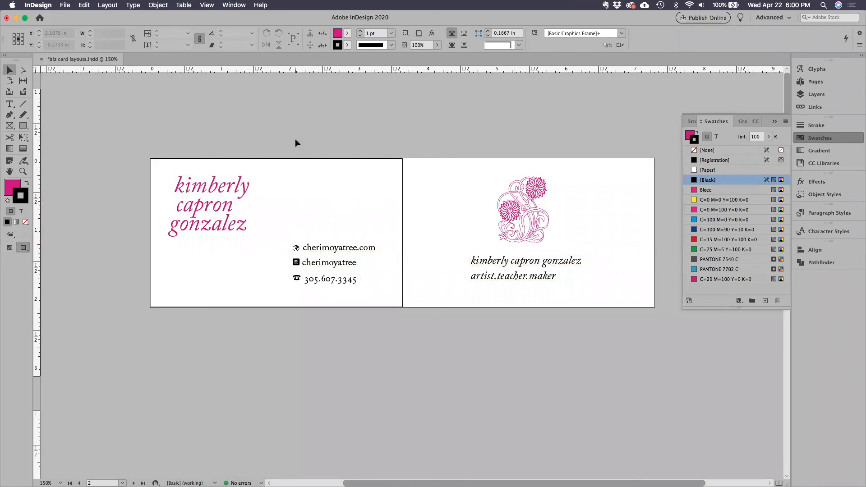
{"action": "key", "text": "w"}
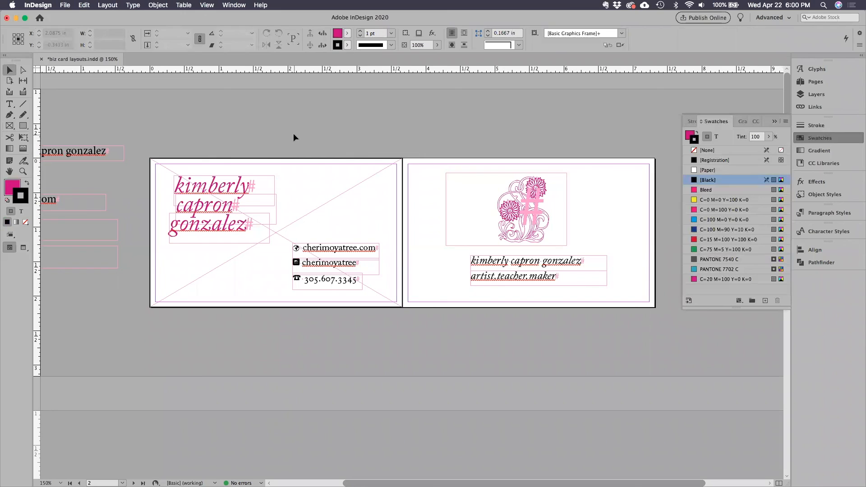
Duplicate the black border frame onto the second card, collapse the swatch list and deselect.
{"action": "left_click_drag", "start_coordinate": [296, 161], "coordinate": [555, 161]}
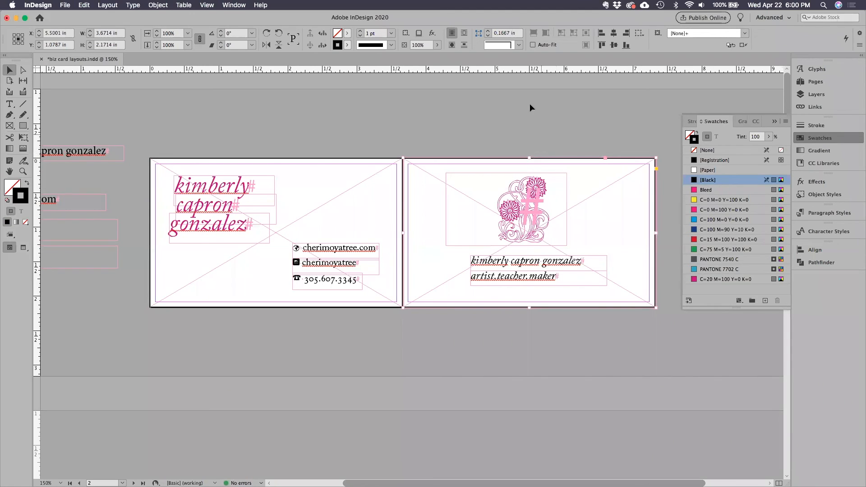
{"action": "left_click", "coordinate": [775, 121]}
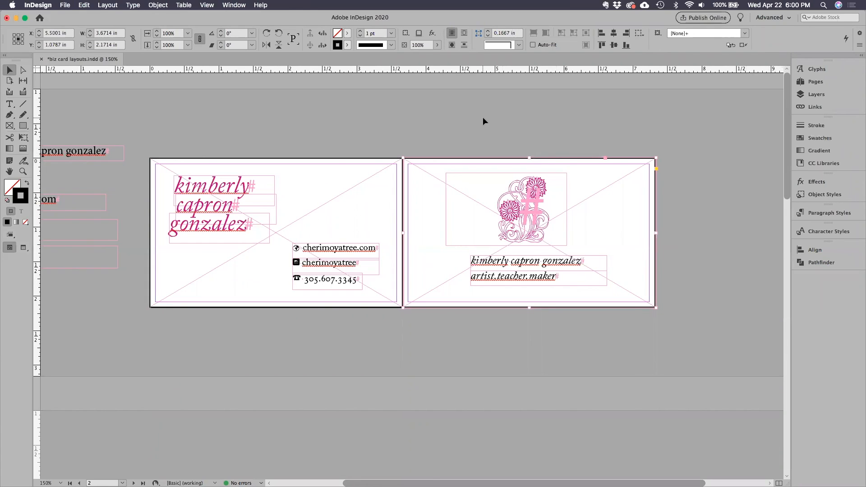
{"action": "left_click", "coordinate": [483, 119]}
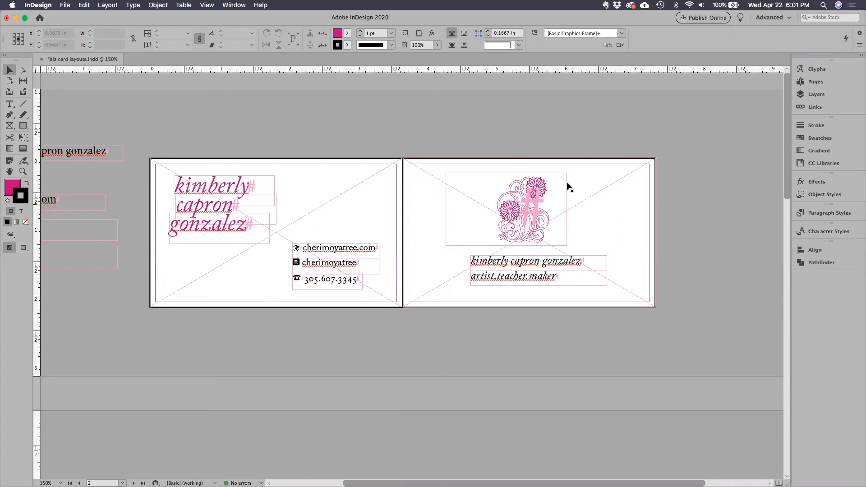
Try to select the floral glyph and card contents beneath the border frames, then deselect.
{"action": "left_click", "coordinate": [517, 211]}
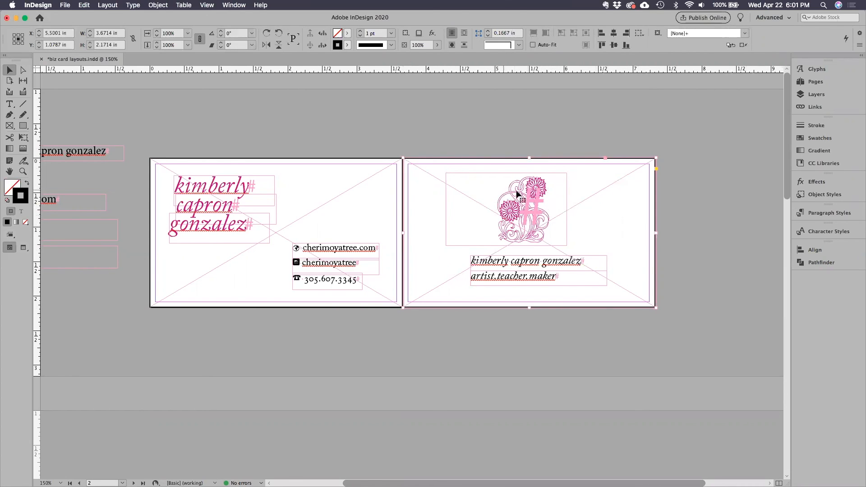
{"action": "left_click", "coordinate": [339, 187]}
{"action": "left_click", "coordinate": [459, 188]}
{"action": "left_click", "coordinate": [442, 127]}
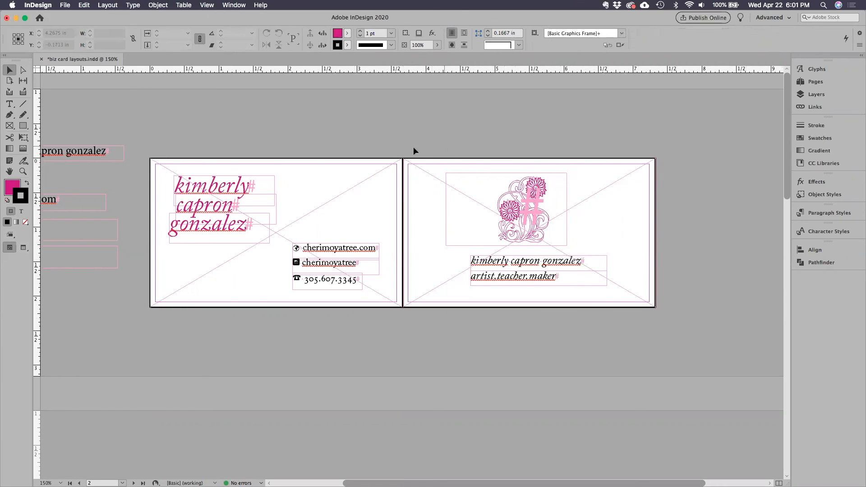
Send the black border frames of both cards to the back of the stacking order and deselect them.
{"action": "left_click_drag", "start_coordinate": [369, 145], "coordinate": [431, 185]}
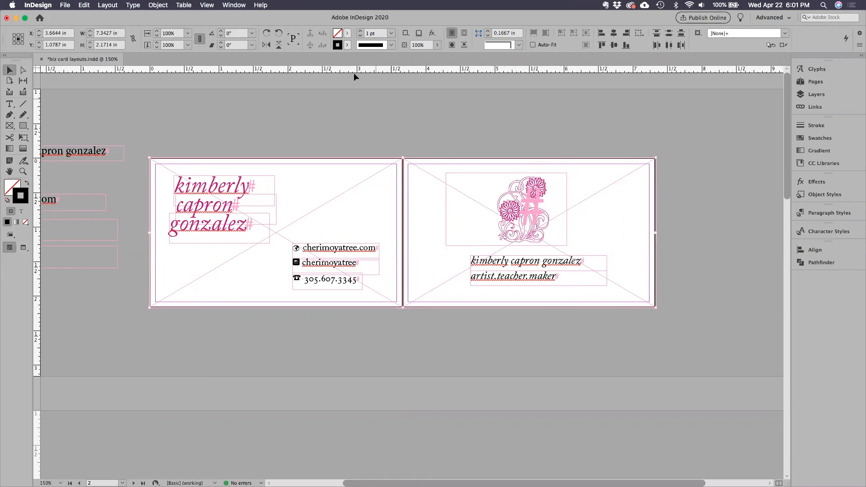
{"action": "left_click", "coordinate": [164, 5]}
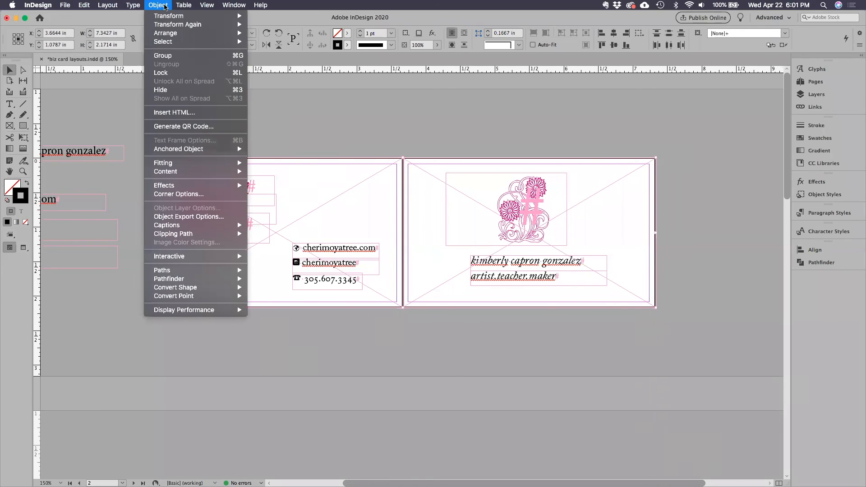
{"action": "mouse_move", "coordinate": [173, 33]}
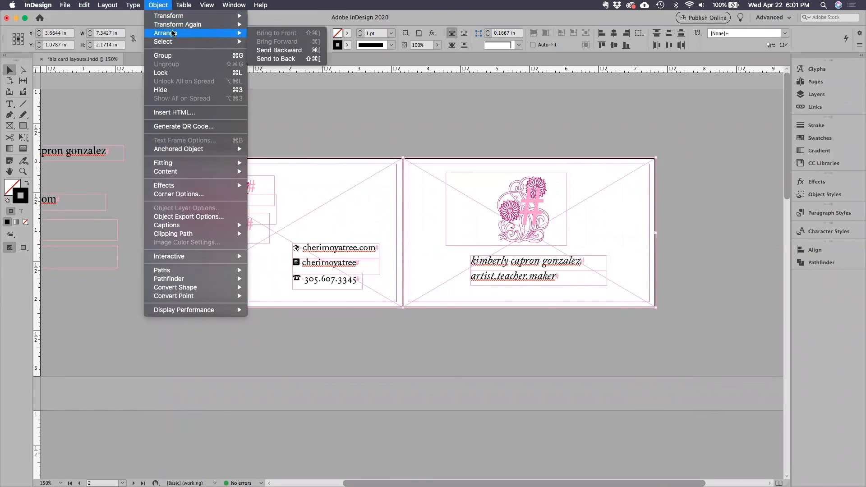
{"action": "left_click", "coordinate": [295, 59]}
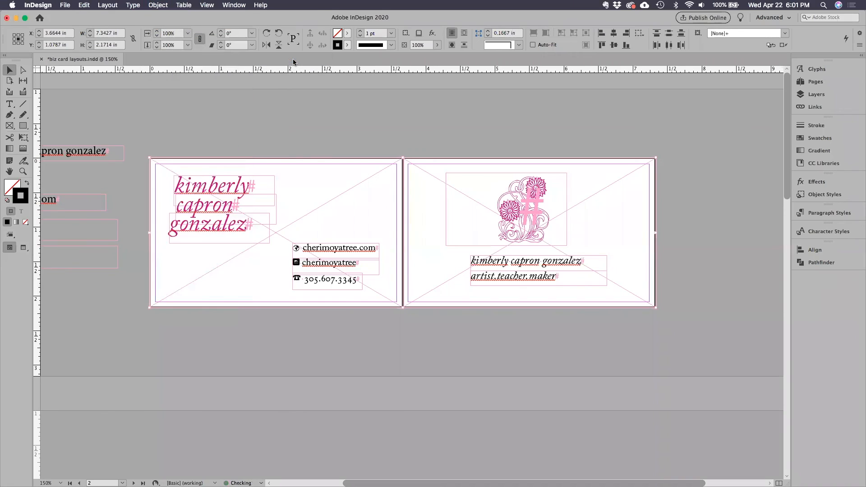
{"action": "left_click", "coordinate": [338, 127]}
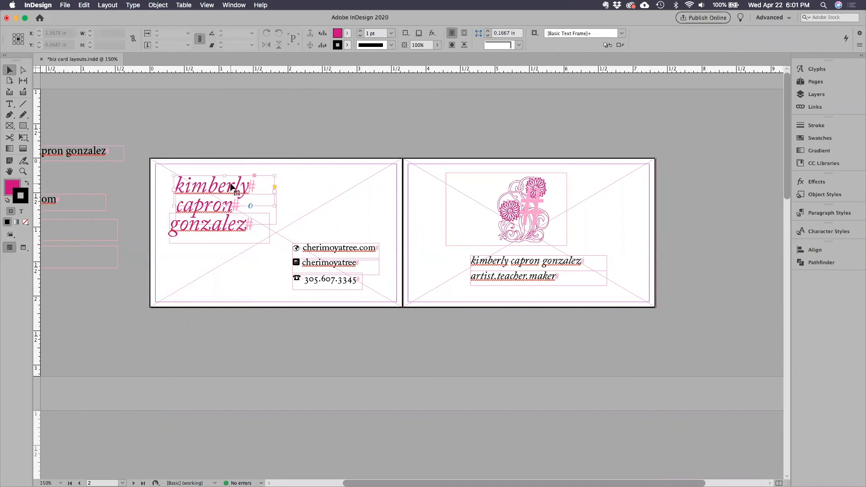
Check that the name text, contact lines and first card's border frame can each be selected individually, and deselect.
{"action": "left_click", "coordinate": [232, 223]}
{"action": "left_click", "coordinate": [323, 248]}
{"action": "left_click", "coordinate": [327, 269]}
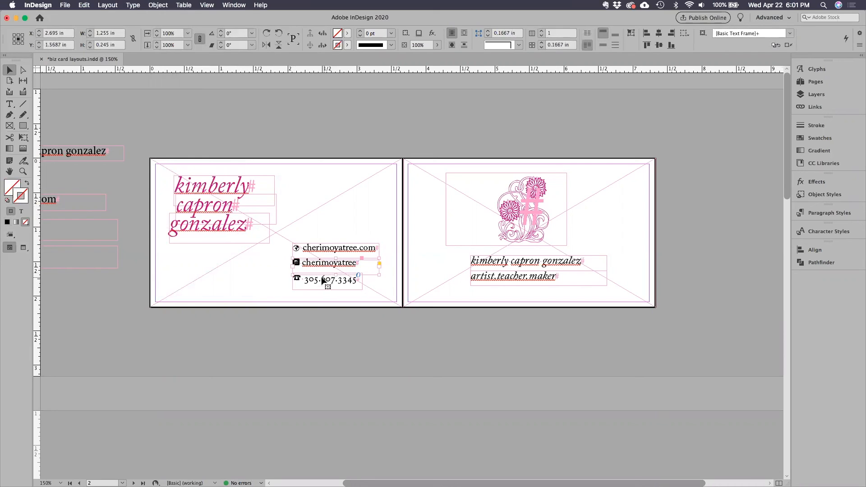
{"action": "left_click", "coordinate": [377, 174]}
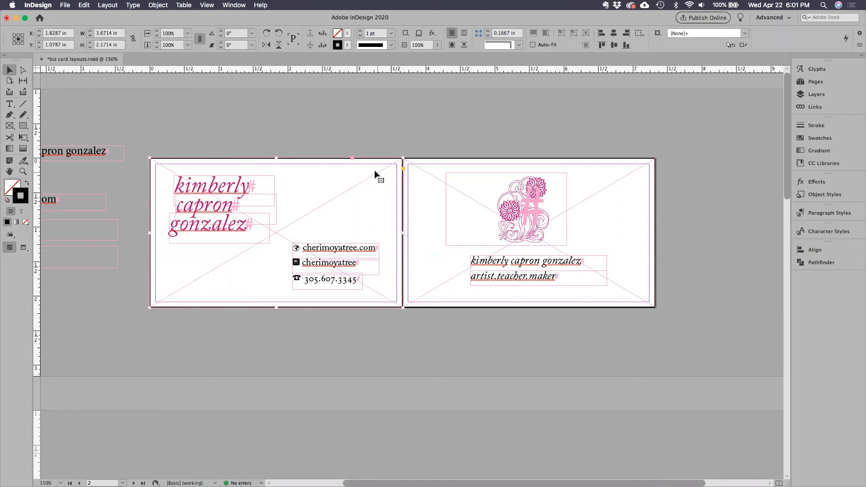
{"action": "left_click", "coordinate": [362, 135]}
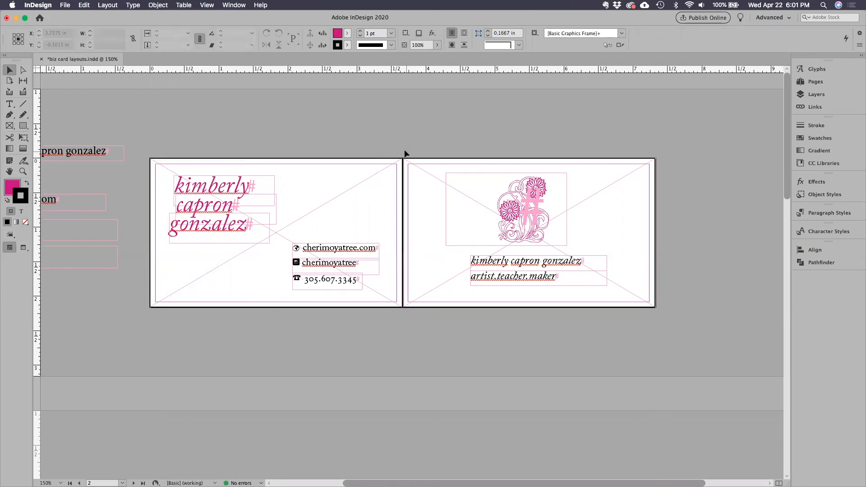
Save the document and export it as spreads to biz card layouts.pdf in Adobe PDF (Print) format, replacing the existing file.
{"action": "key", "text": "super+s"}
{"action": "left_click", "coordinate": [66, 5]}
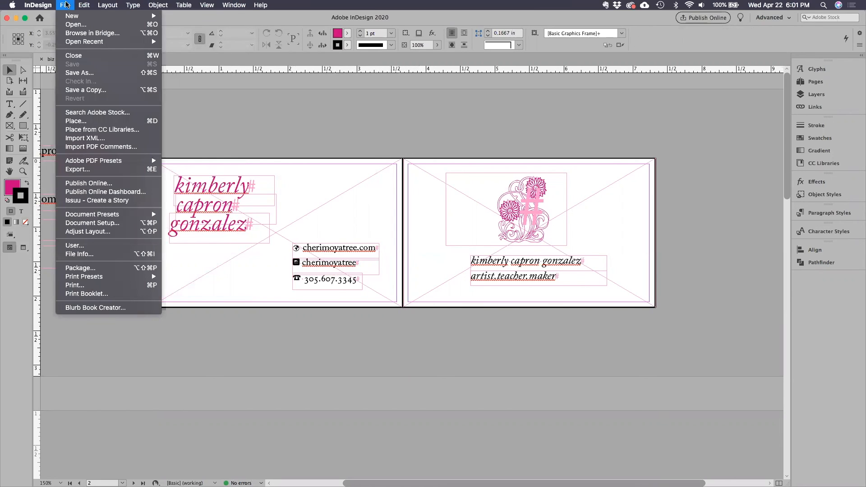
{"action": "left_click", "coordinate": [97, 171]}
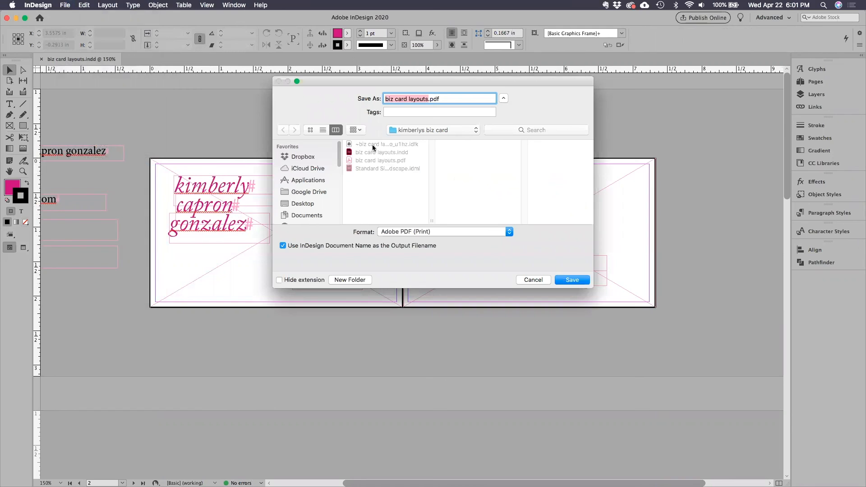
{"action": "left_click", "coordinate": [564, 279]}
{"action": "left_click", "coordinate": [502, 139]}
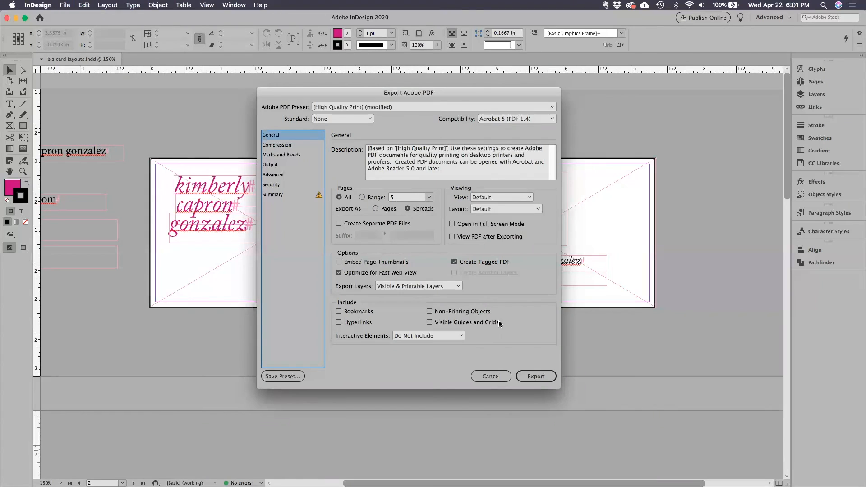
{"action": "left_click", "coordinate": [542, 377]}
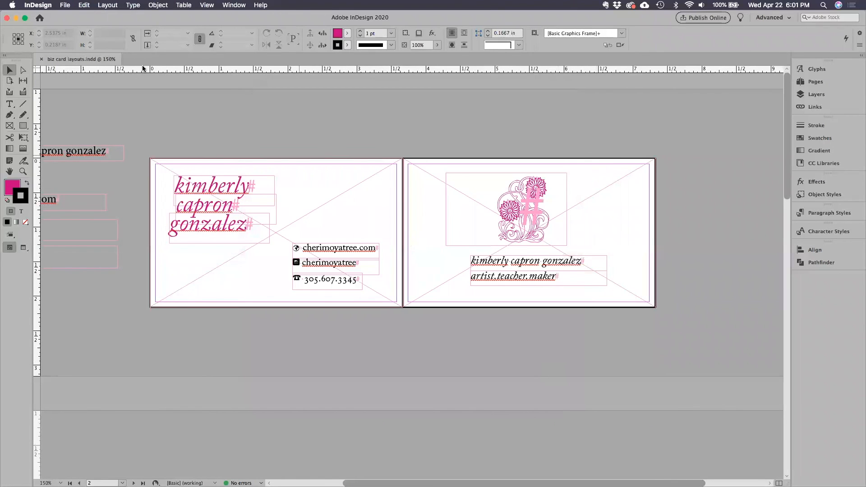
Minimize the InDesign window and open the exported biz card layouts.pdf from its Finder folder in Acrobat.
{"action": "left_click", "coordinate": [16, 19]}
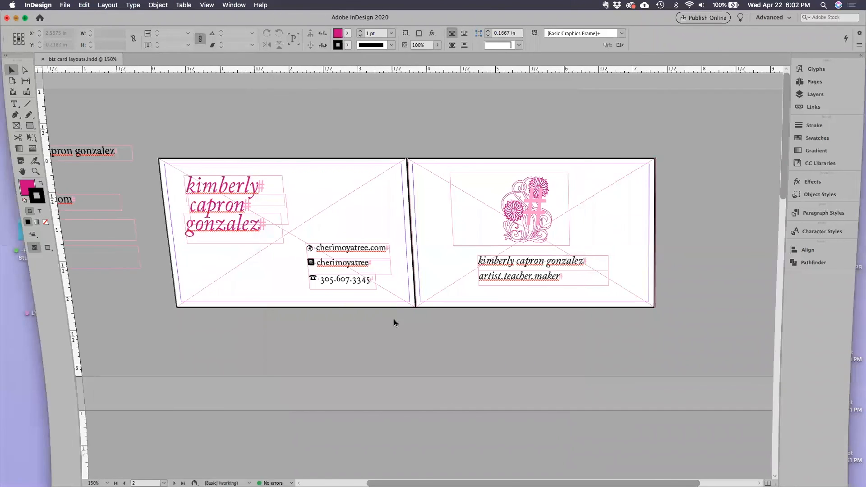
{"action": "left_click", "coordinate": [432, 93]}
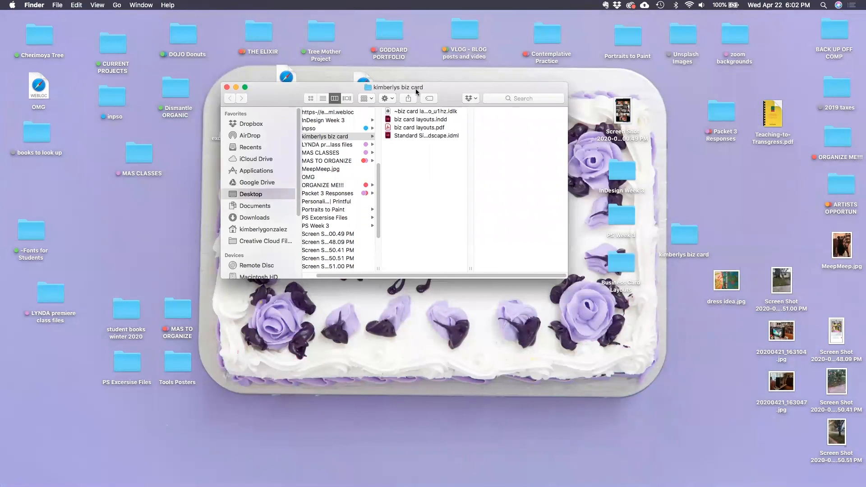
{"action": "mouse_move", "coordinate": [447, 97]}
{"action": "left_mouse_down"}
{"action": "mouse_move", "coordinate": [464, 88]}
{"action": "mouse_move", "coordinate": [451, 89]}
{"action": "left_mouse_up"}
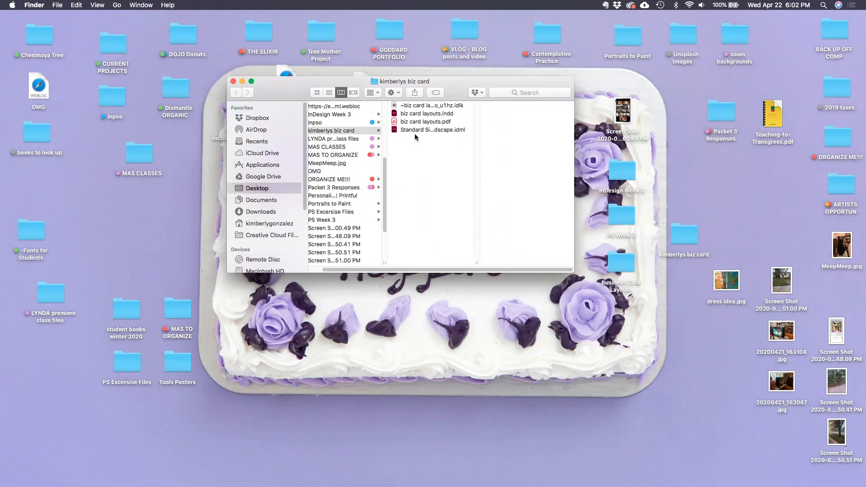
{"action": "double_click", "coordinate": [395, 122]}
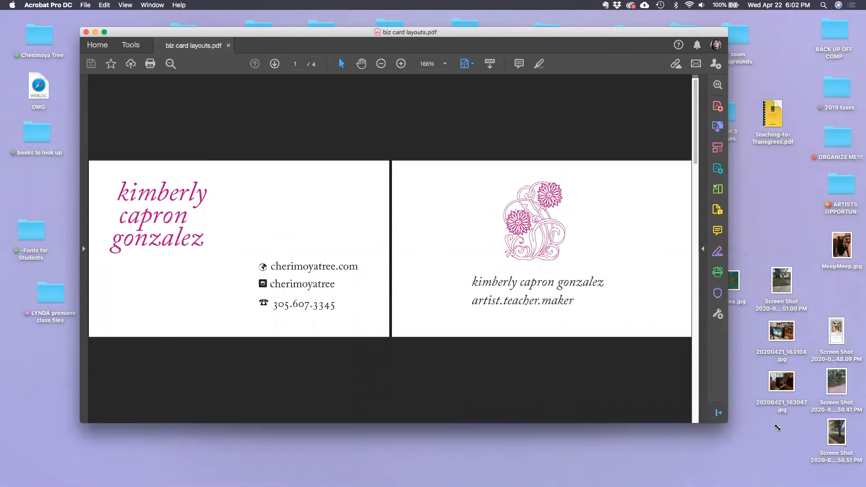
Enlarge and reposition the PDF window to examine both exported cards with their borders.
{"action": "left_click_drag", "start_coordinate": [726, 422], "coordinate": [842, 446]}
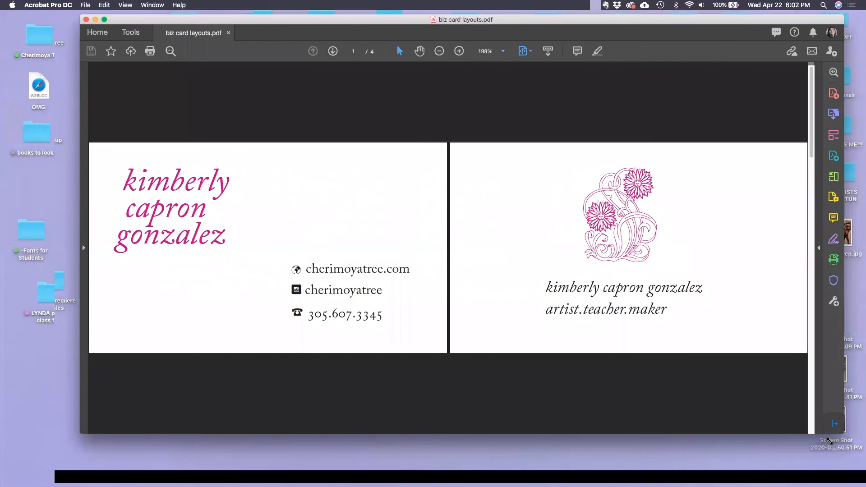
{"action": "left_click_drag", "start_coordinate": [775, 435], "coordinate": [773, 436]}
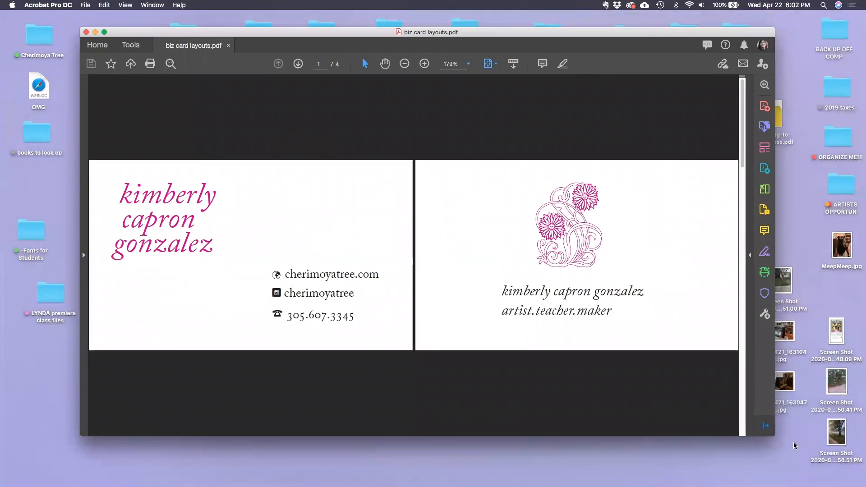
{"action": "left_click_drag", "start_coordinate": [475, 36], "coordinate": [441, 32]}
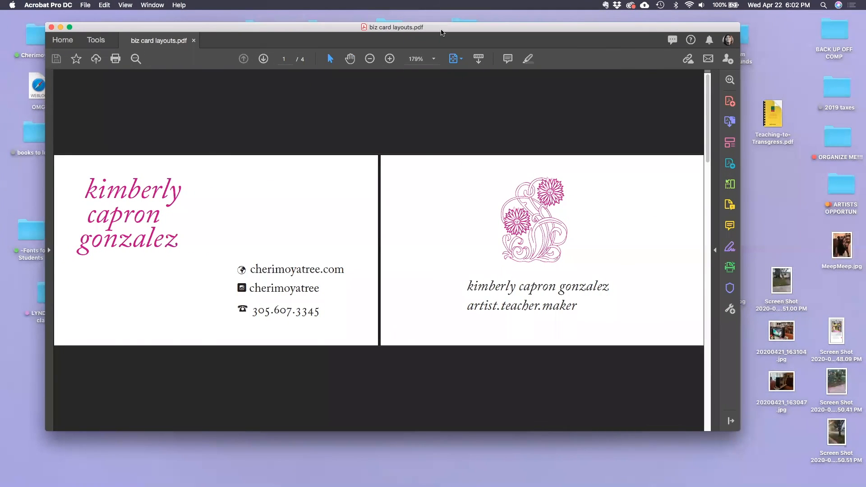